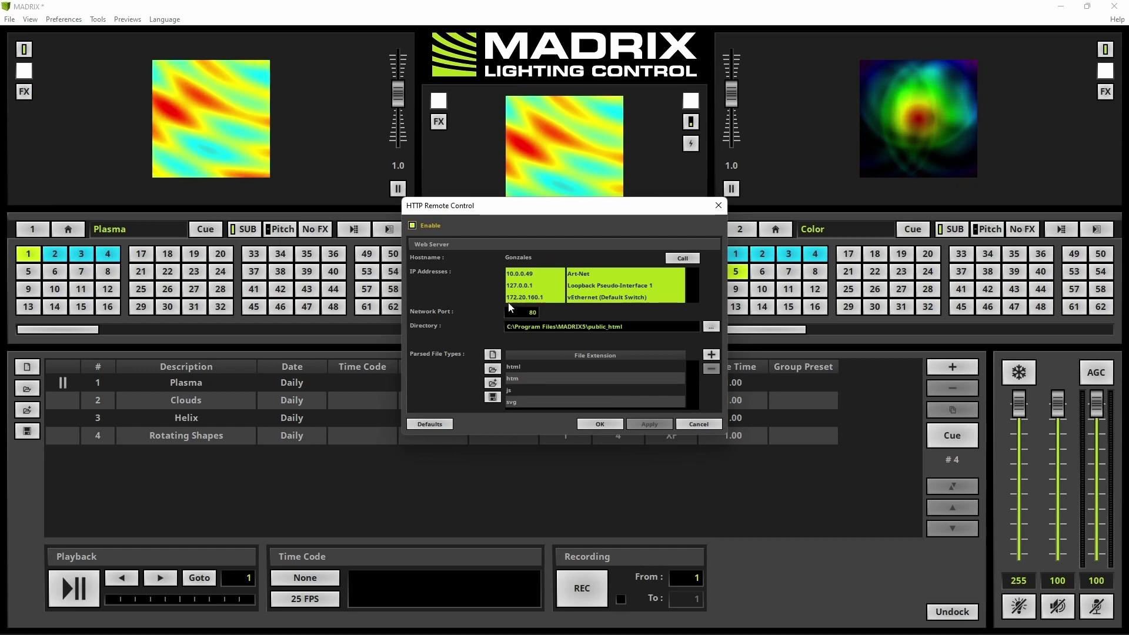
Call the MADRIX web server at the Art-Net address 10.0.0.49 and review the documentation of its remote get and set functions
click(521, 275)
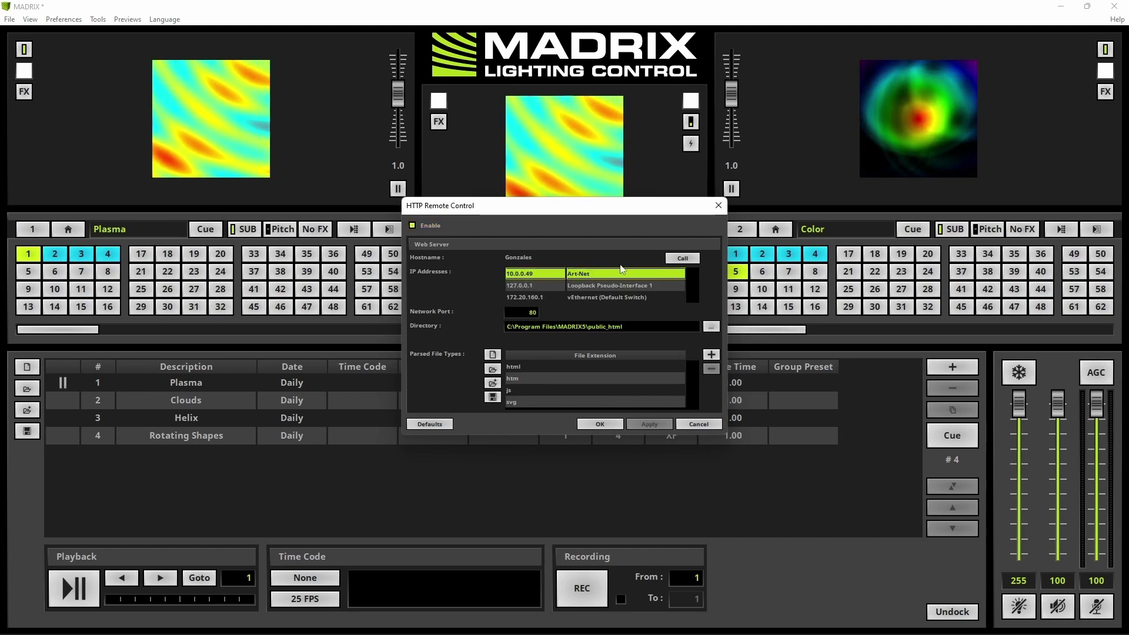
click(683, 259)
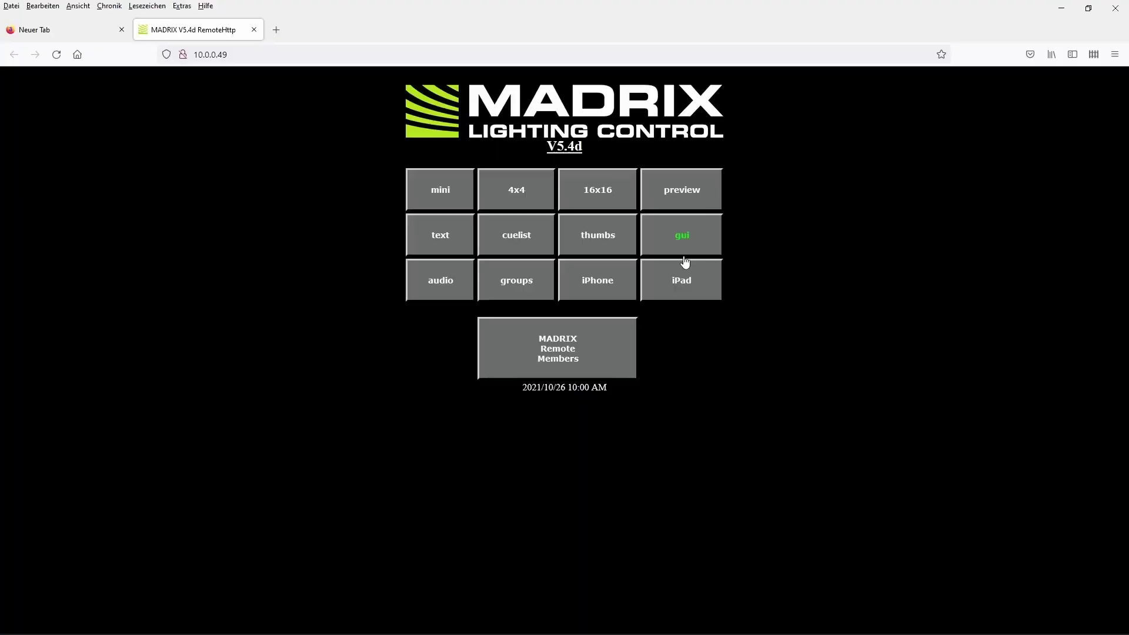
click(568, 350)
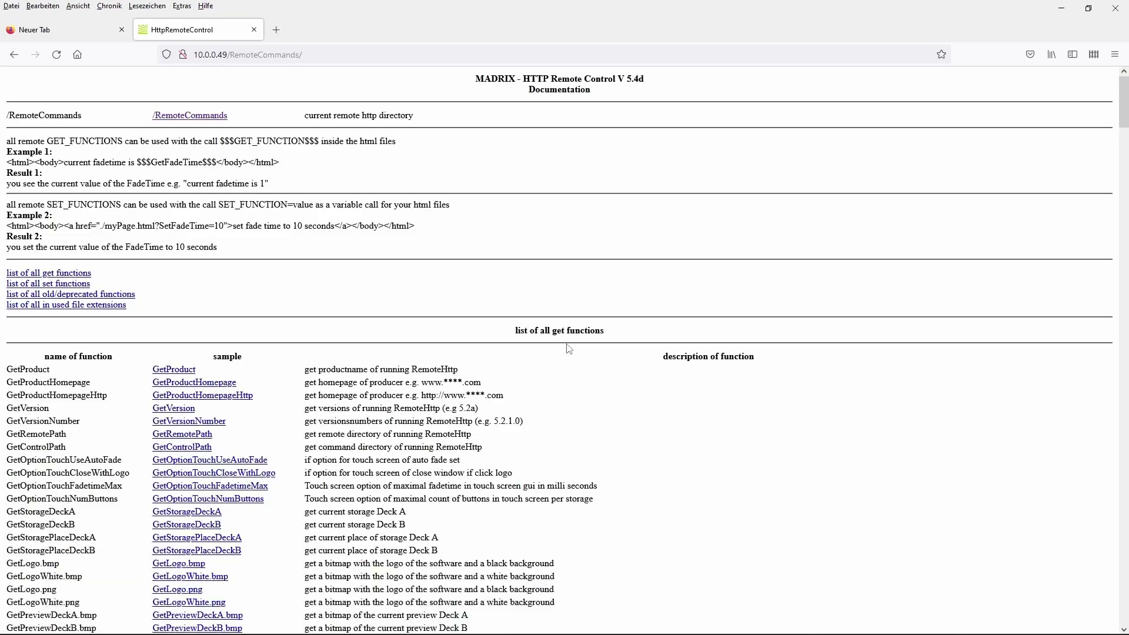
scroll(570, 350, down, 20)
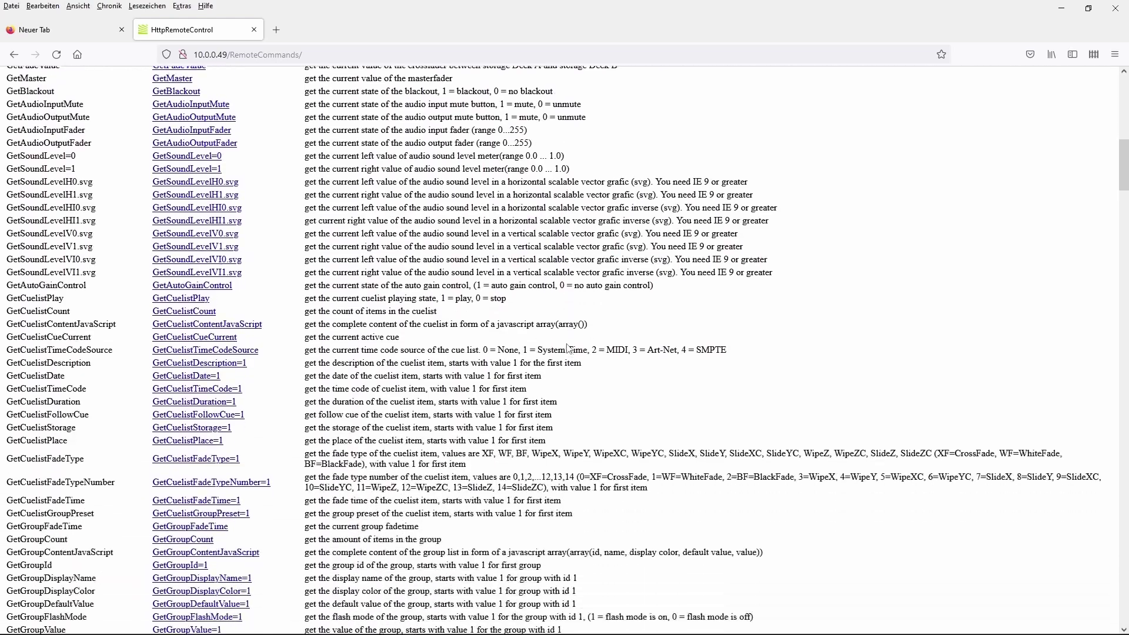
scroll(568, 350, down, 20)
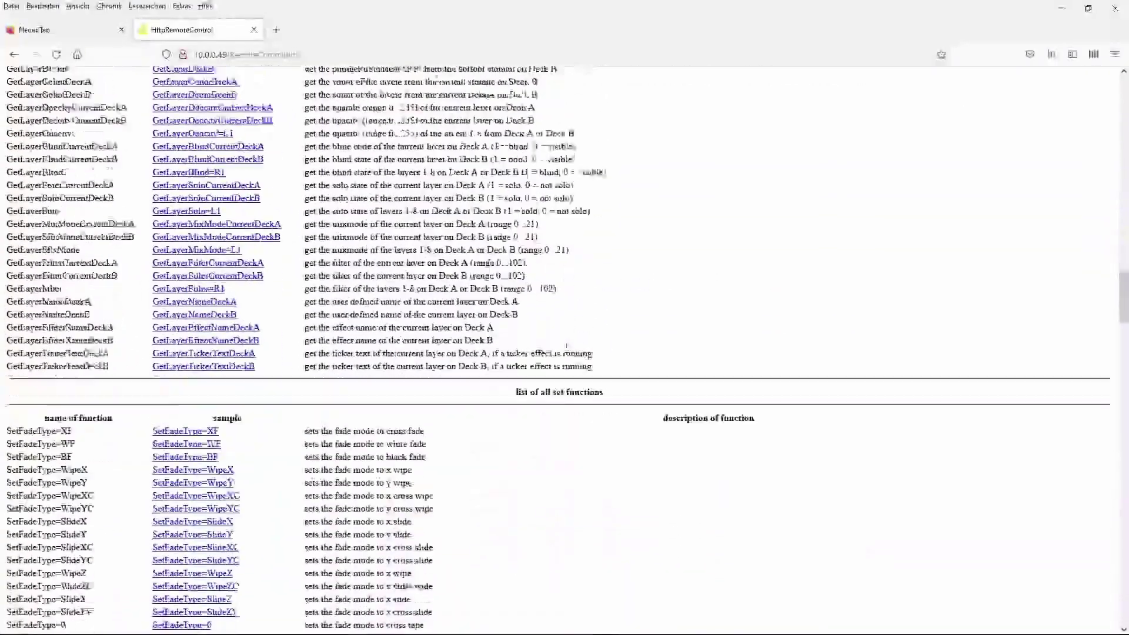
scroll(568, 350, down, 20)
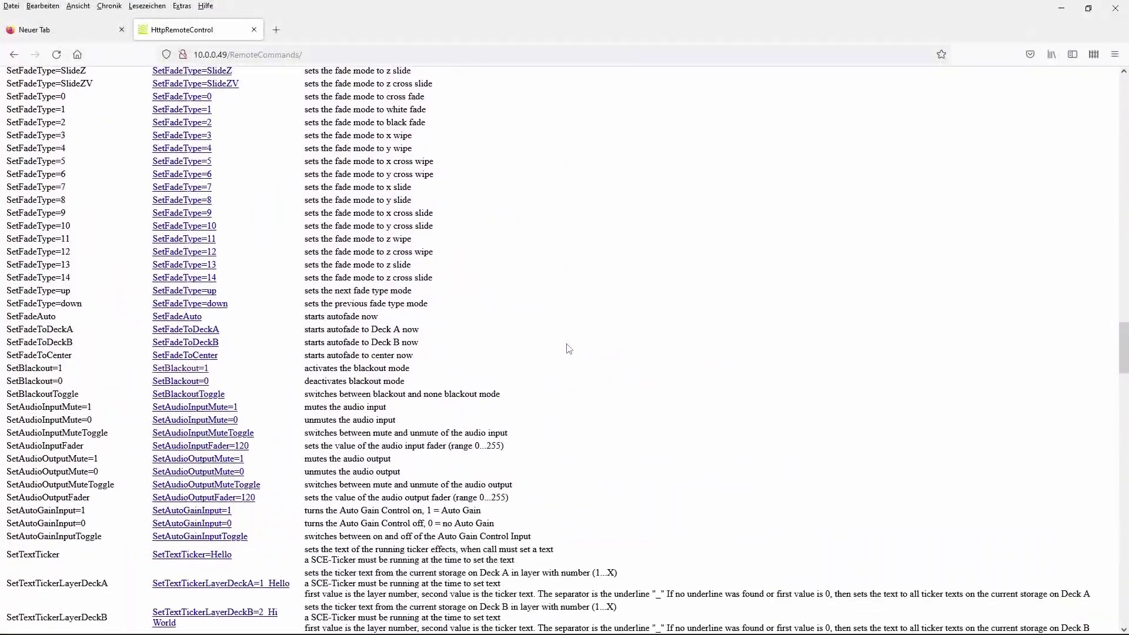
scroll(569, 349, down, 3)
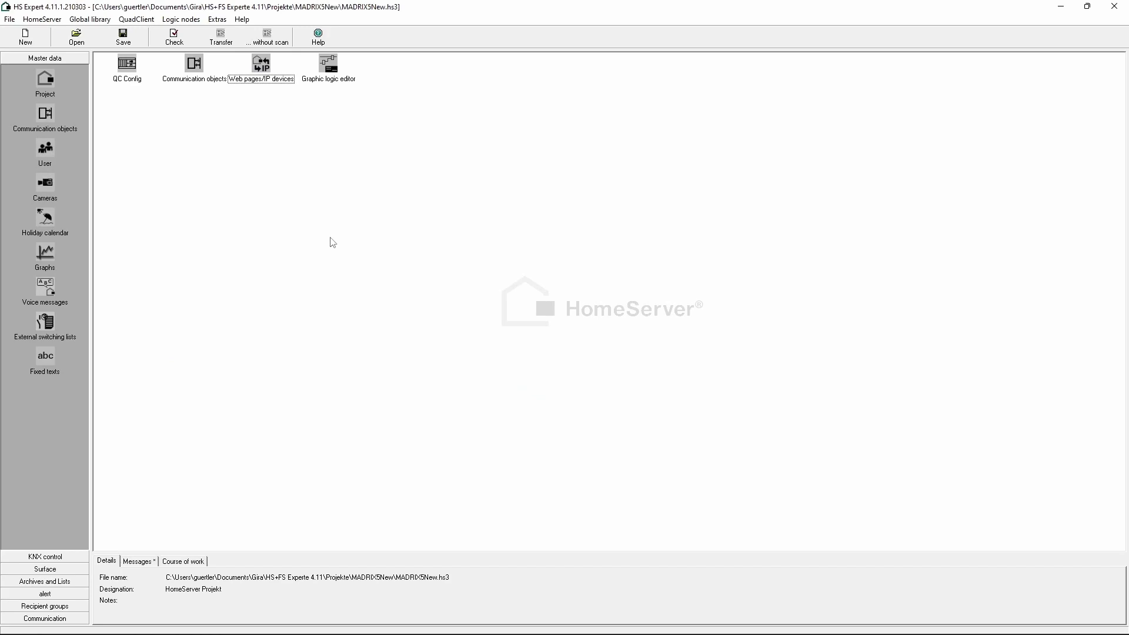
In HS Expert, create a folder named MADRIX under the KNX communication objects
click(198, 76)
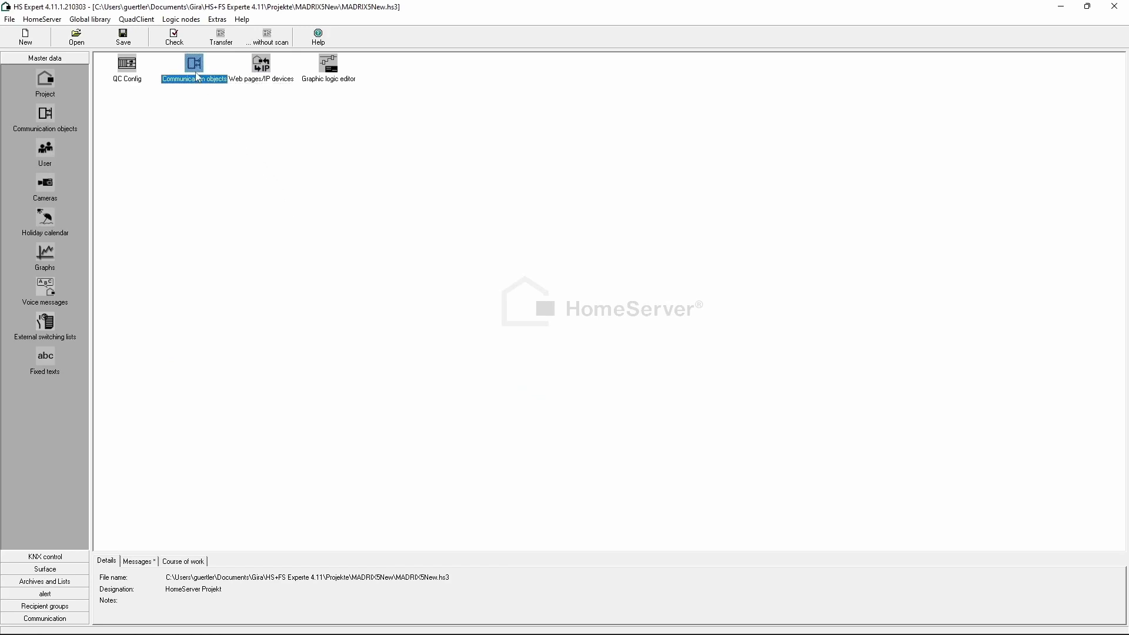
double_click(197, 76)
right_click(390, 211)
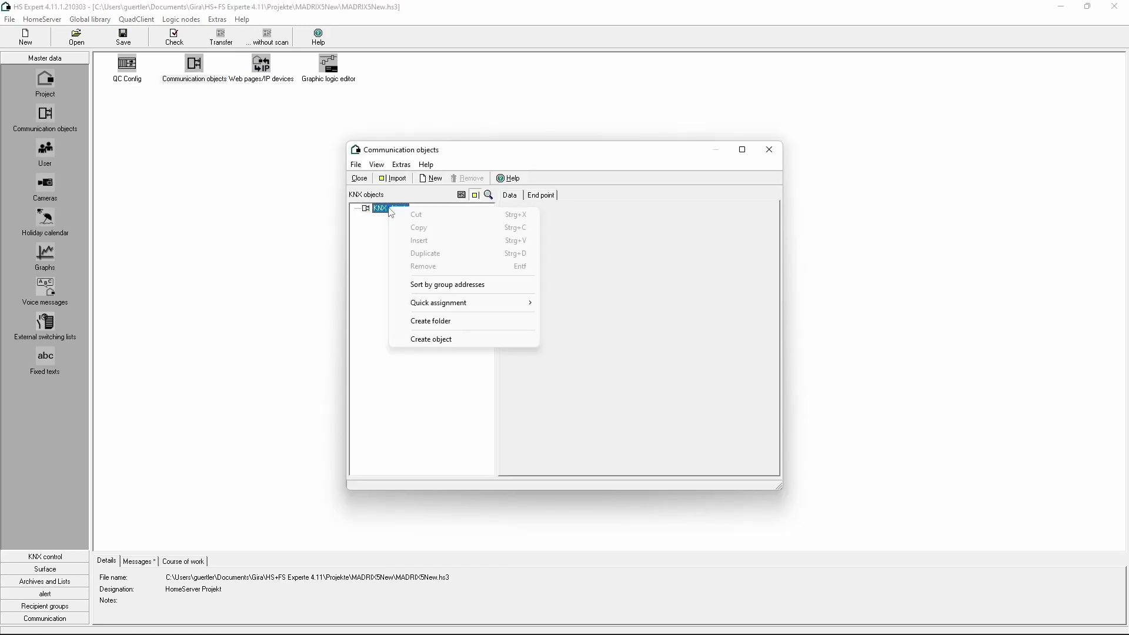
click(444, 321)
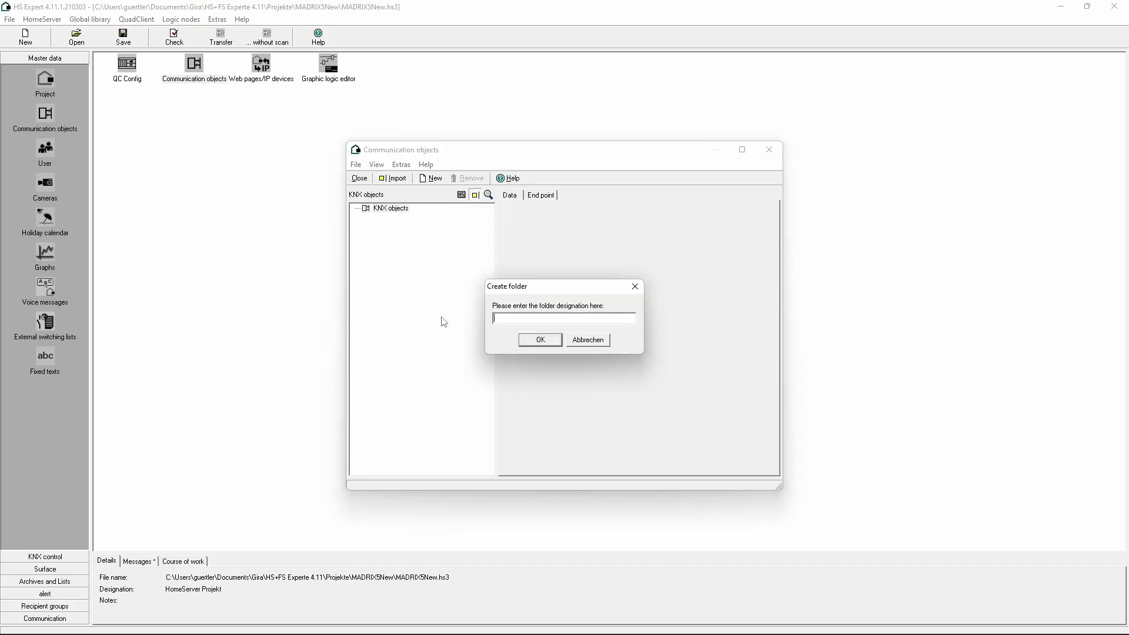
text(MADRIX)
click(533, 344)
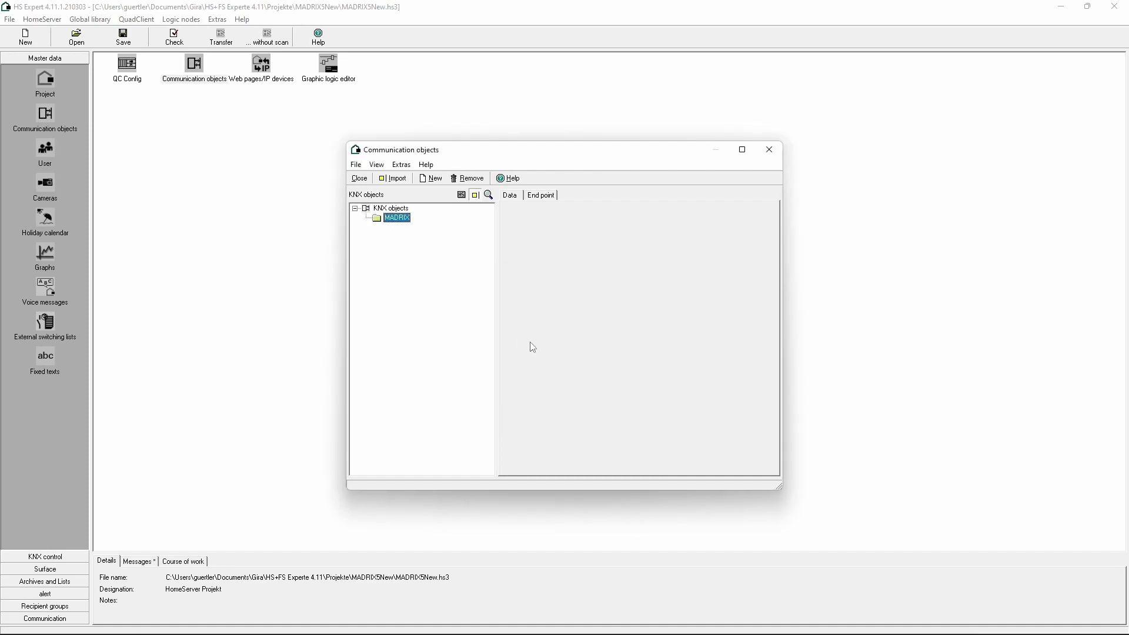
Create a communication object CueListGo with group address 1/1/1 in the MADRIX folder
right_click(399, 222)
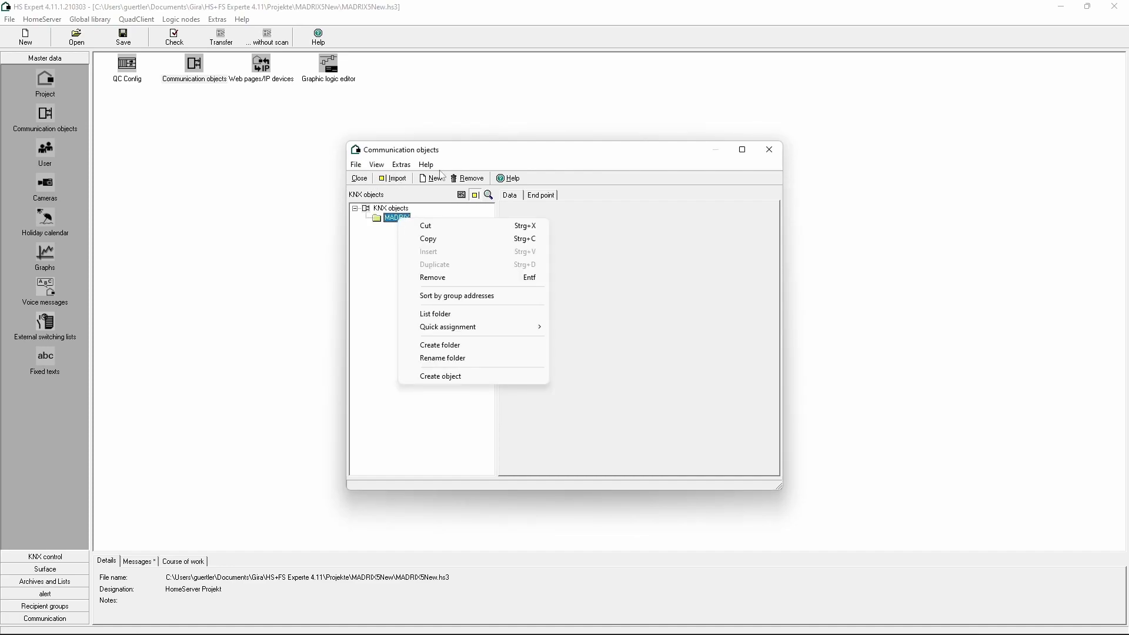
click(442, 177)
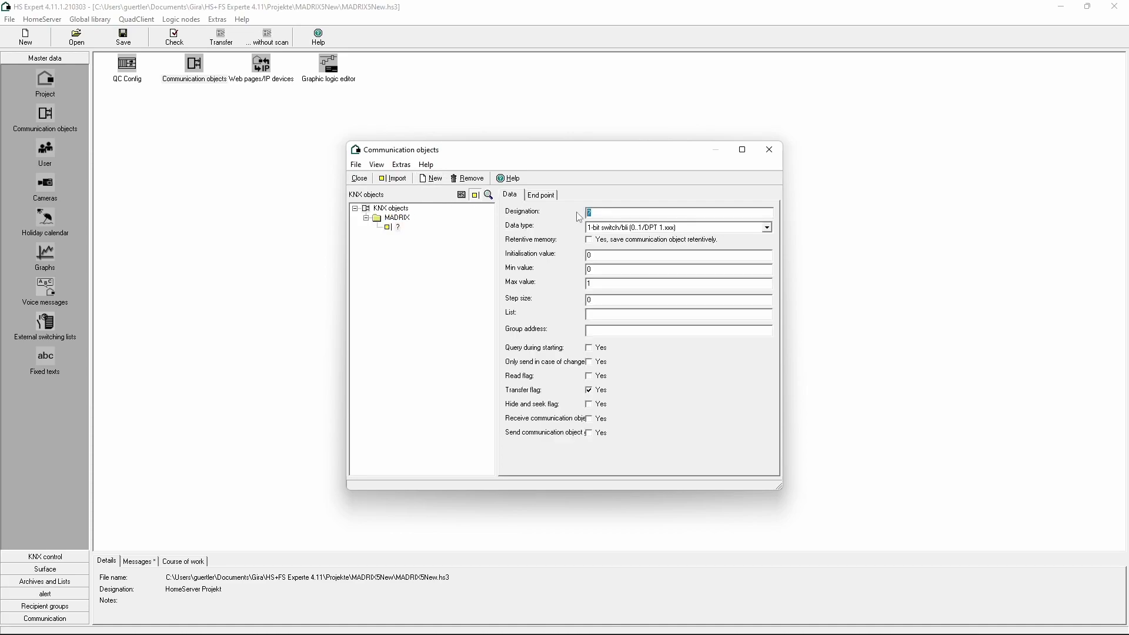
text(CueListGo)
click(612, 331)
text(1/1/1)
Create a communication object Blackout with group address 1/1/2 in the MADRIX folder
click(432, 179)
text(Blackout)
text(1/1/2)
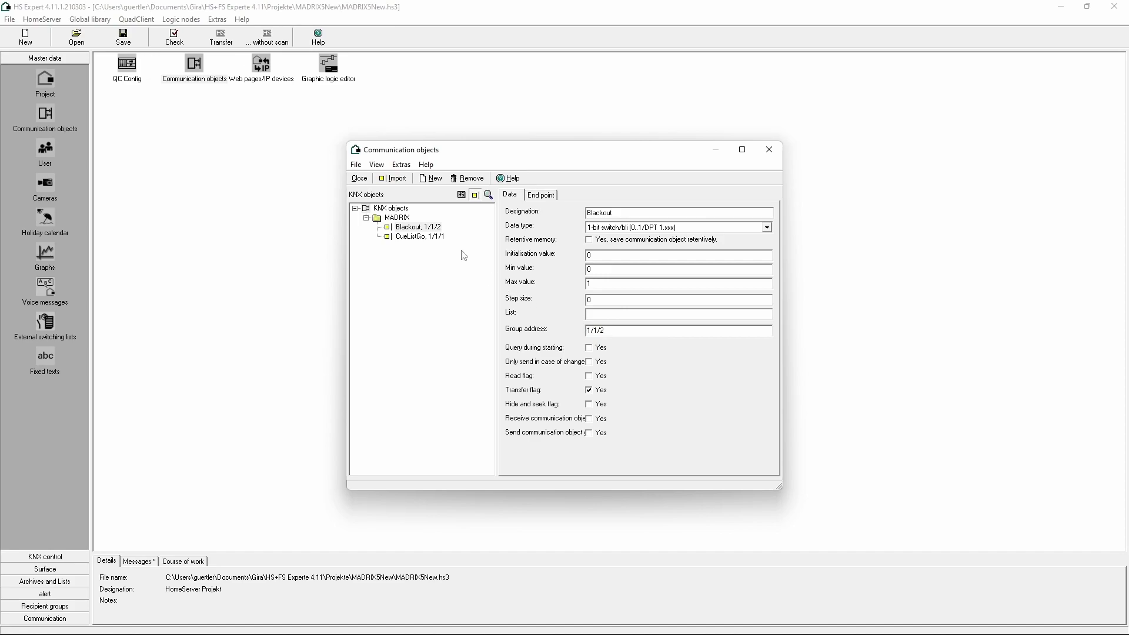
Create a communication object Master with data type 8-bit (0..255/DPT 5.010) and group address 1/1/3, and close the communication objects
click(431, 180)
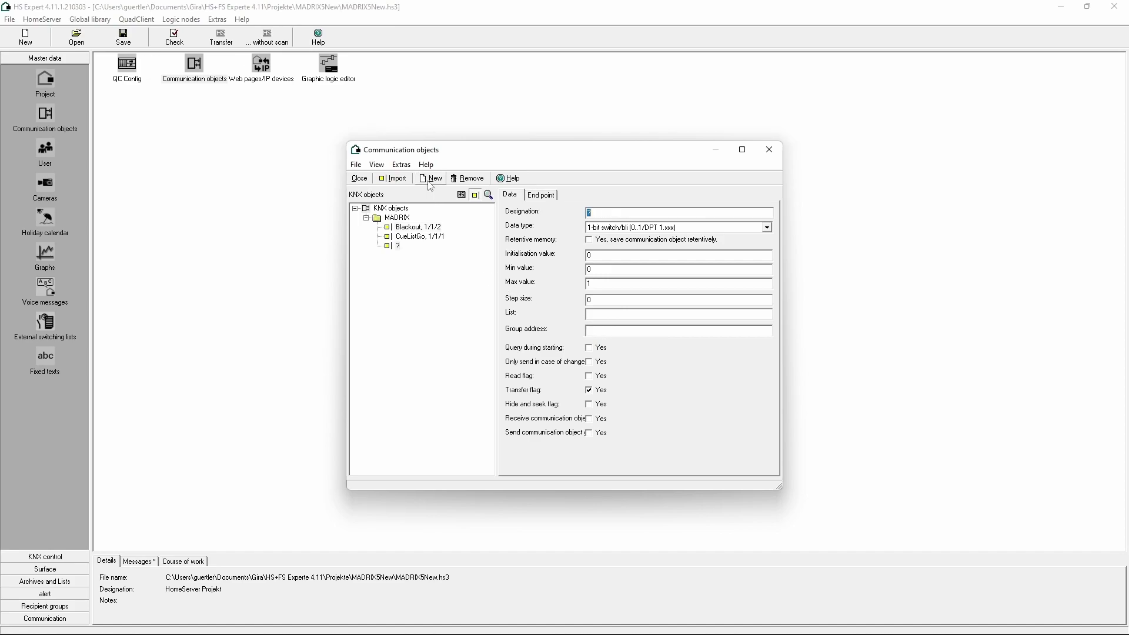
text(Master)
click(768, 230)
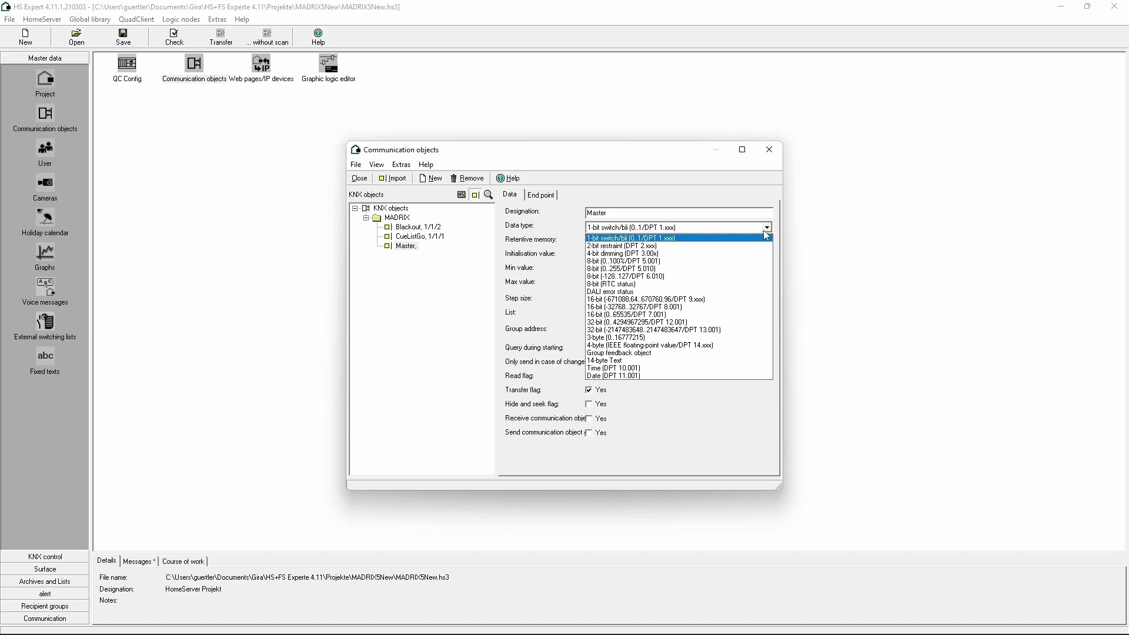
click(697, 269)
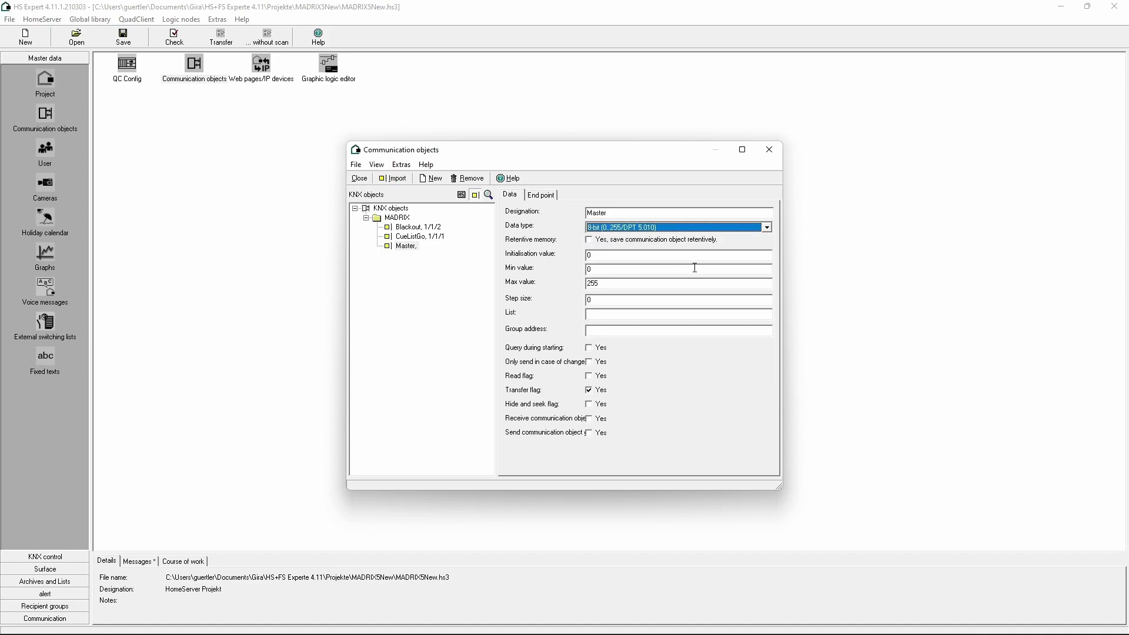
click(638, 330)
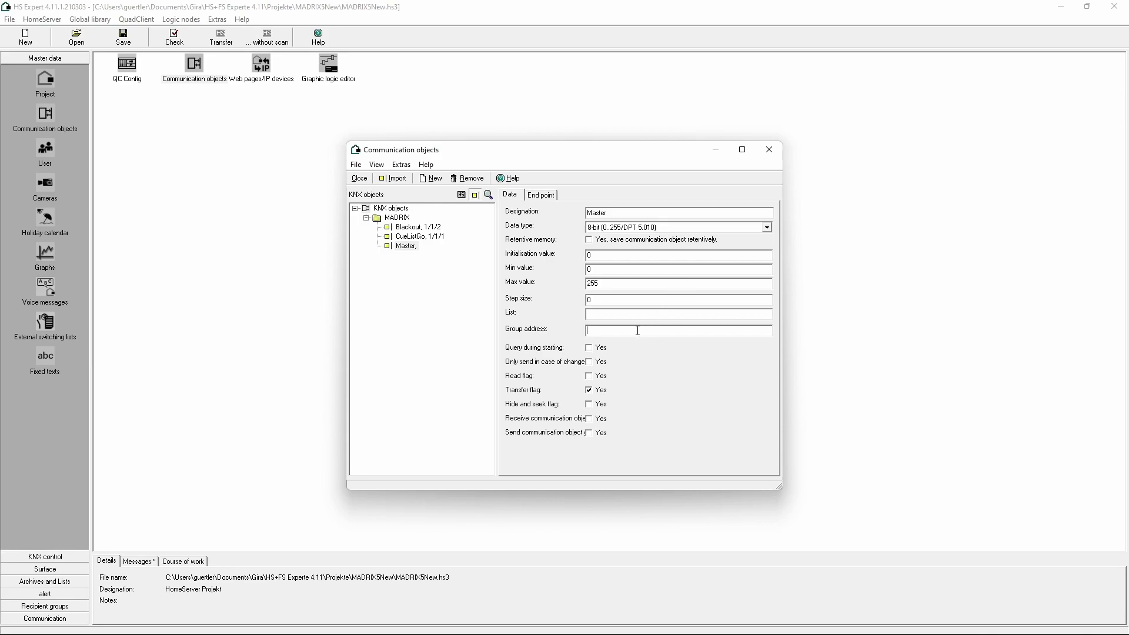
text(1/1/3)
click(360, 179)
click(360, 179)
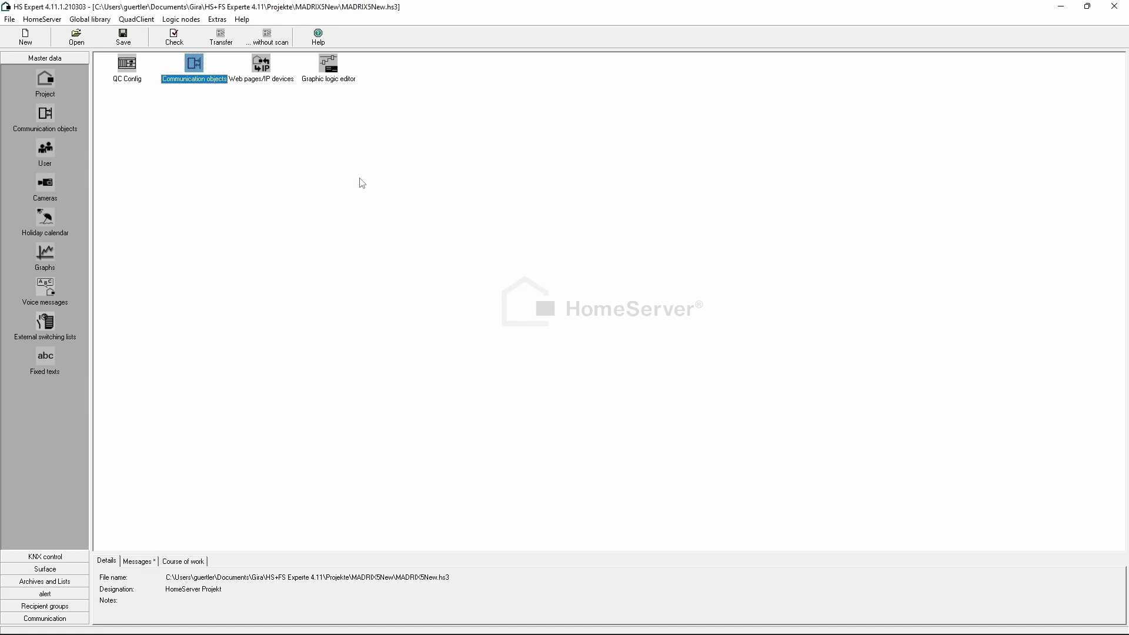
Create a folder named MADRIX under the web pages/IP devices
click(266, 65)
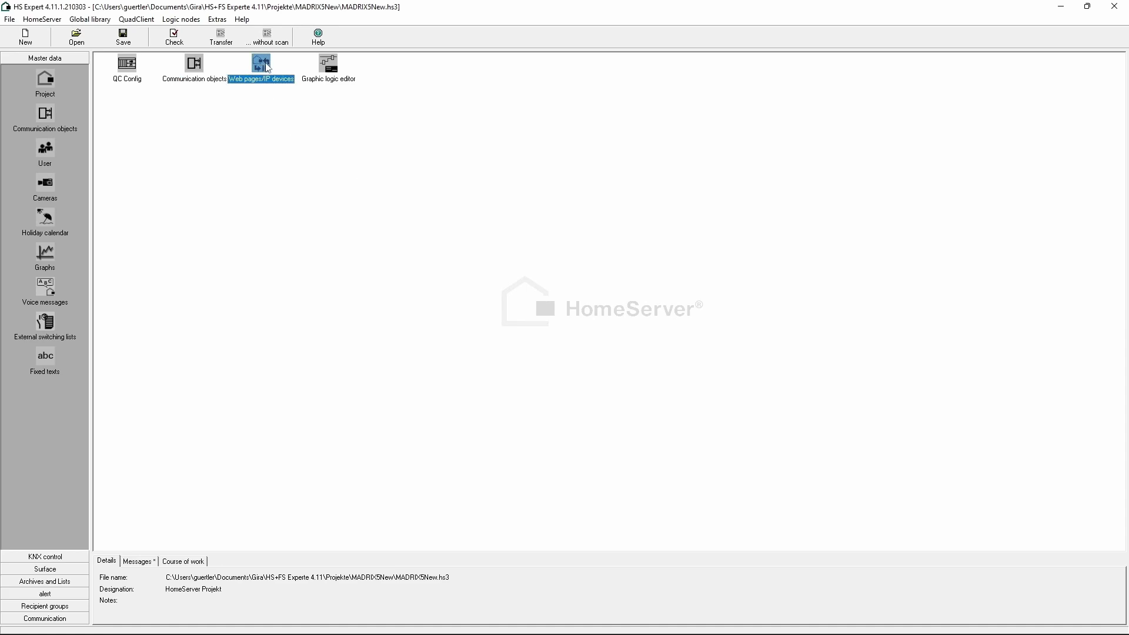
double_click(268, 68)
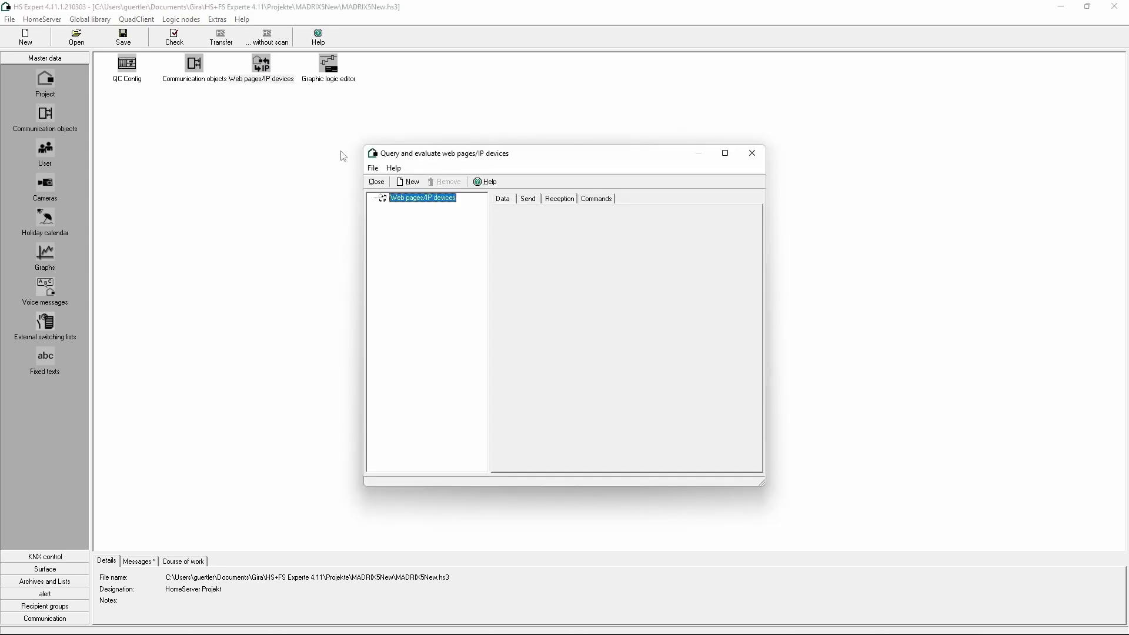
right_click(408, 197)
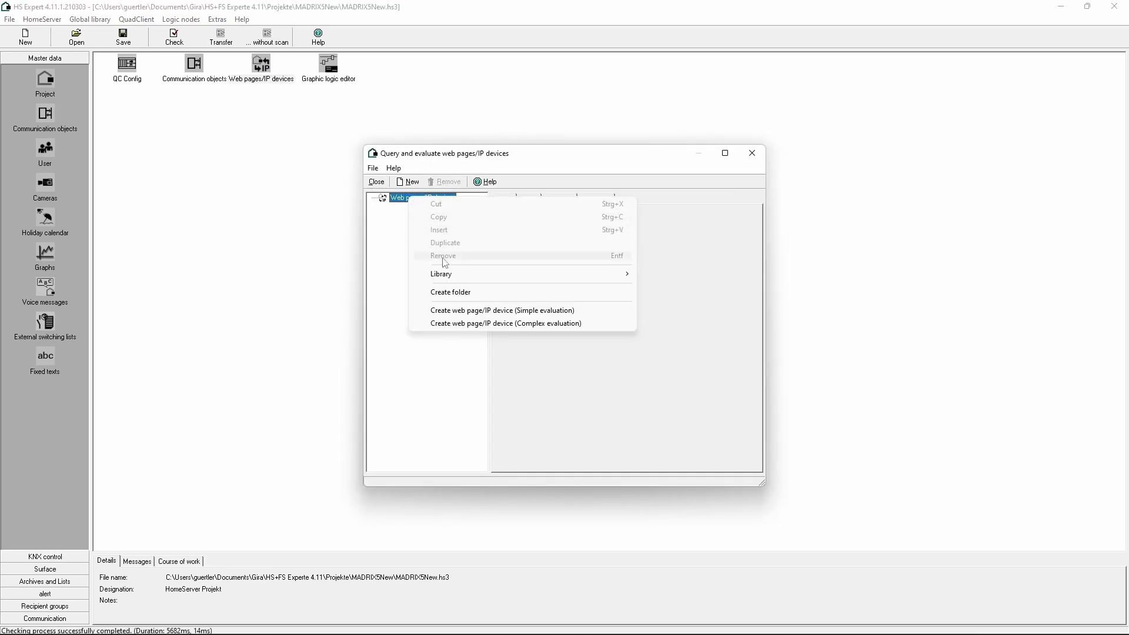
click(470, 292)
text(MA)
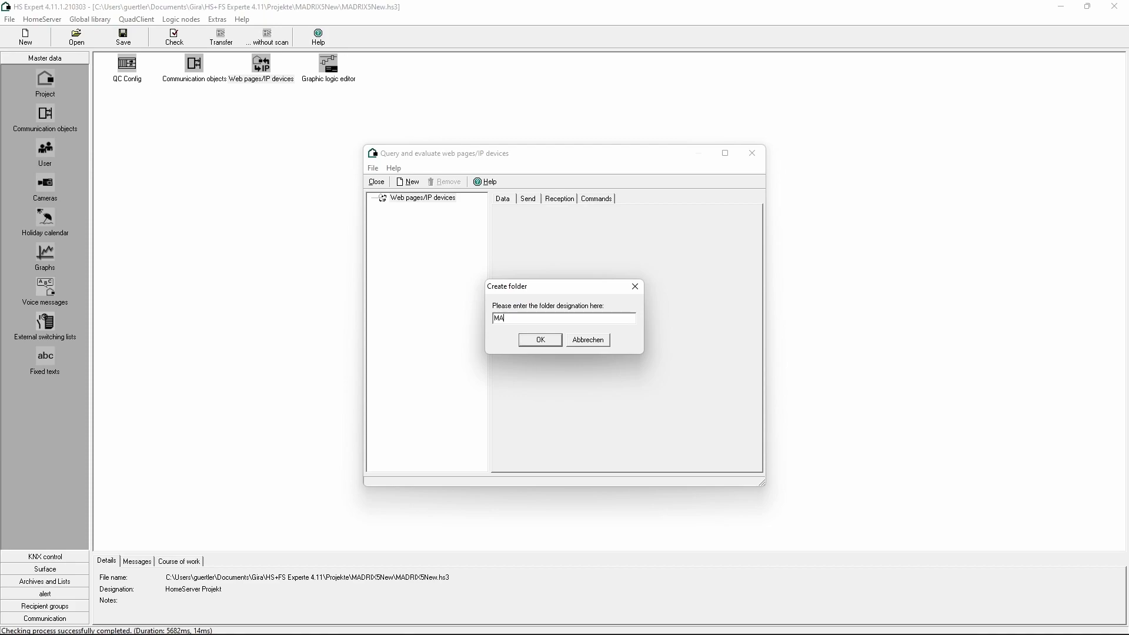
text(DRIX)
click(537, 339)
Create a simple-evaluation IP device CueListNext in the MADRIX folder with host address 10.0.0.49 and IP port 80
click(413, 184)
click(434, 197)
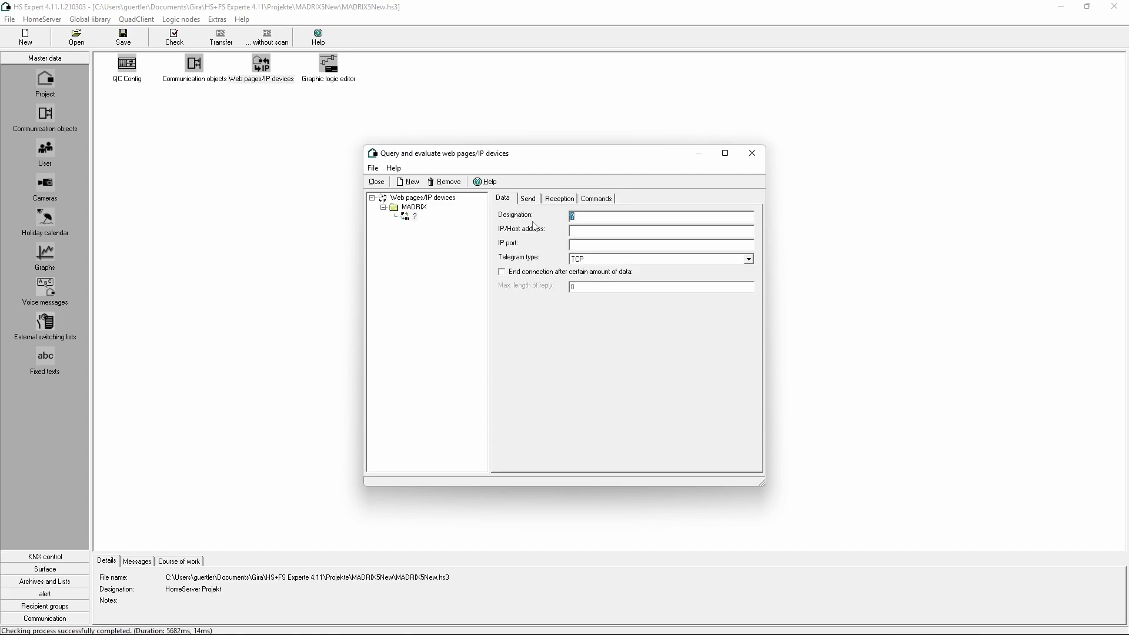
text(CueList)
text(Ne)
text(1)
text(0.0.0.49)
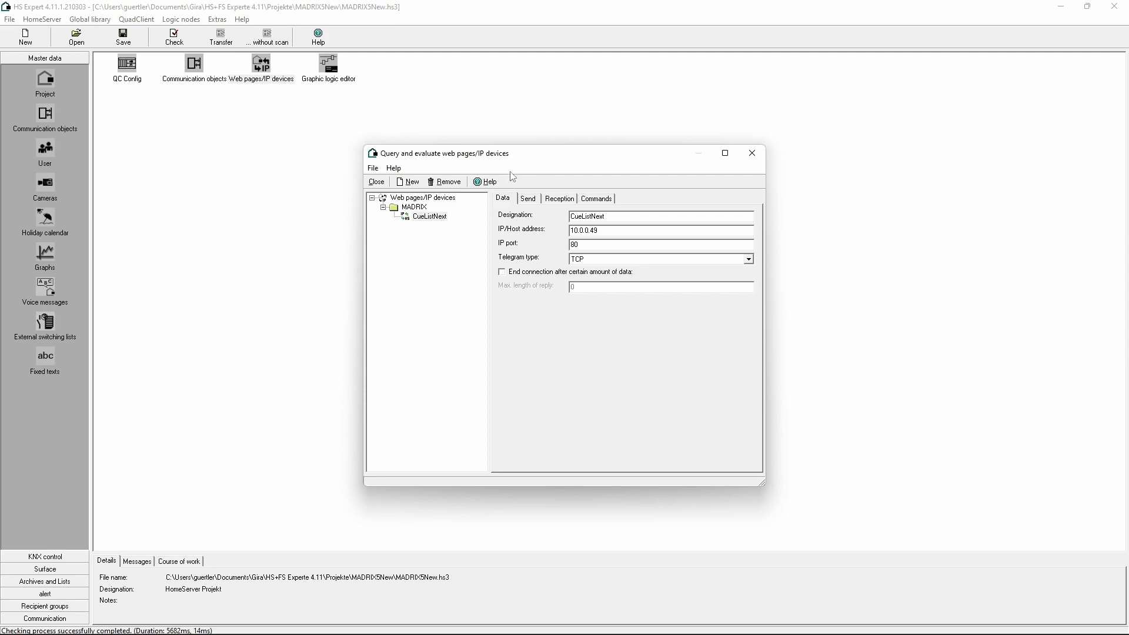
Copy the path /RemoteCommands/SetCuelistGo from the browser and enter it as the HTTP call URL of CueListNext in HS Expert
click(527, 199)
click(580, 228)
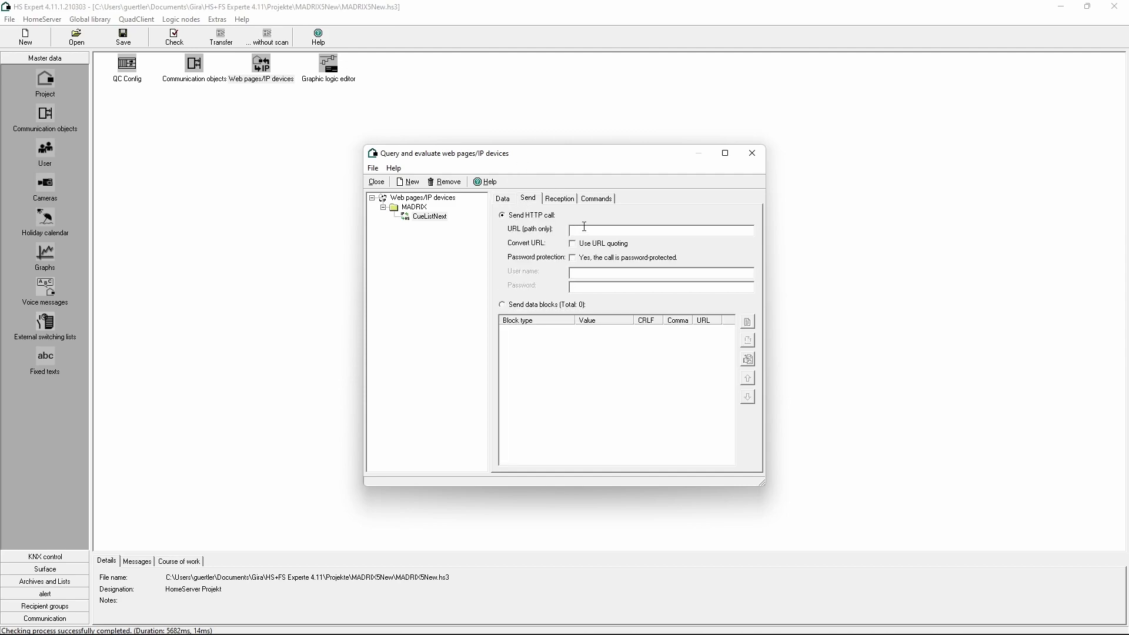
key(alt+Tab)
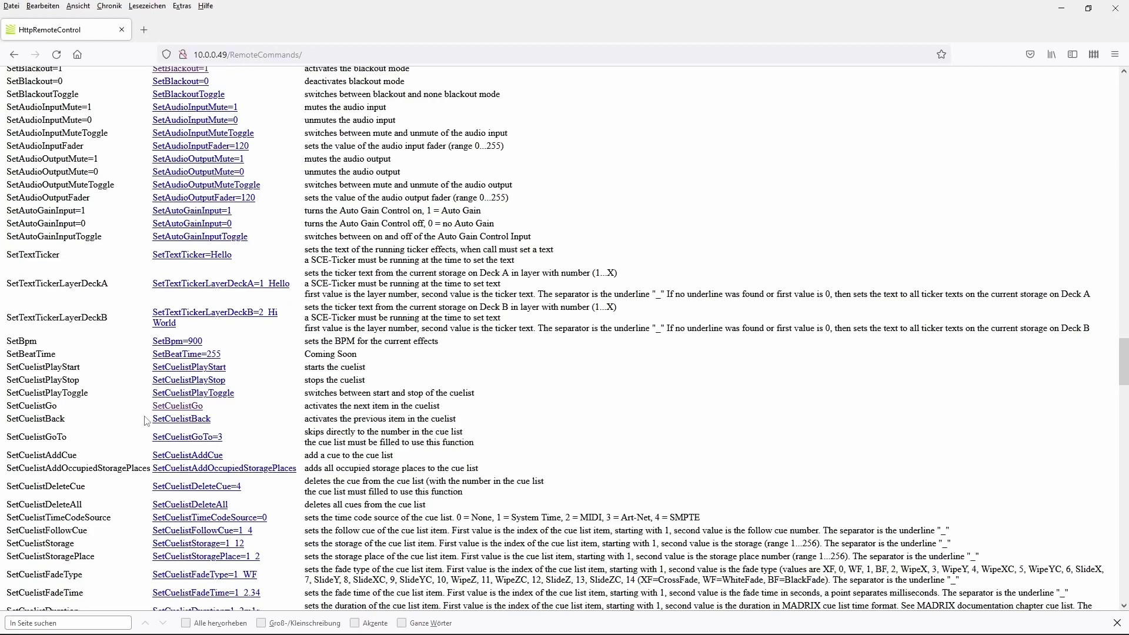
click(178, 407)
drag(356, 57, 228, 52)
key(ctrl+c)
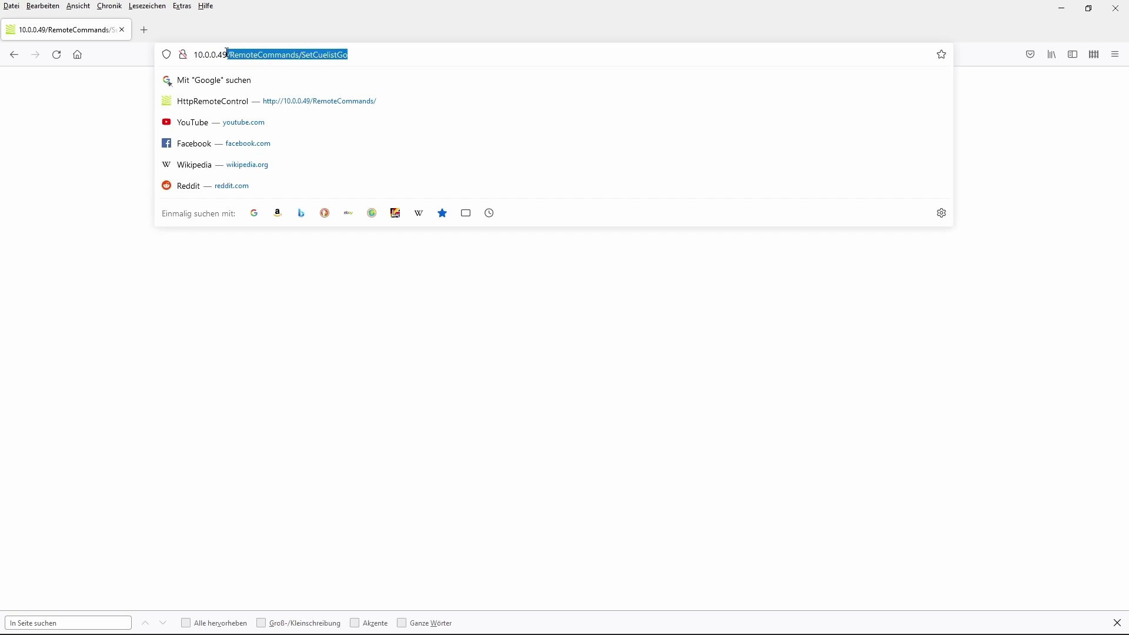
key(alt+Tab)
click(593, 229)
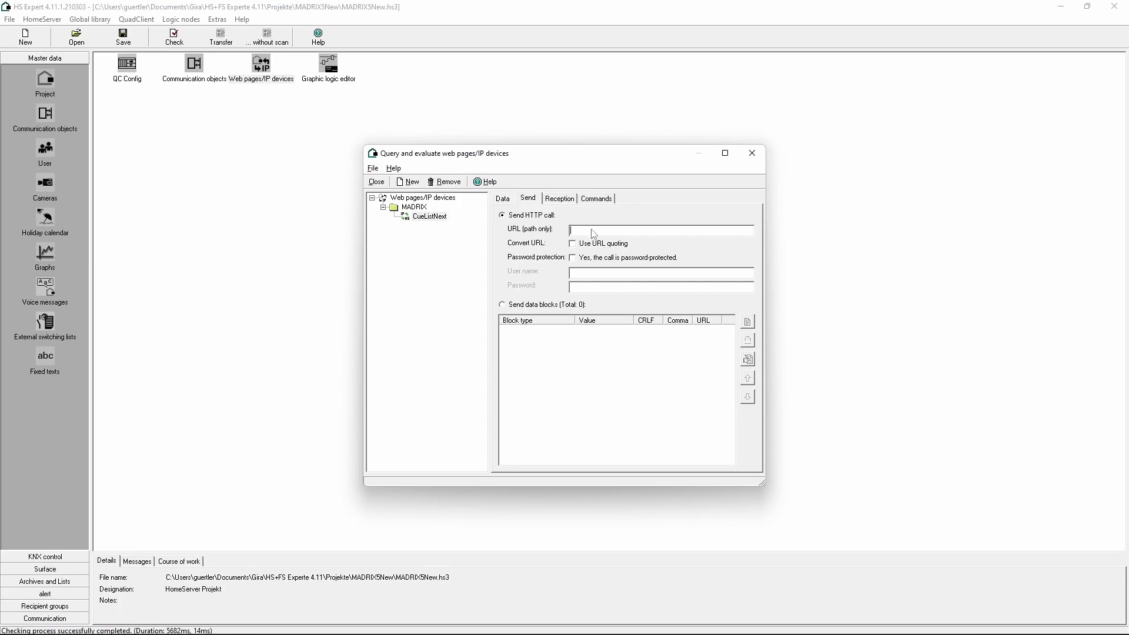
key(ctrl+v)
Create a simple-evaluation IP device Blackout in the MADRIX folder with the MADRIX host's IP address and IP port 80
click(509, 198)
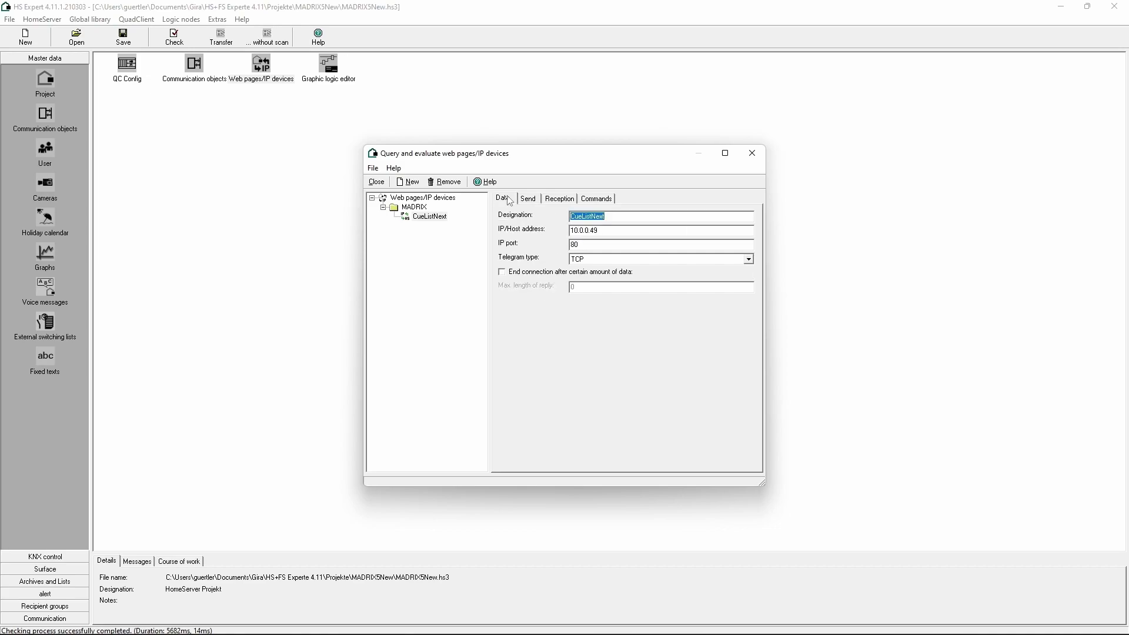
click(413, 207)
click(410, 182)
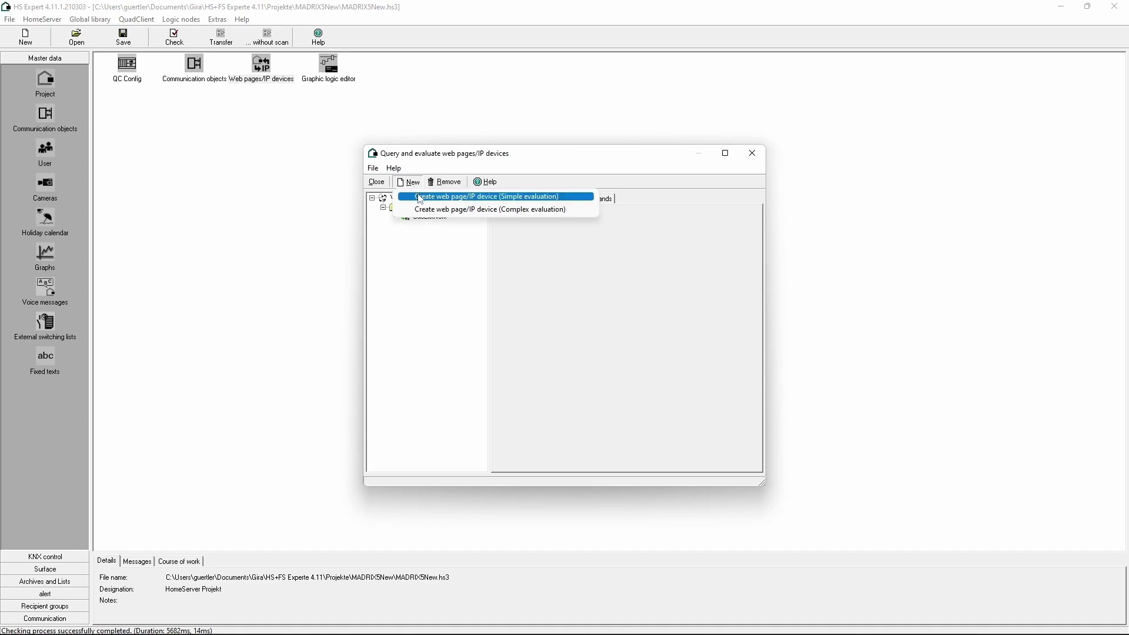
click(420, 198)
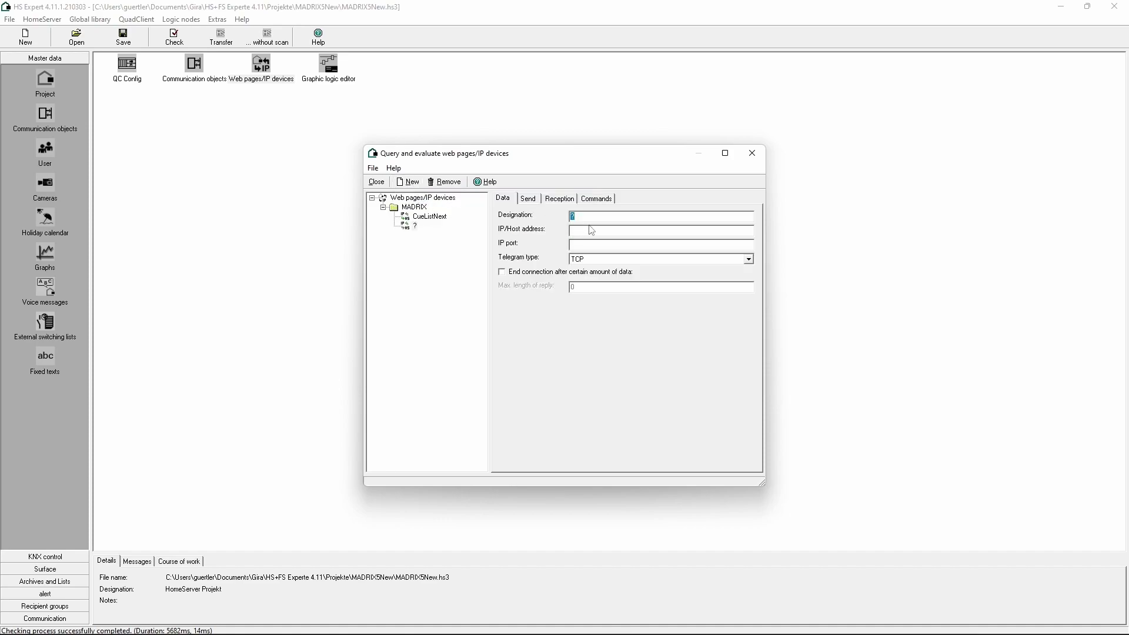
text(Blackout)
click(624, 234)
text(10.0.0.45)
text(80)
Begin a text data block for the Blackout device's send data, starting its text with GET
click(528, 199)
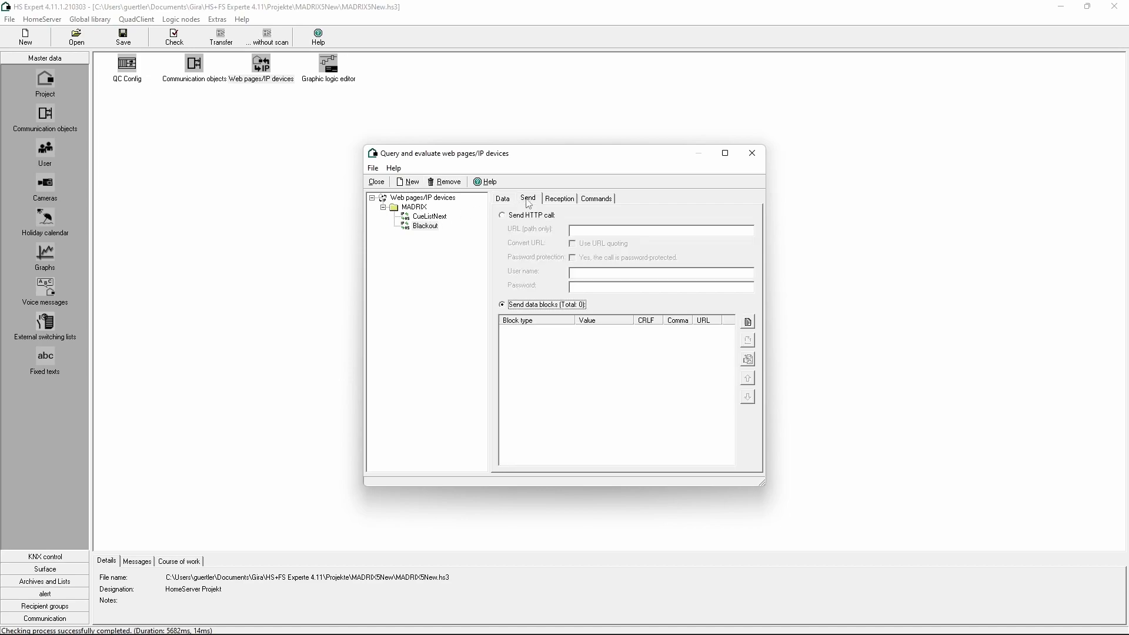
click(748, 322)
click(540, 291)
text(GET)
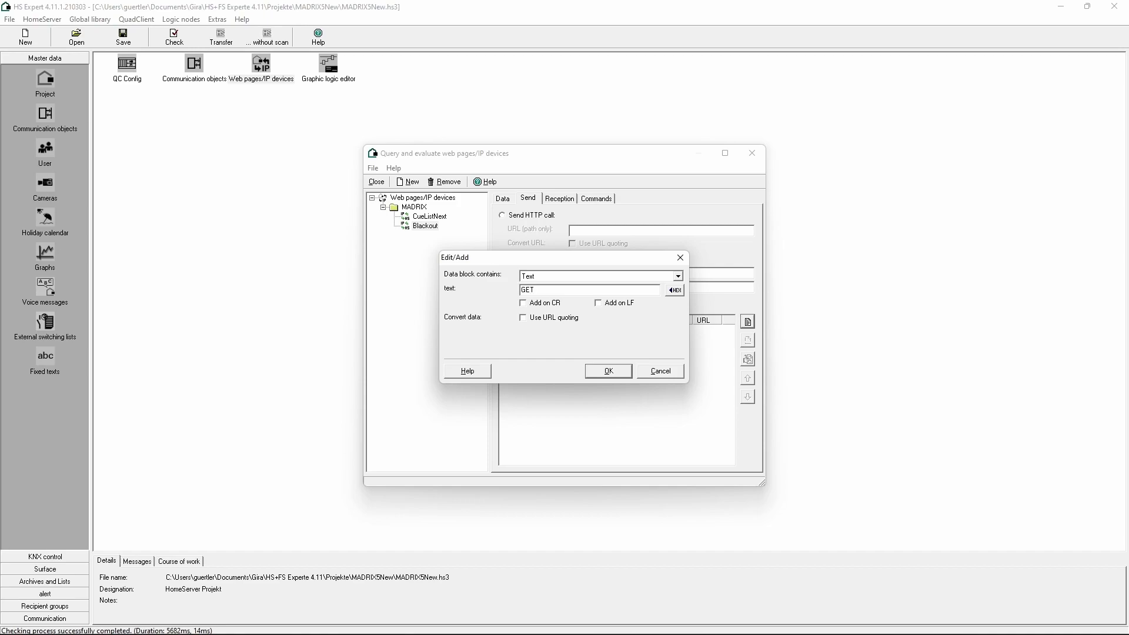
Switch to the browser, search the remote commands for setbla, open the SetBlackout=1 sample and copy /RemoteCommands/SetBlackout= from its address
key(alt+Tab)
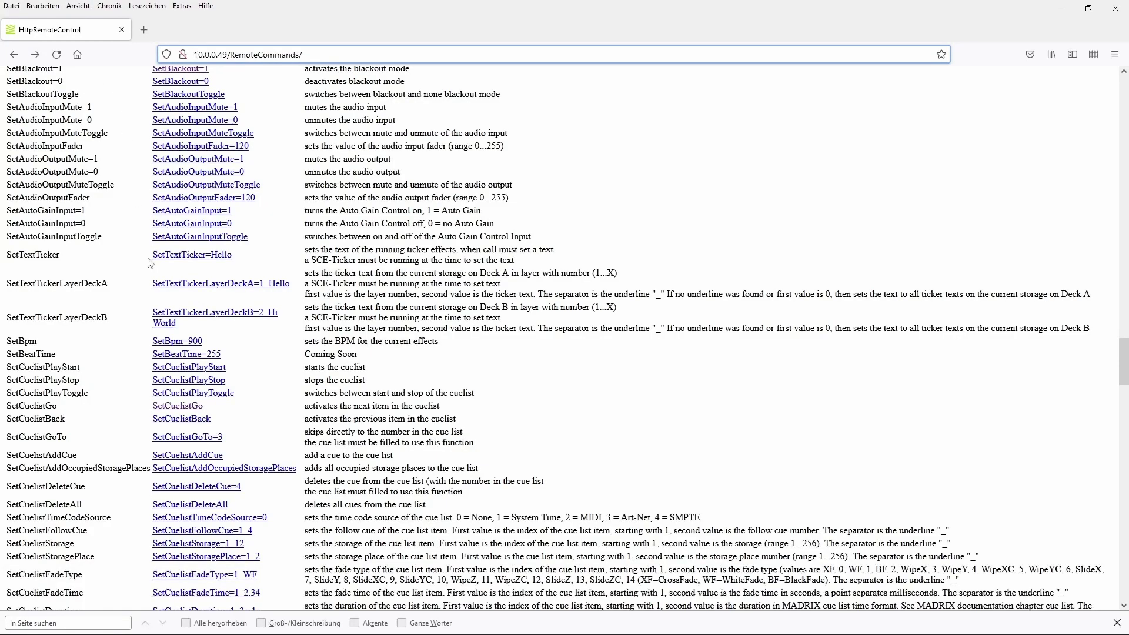
click(89, 622)
text(s)
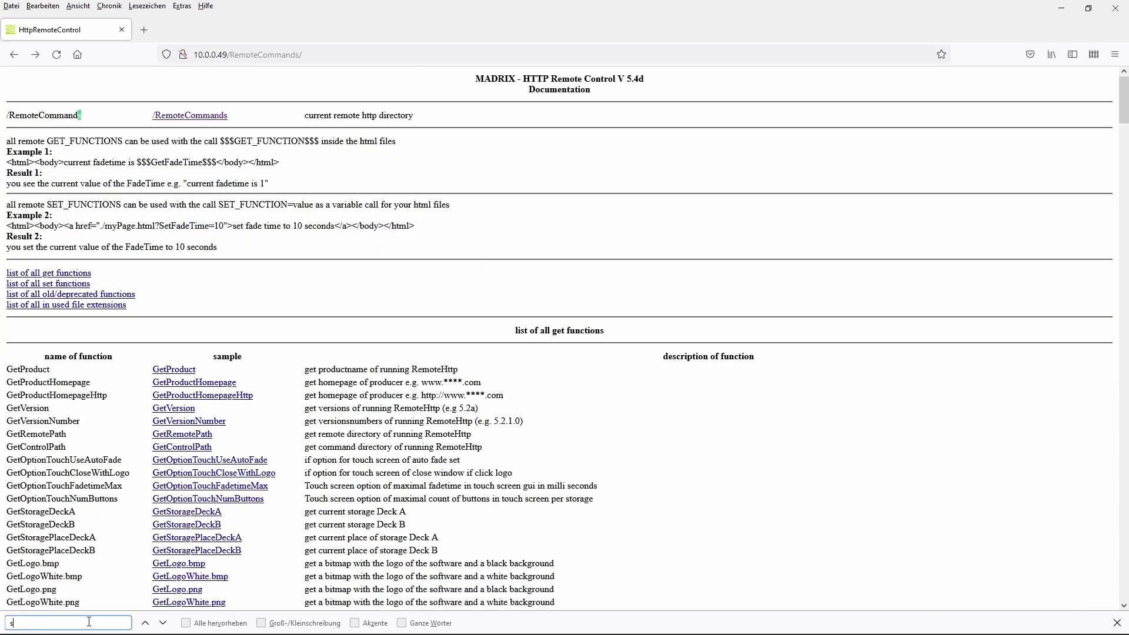
text(etbla)
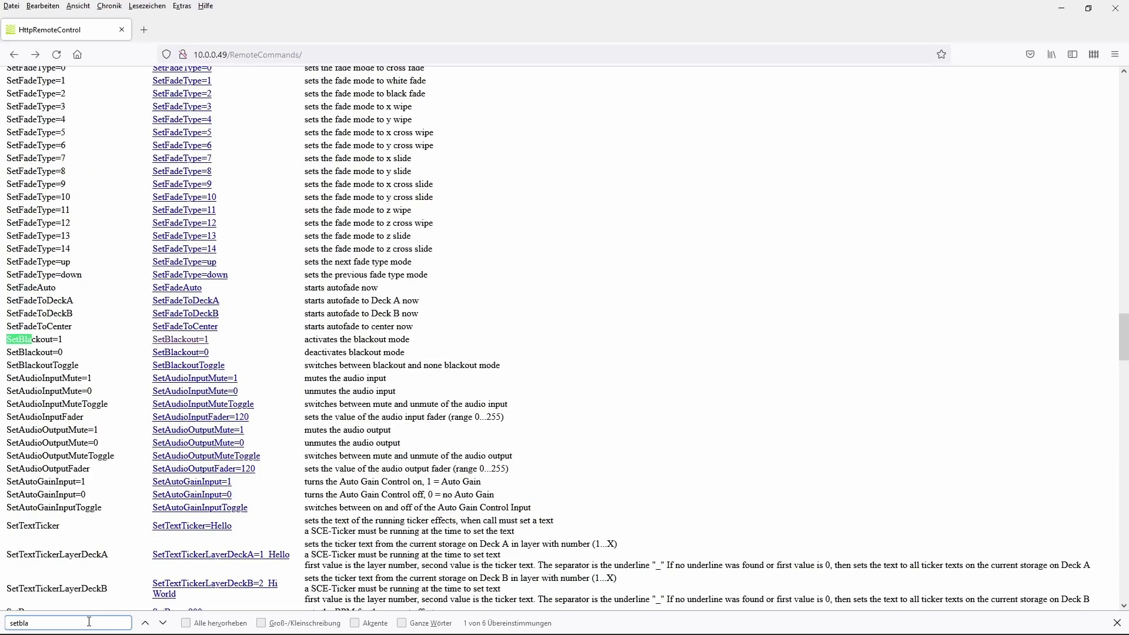
click(173, 339)
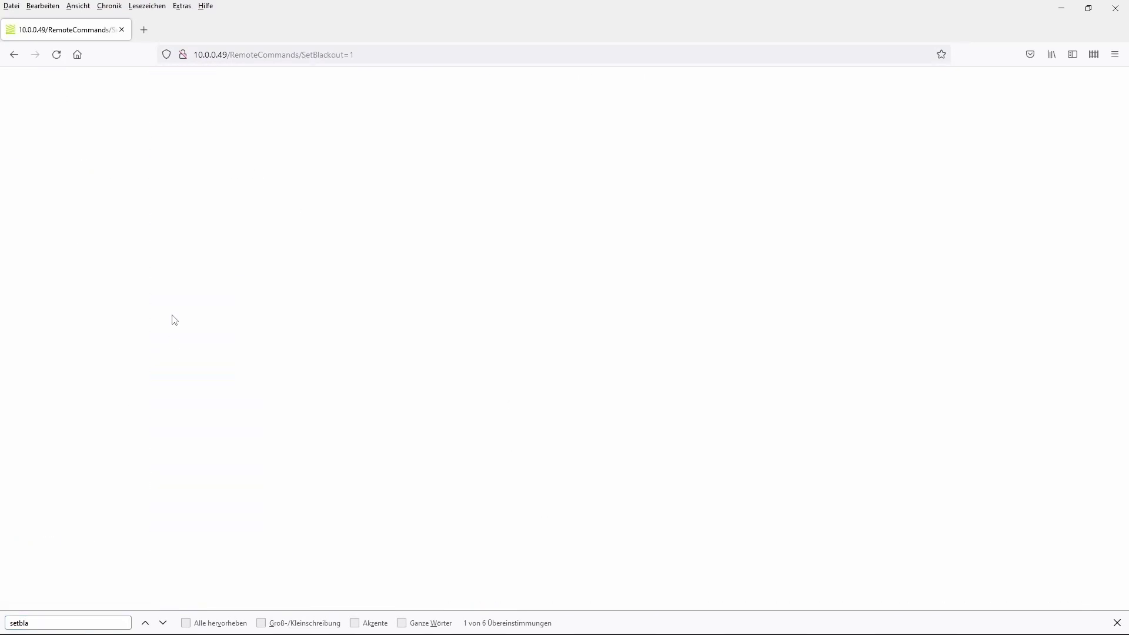
drag(353, 55, 229, 55)
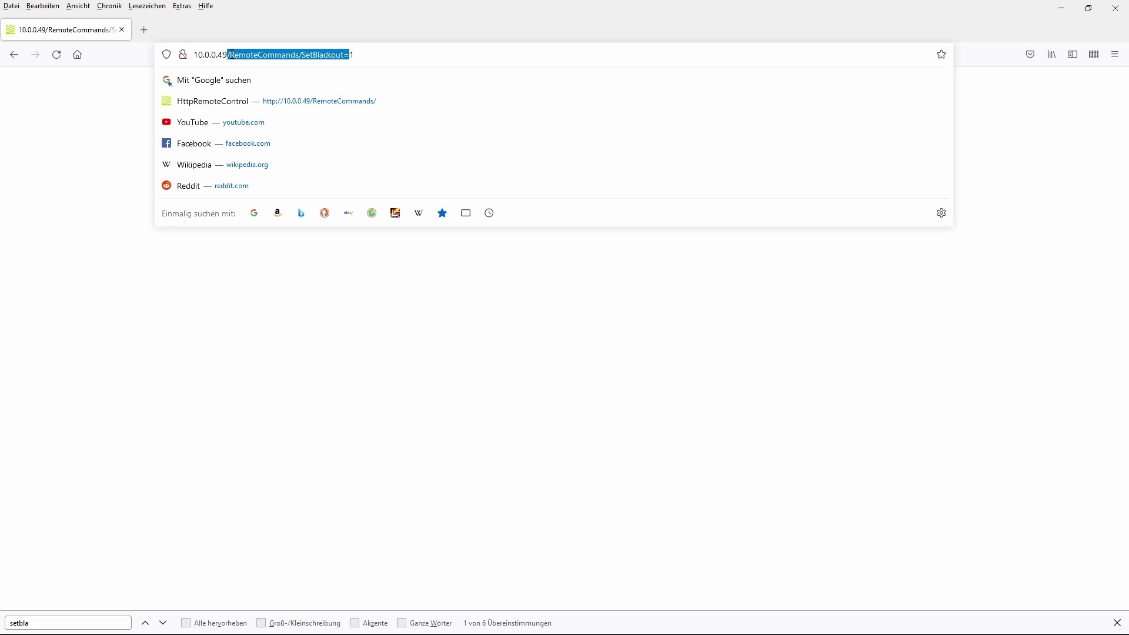
key(ctrl+c)
Return to HS Expert and complete Blackout's first text block as GET /RemoteCommands/SetBlackout=
key(alt+Tab)
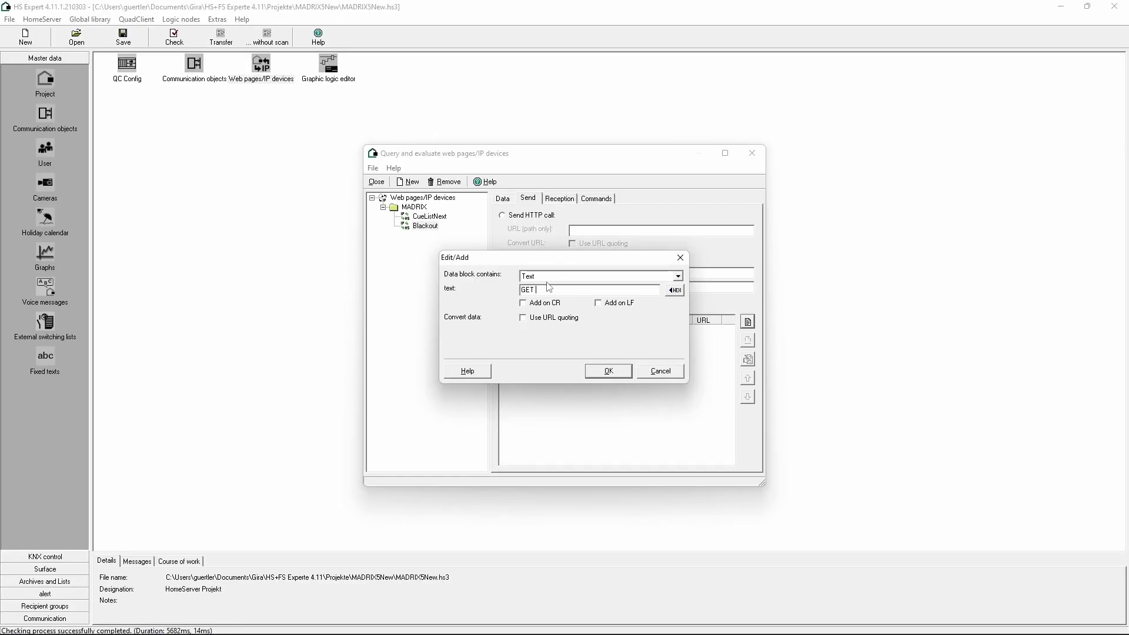
text(/)
key(ctrl+v)
click(608, 372)
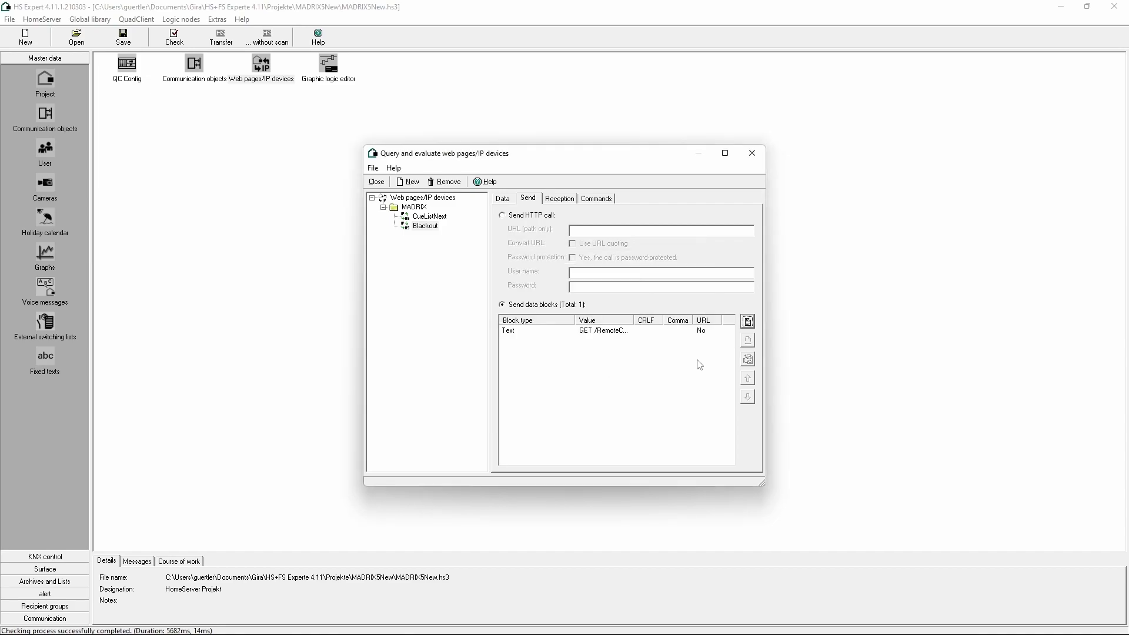
Add a data block containing the communication object Blackout, 1/1/2 as plain text with 0 decimal places
click(747, 322)
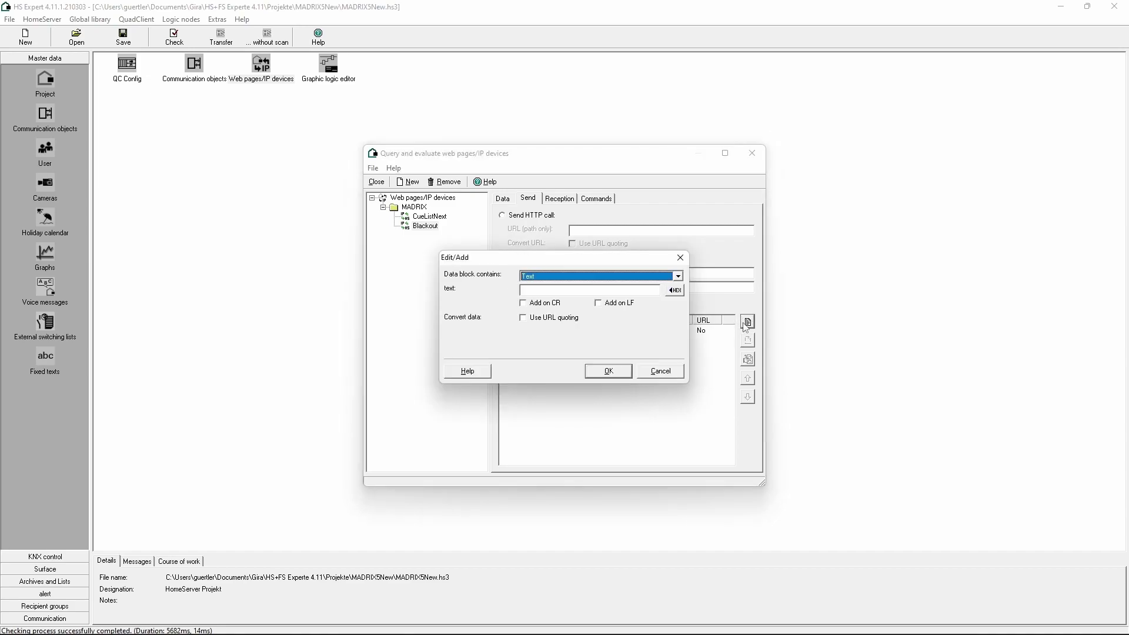
click(678, 275)
click(662, 289)
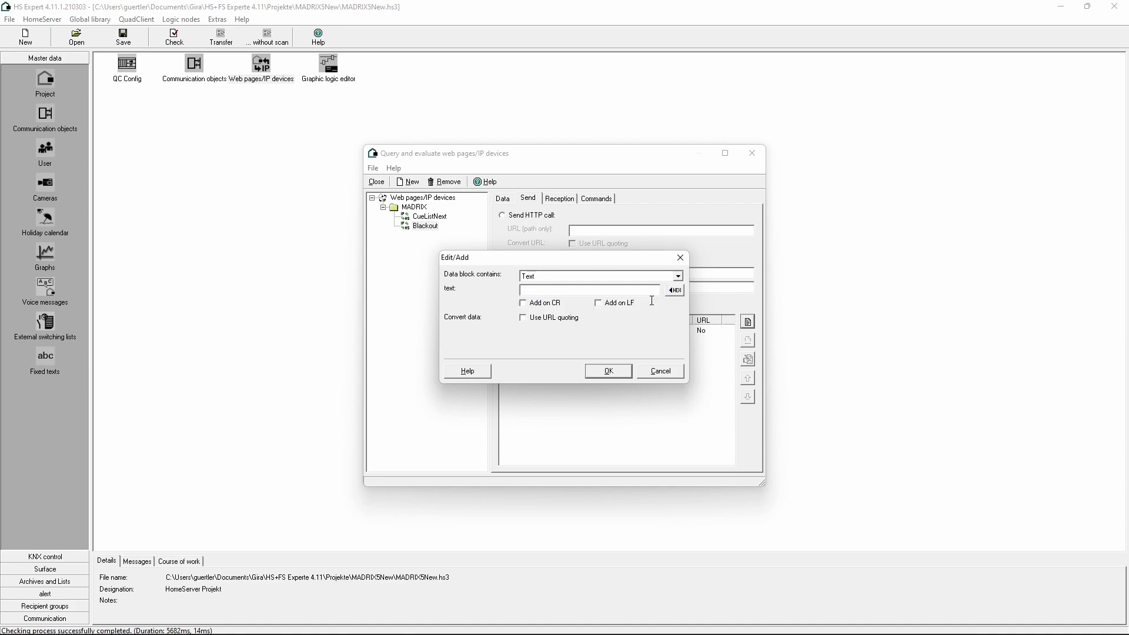
click(679, 293)
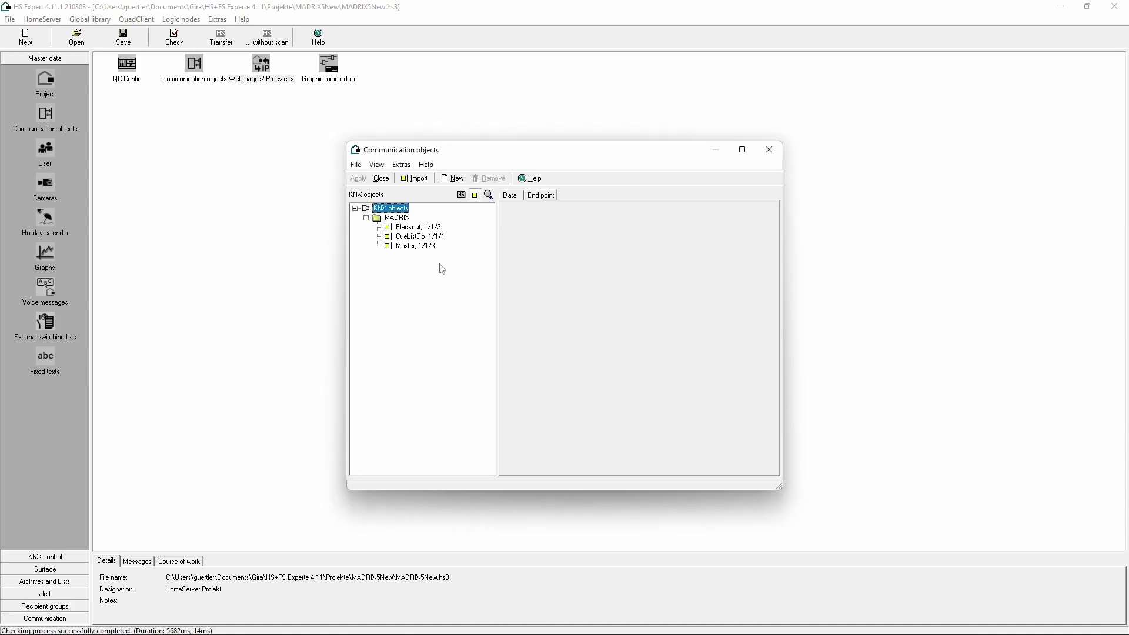
click(414, 228)
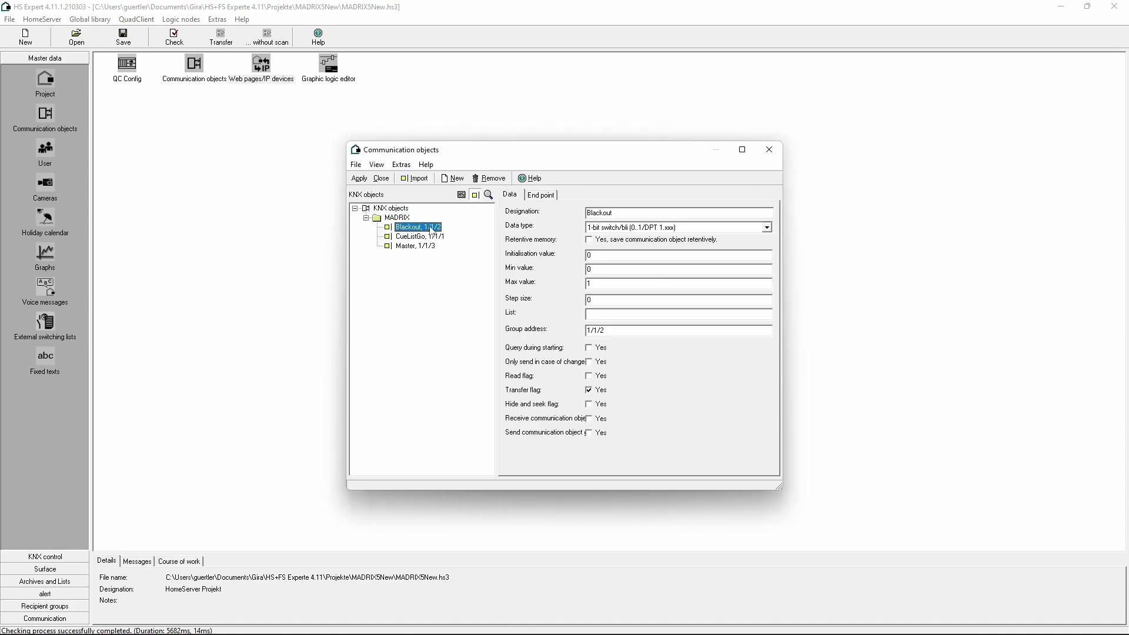
click(359, 178)
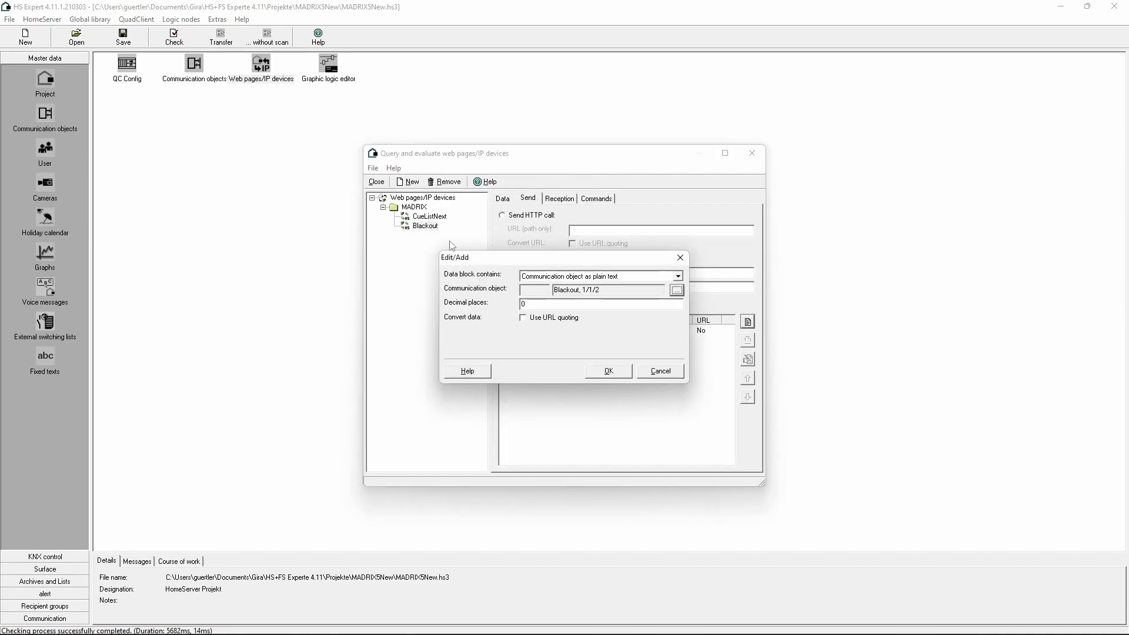
click(609, 371)
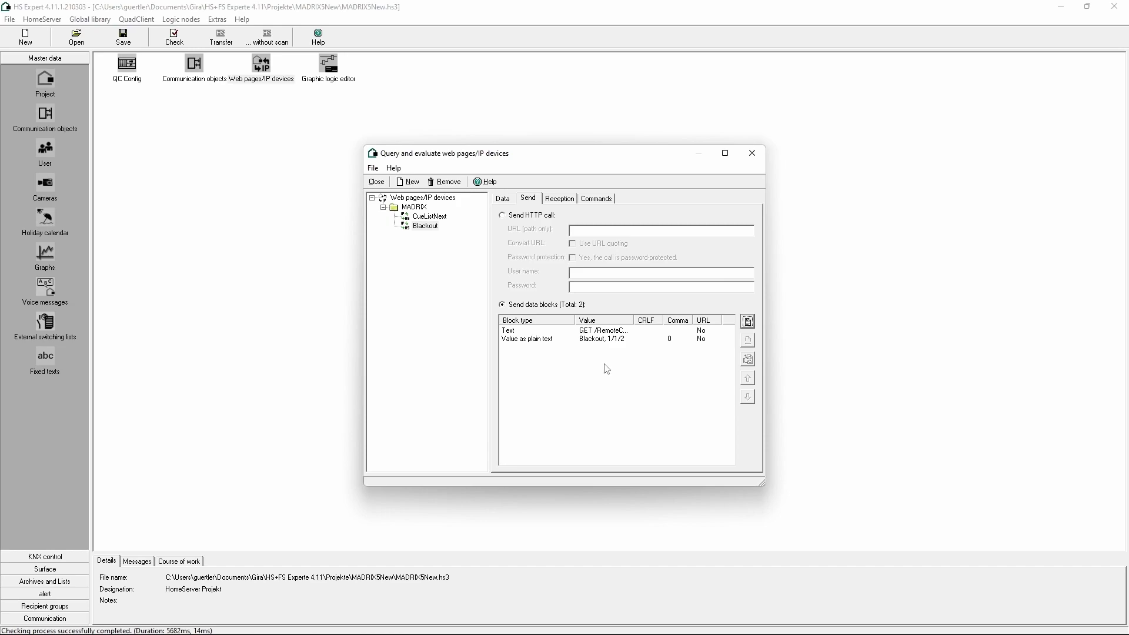
Add a text data block HTTP/1.1 to the Blackout device with CR and LF appended
click(747, 322)
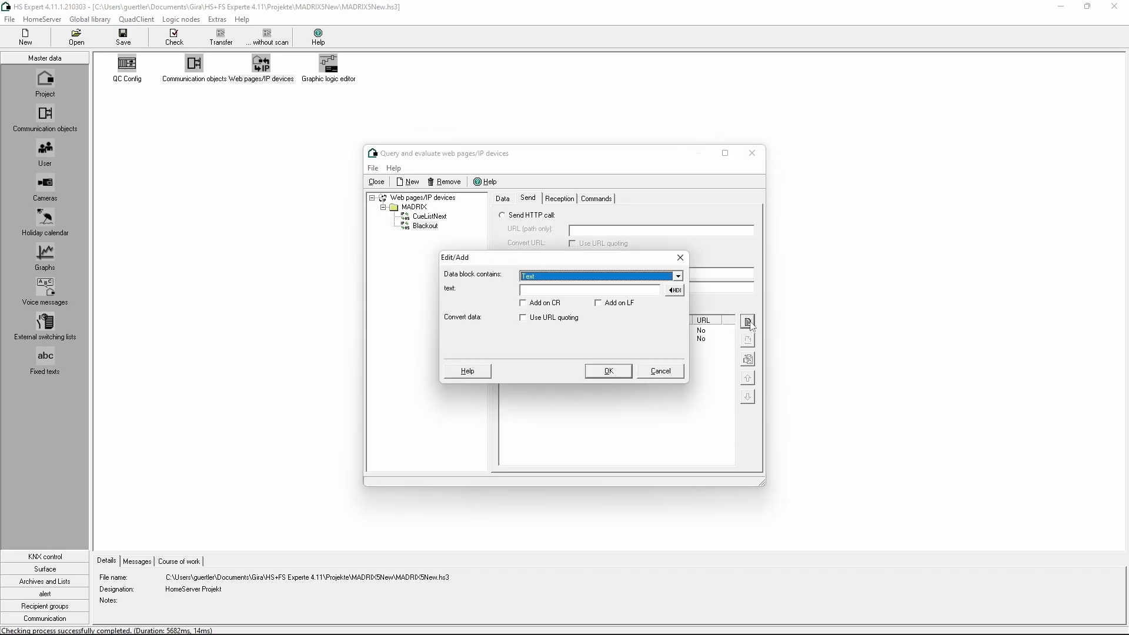
click(596, 291)
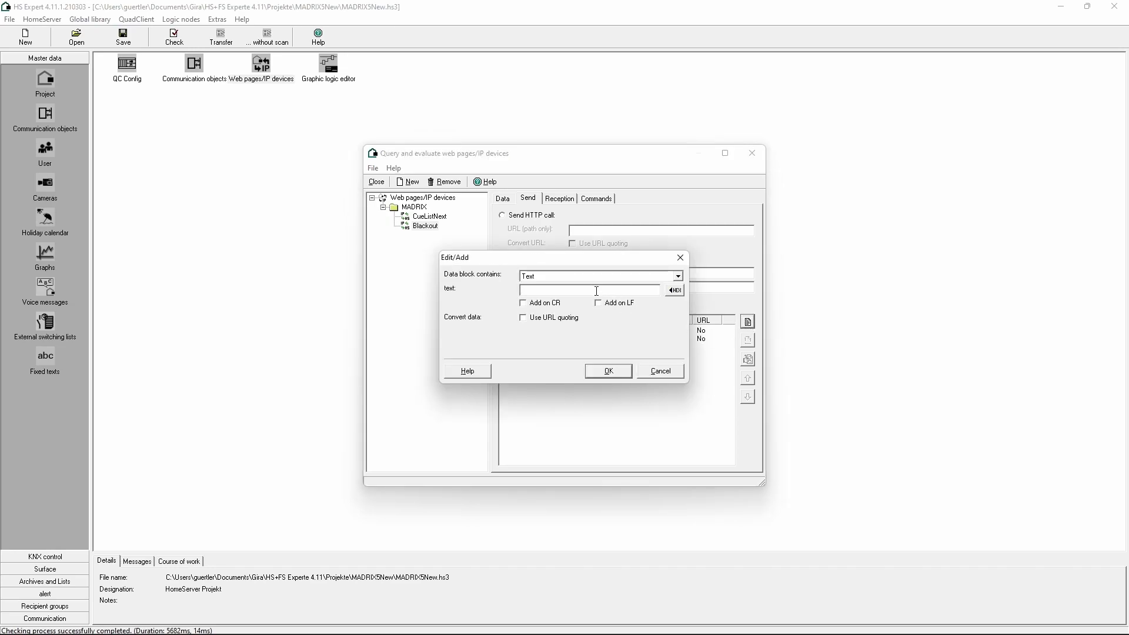
text(HTTP/1)
click(539, 305)
click(612, 305)
click(610, 372)
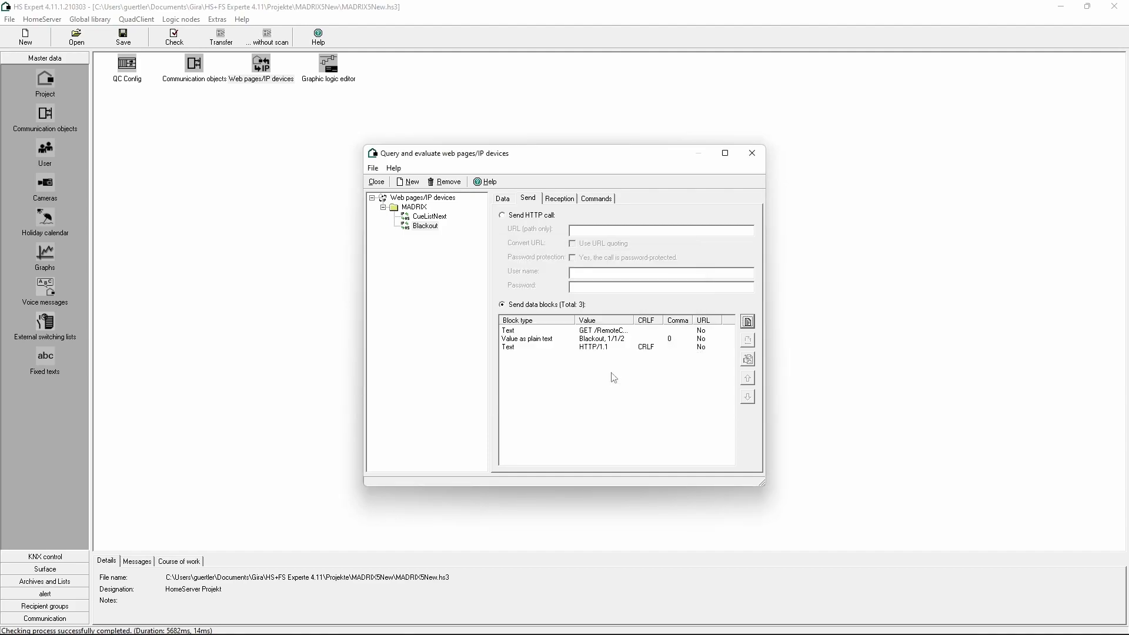
Add a text data block Host: to the Blackout device with CR and LF appended
click(748, 322)
click(599, 290)
text(Host)
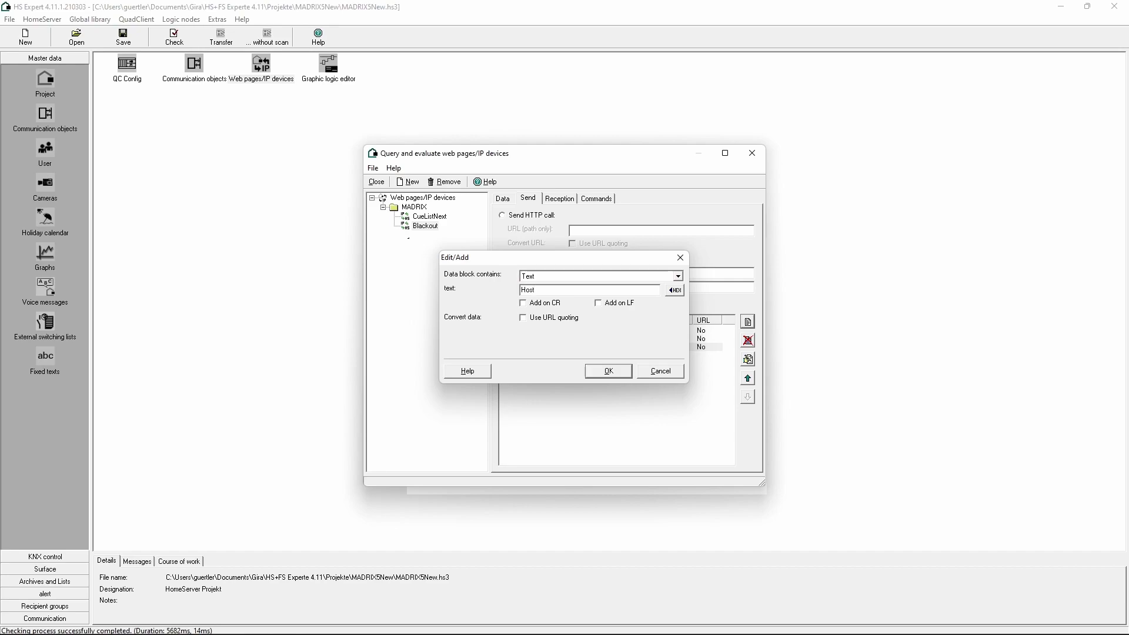
text(:)
click(532, 303)
click(615, 303)
click(609, 371)
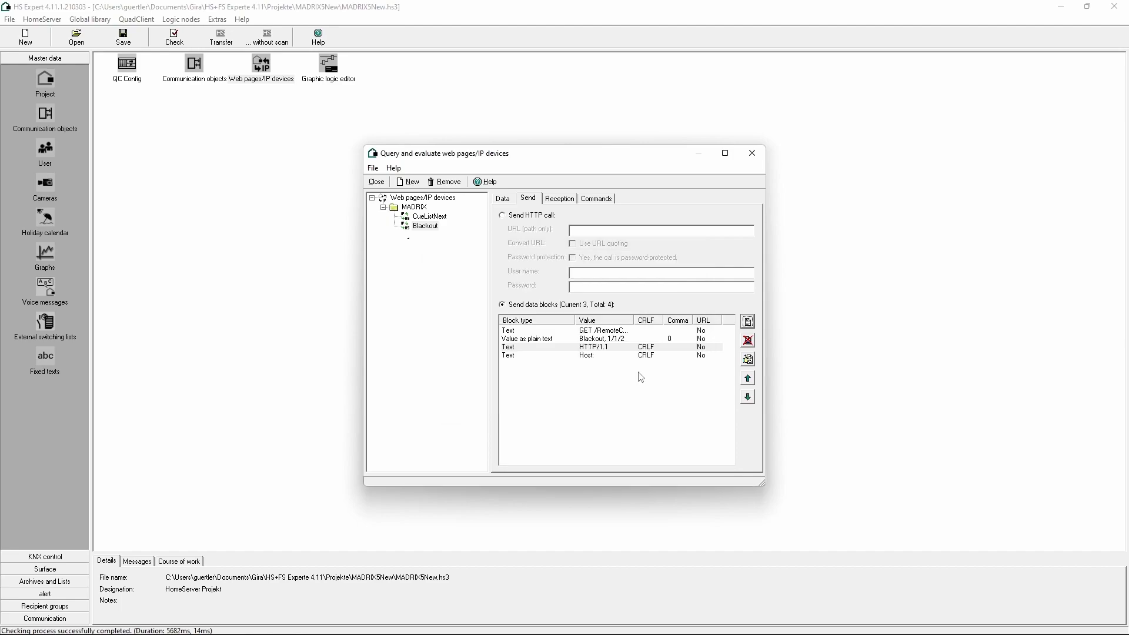
Add an empty text data block to the Blackout device with CR and LF appended
click(747, 321)
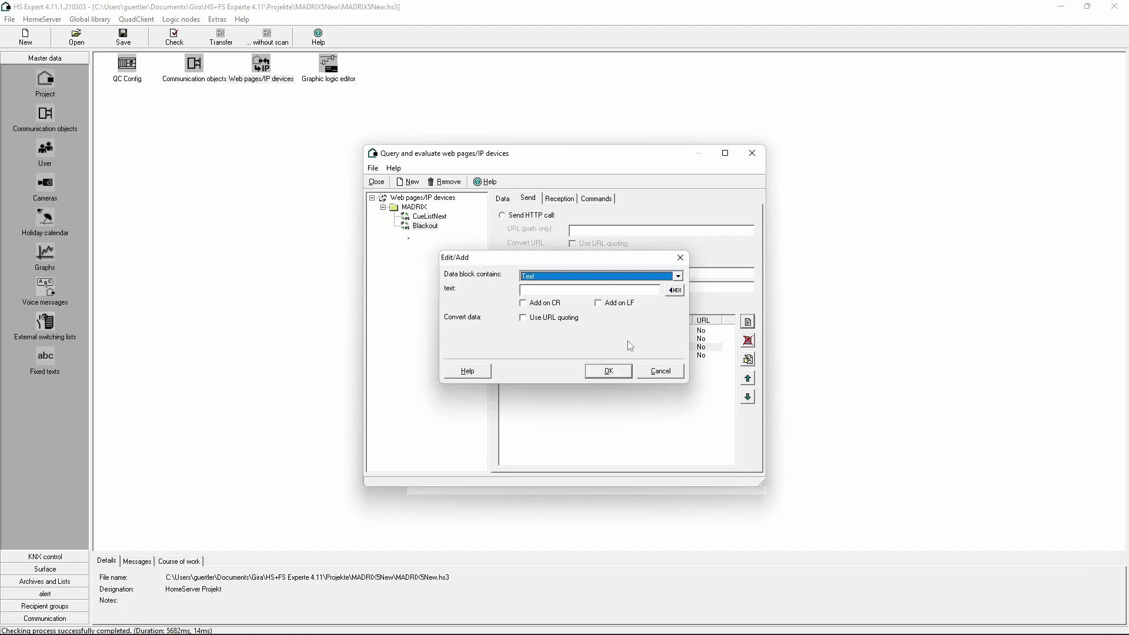
click(537, 305)
click(613, 304)
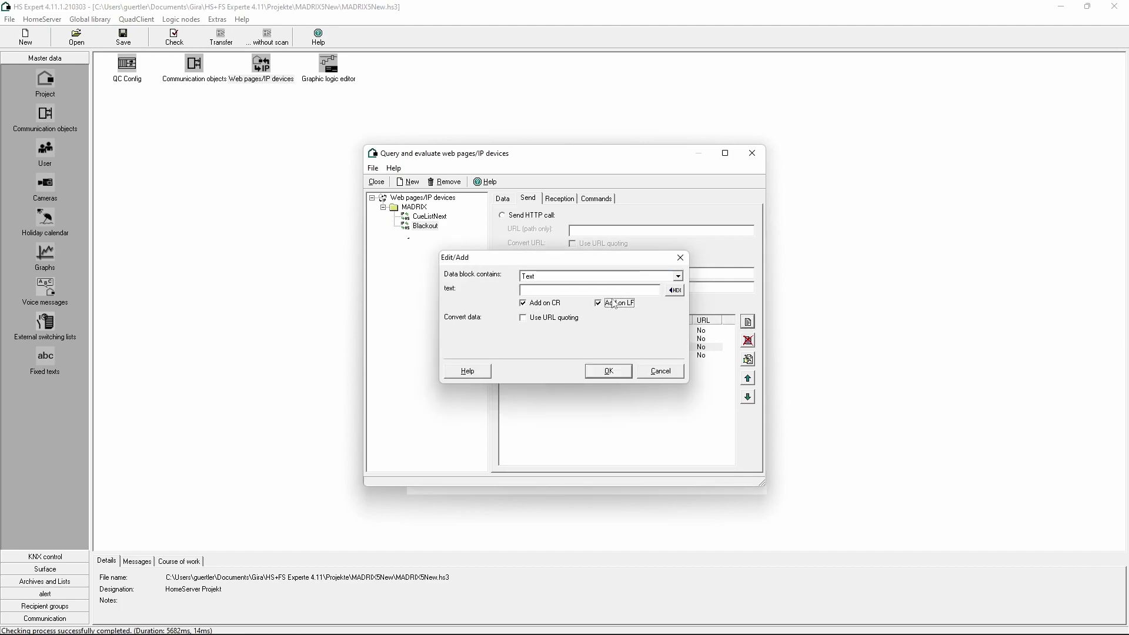
click(608, 371)
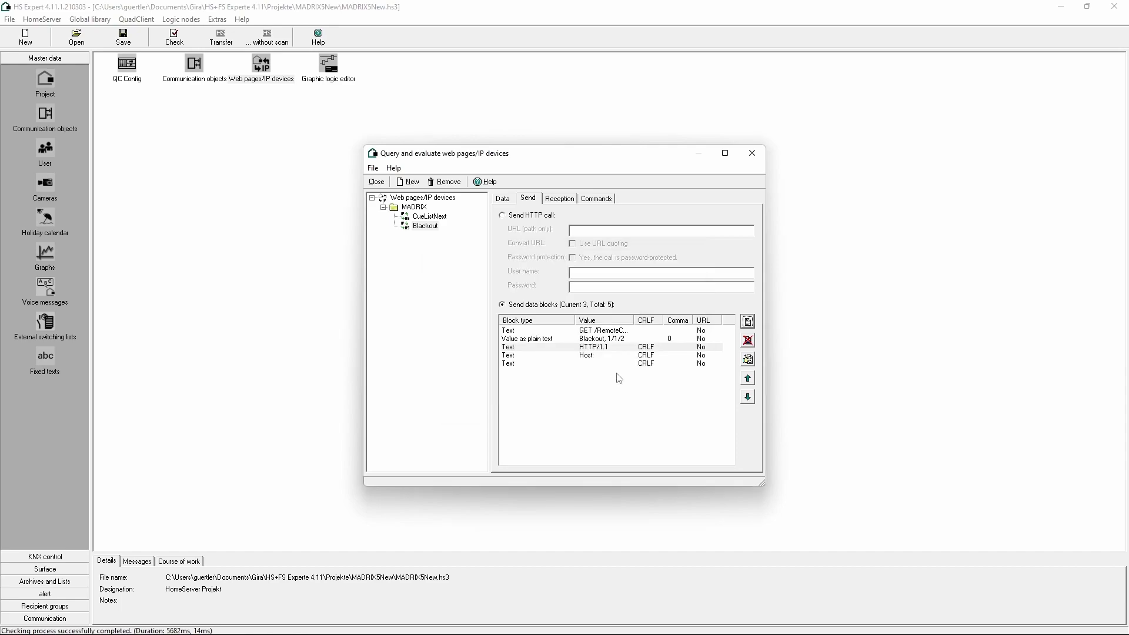
Create a simple-evaluation IP device Master in the MADRIX folder with the MADRIX host's IP address and IP port 80
click(415, 208)
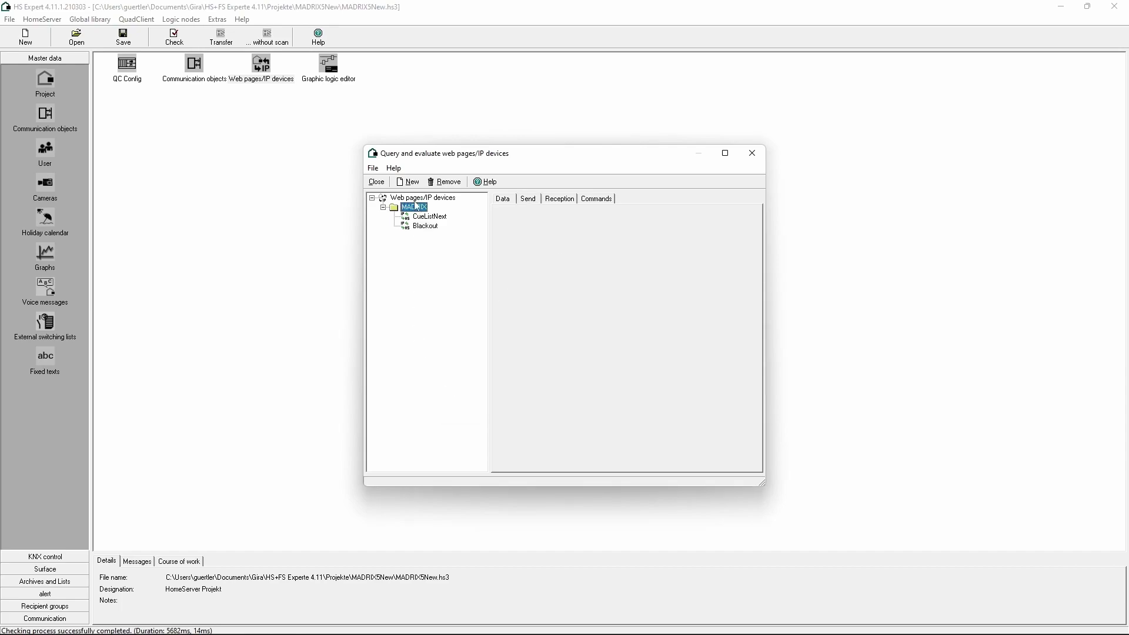
click(409, 182)
click(419, 196)
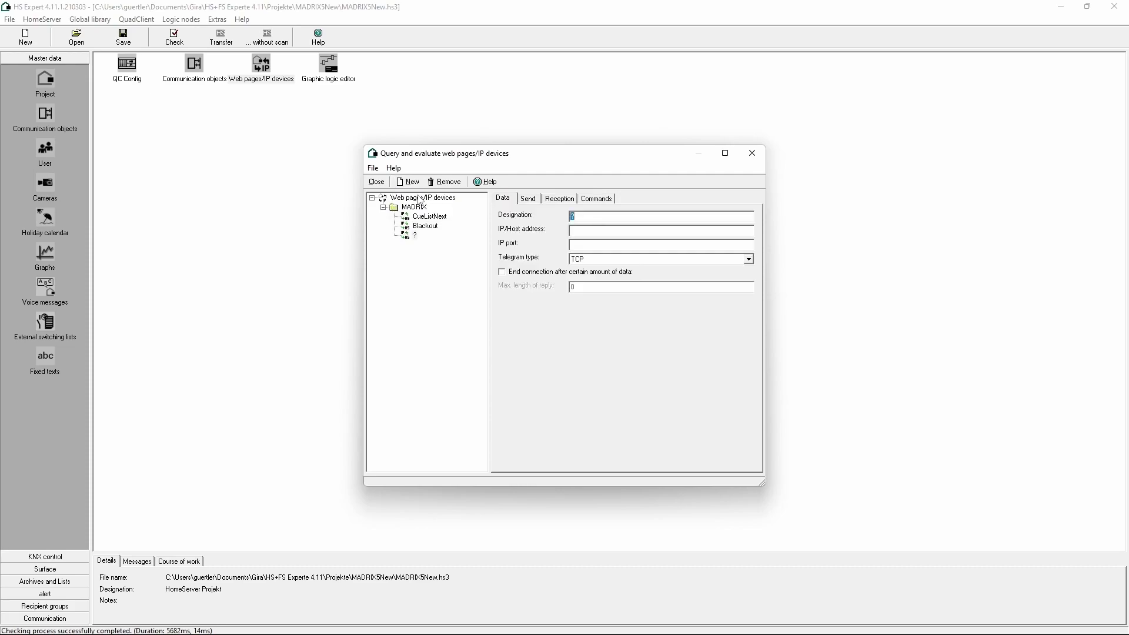
text(Master)
click(581, 230)
text(10.0.0.4580)
Begin a text data block for the Master device's send data, starting its text with GET
click(528, 199)
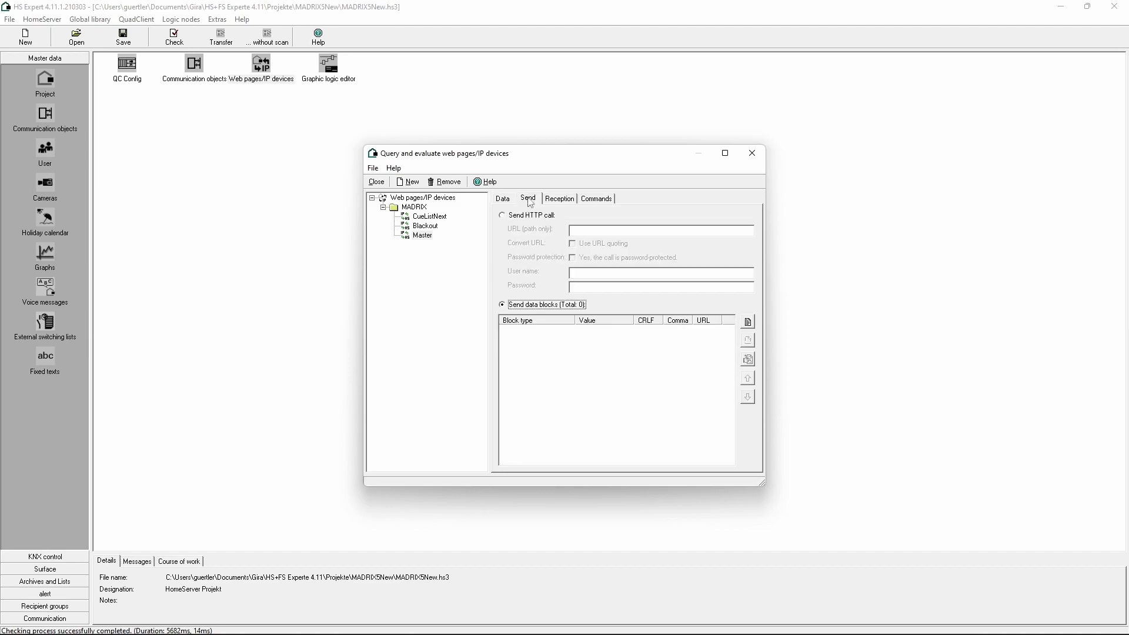
click(747, 322)
text(GET)
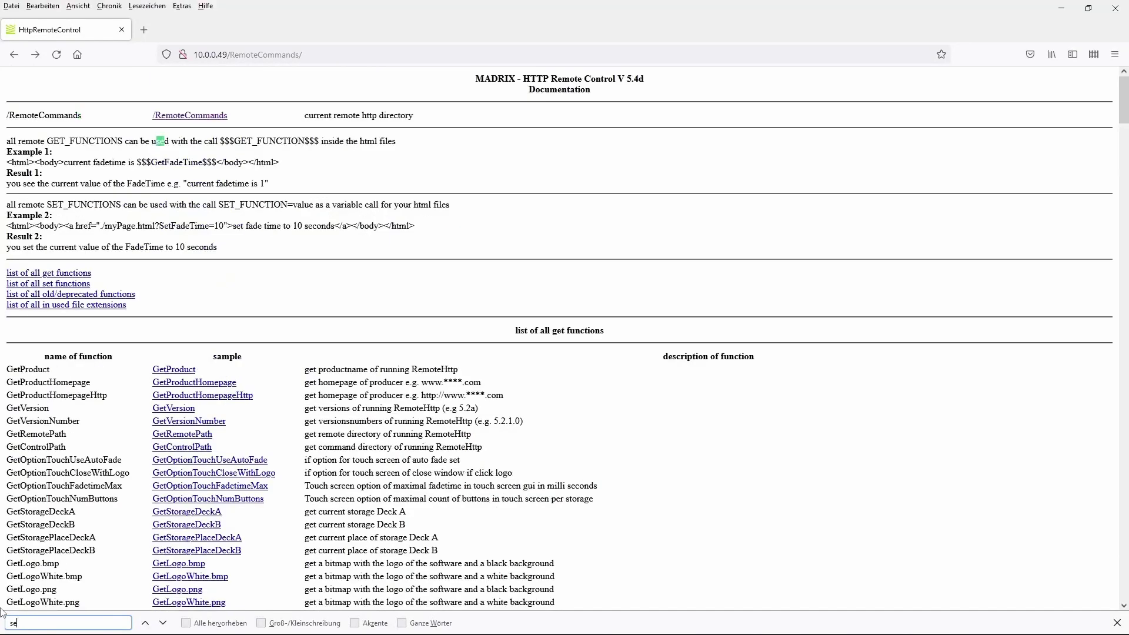
Search the browser's remote command list for setM, open the SetMaster=160 sample and copy /RemoteCommands/SetMaster= from its address
text(t)
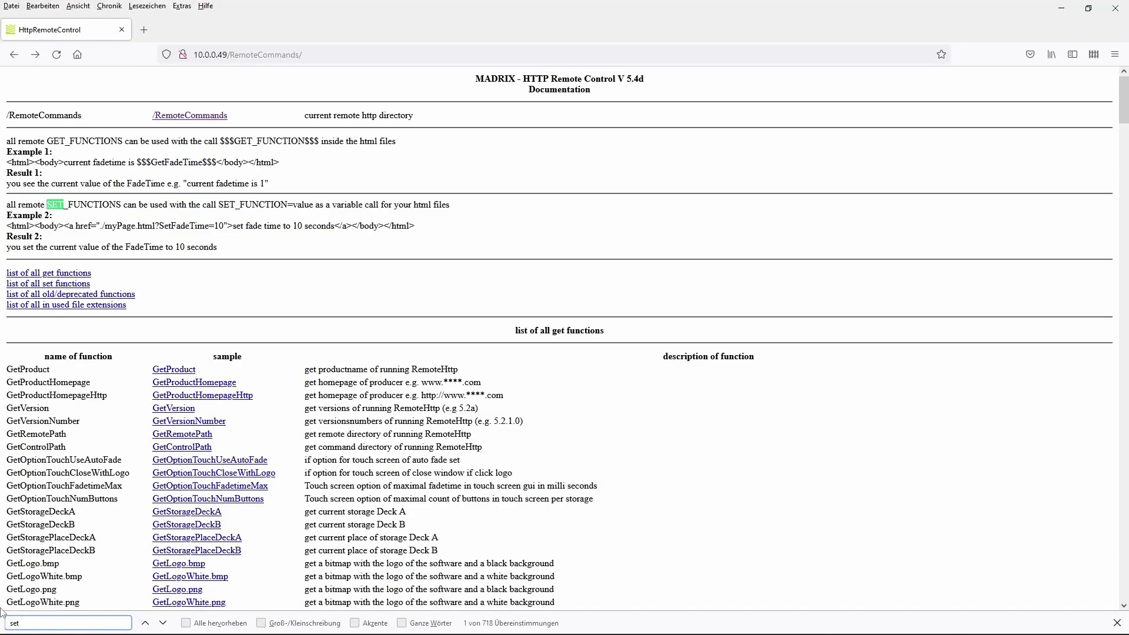
text(M)
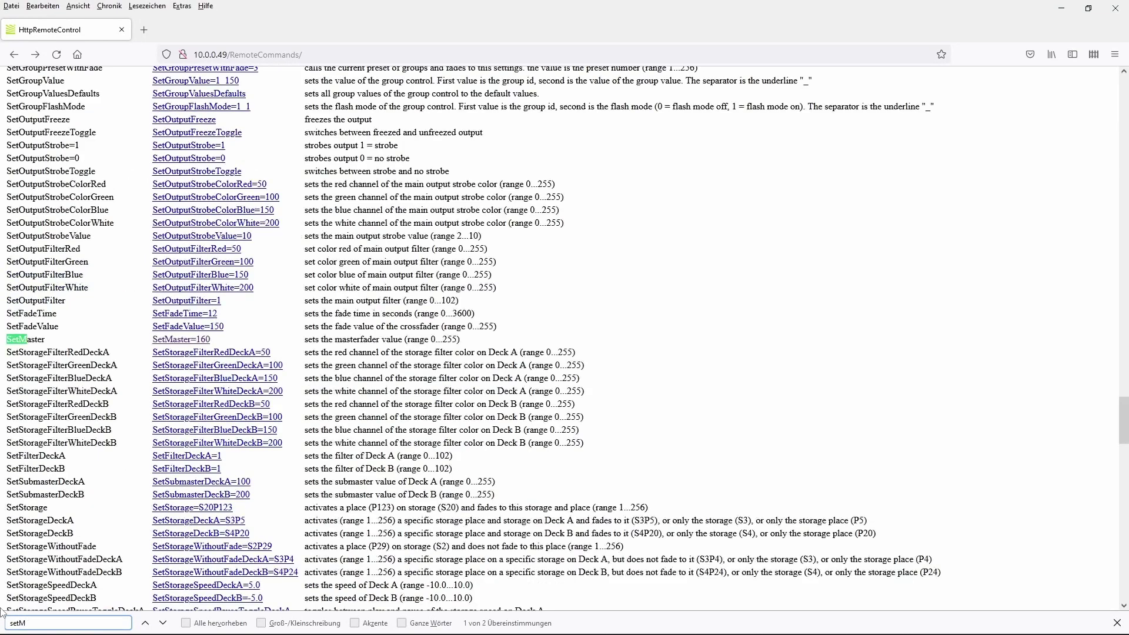
click(186, 344)
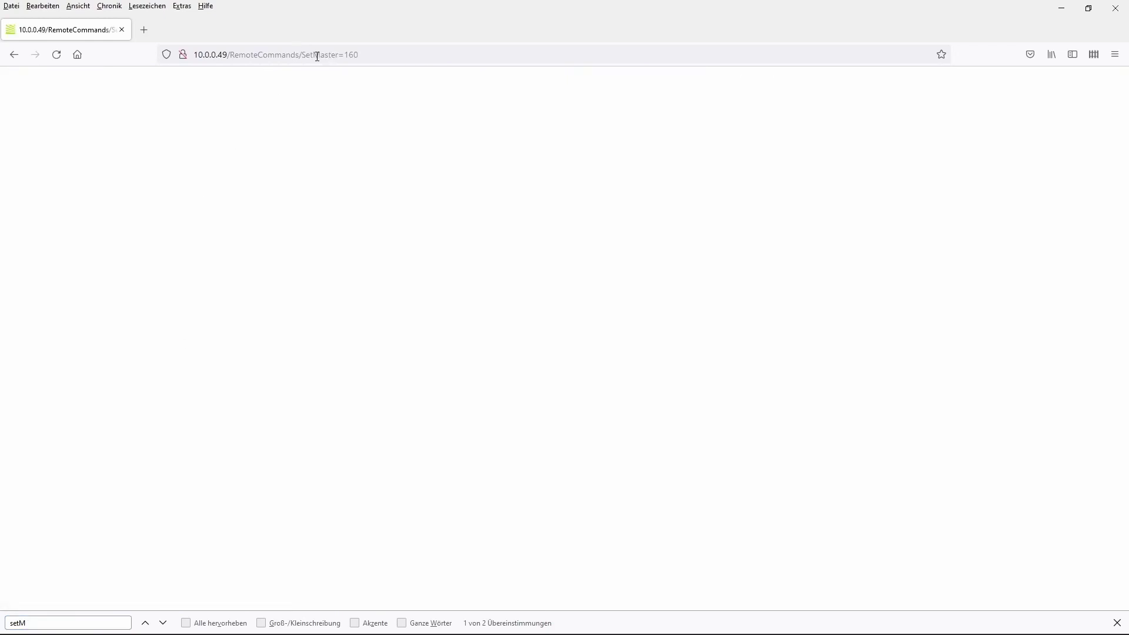
drag(344, 56, 229, 55)
key(ctrl+c)
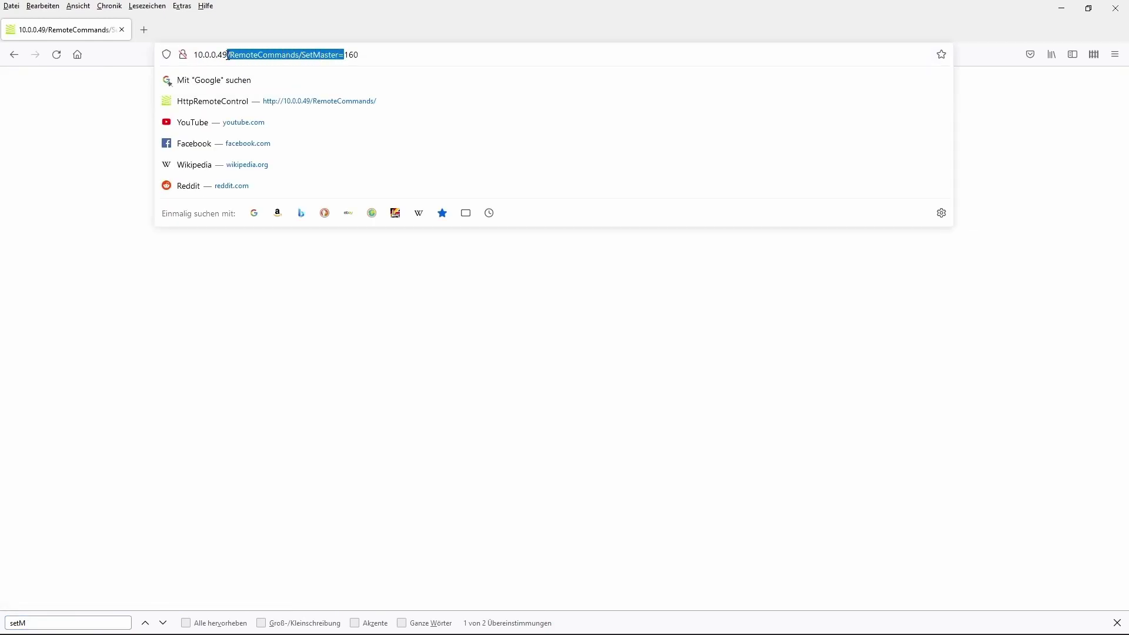
Switch back to HS Expert and complete Master's first text block as GET /RemoteCommands/SetMaster=
key(alt+Tab)
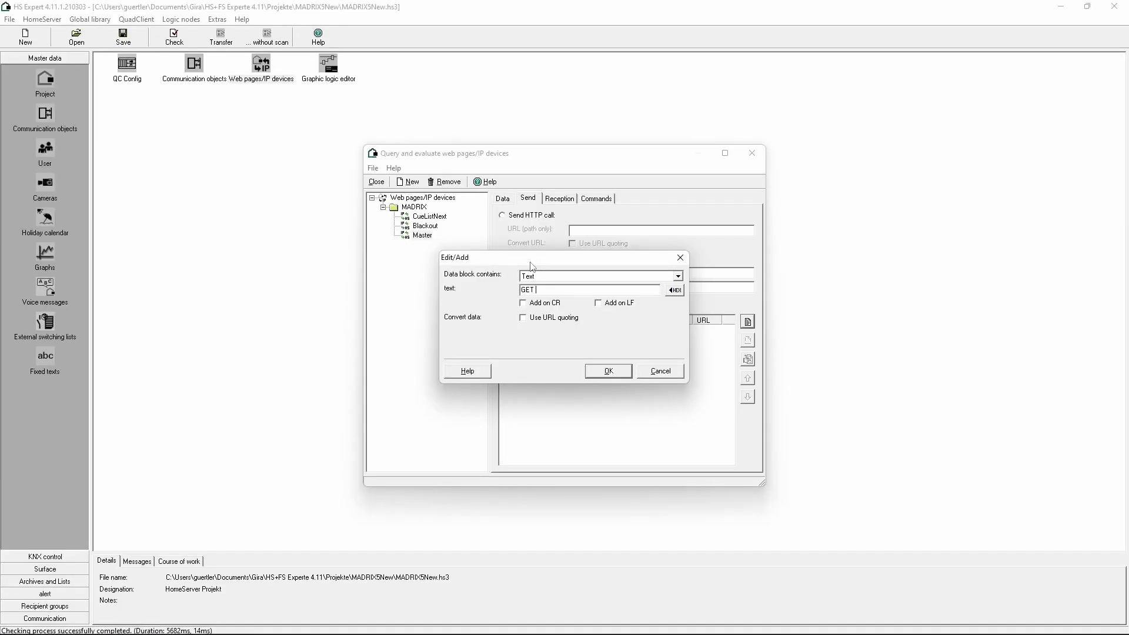
key(ctrl+v)
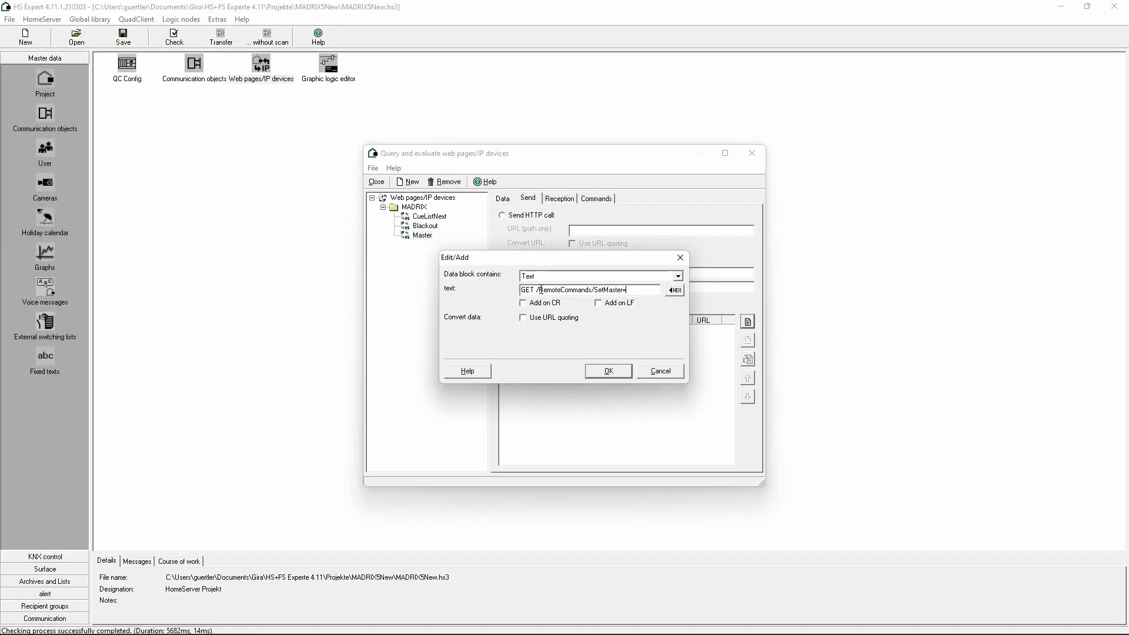
click(608, 371)
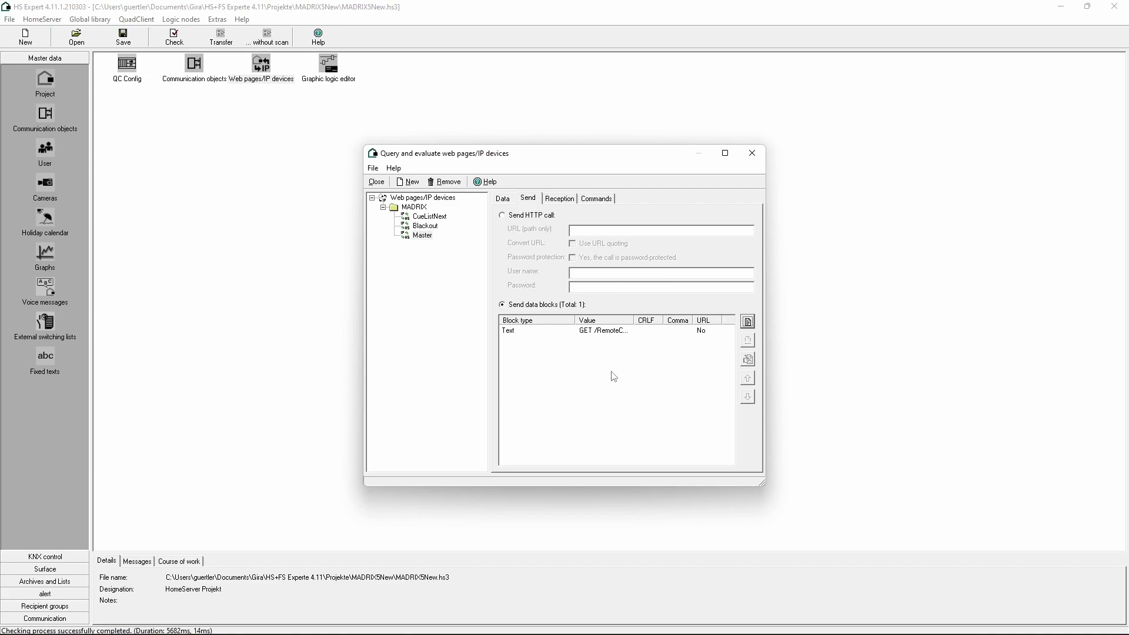
Add a data block to the Master device that sends the communication object Master, 1/1/3 as plain text with 0 decimal places
click(747, 322)
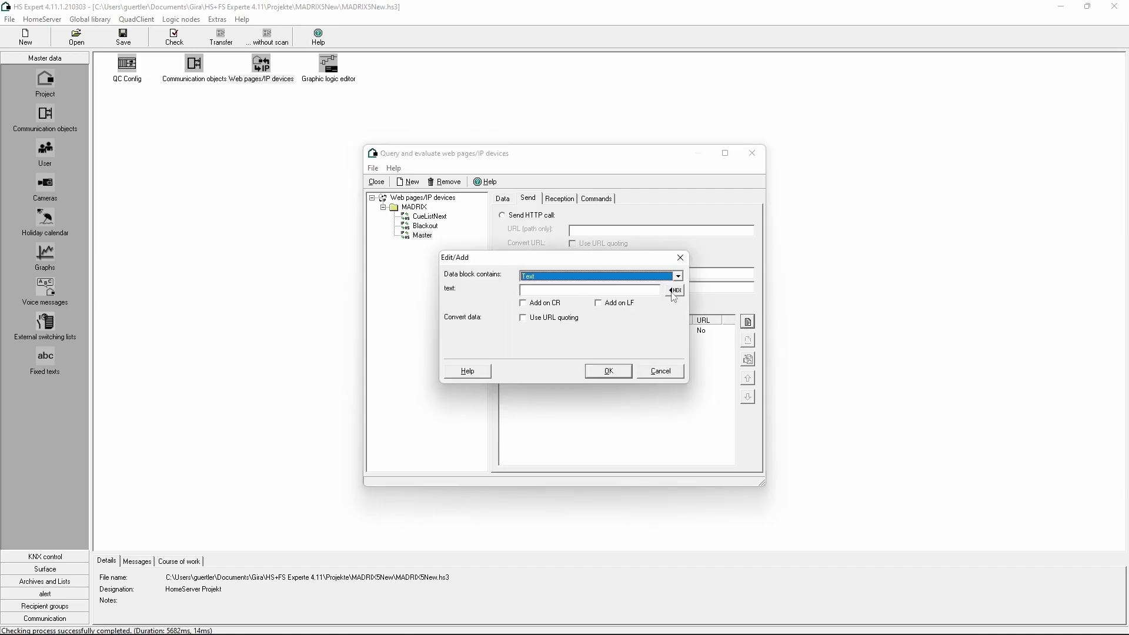
click(678, 278)
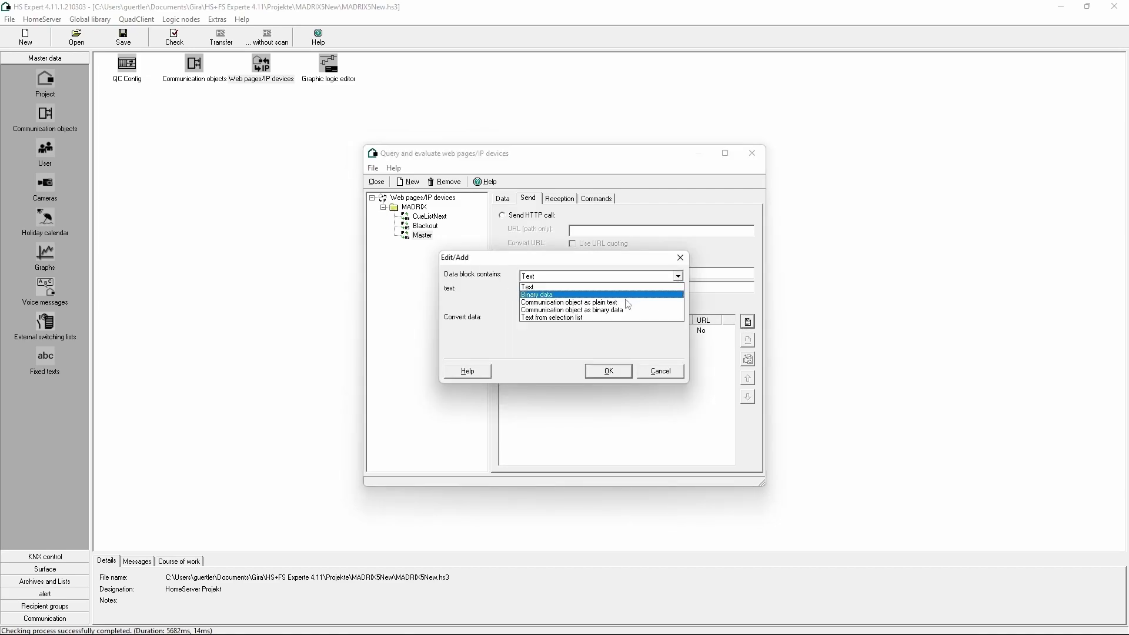
click(624, 302)
click(677, 290)
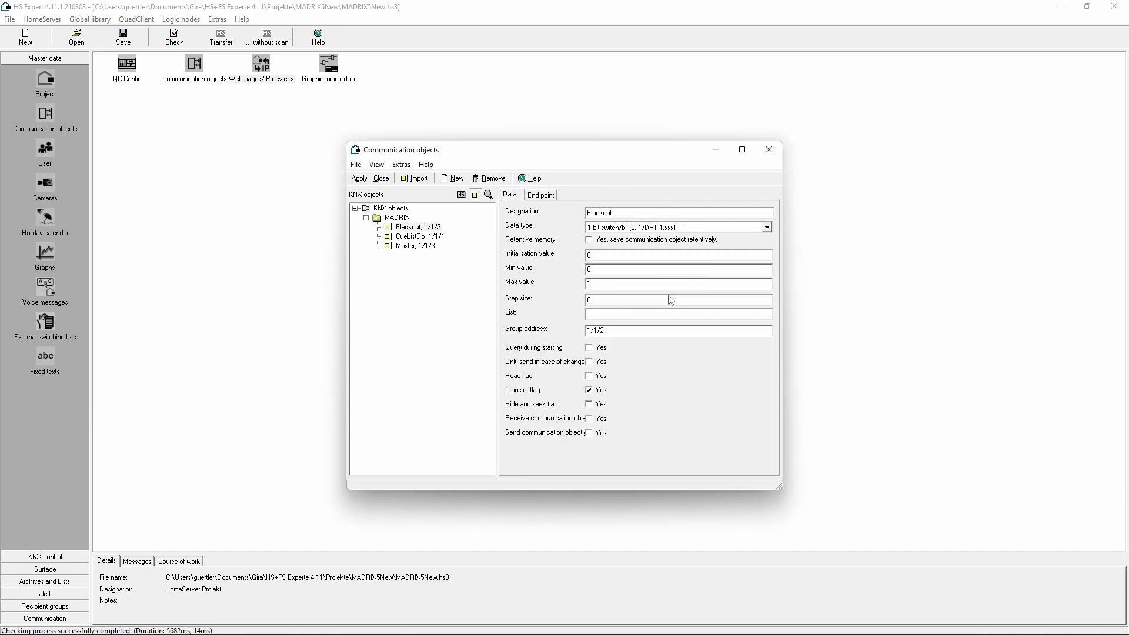
click(417, 246)
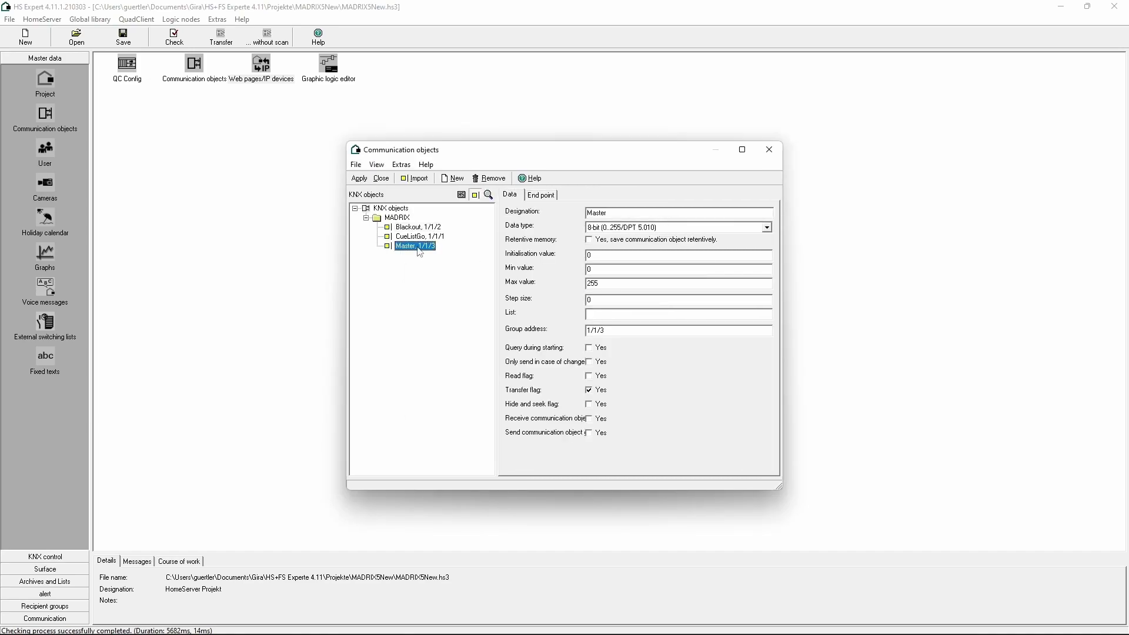
double_click(416, 246)
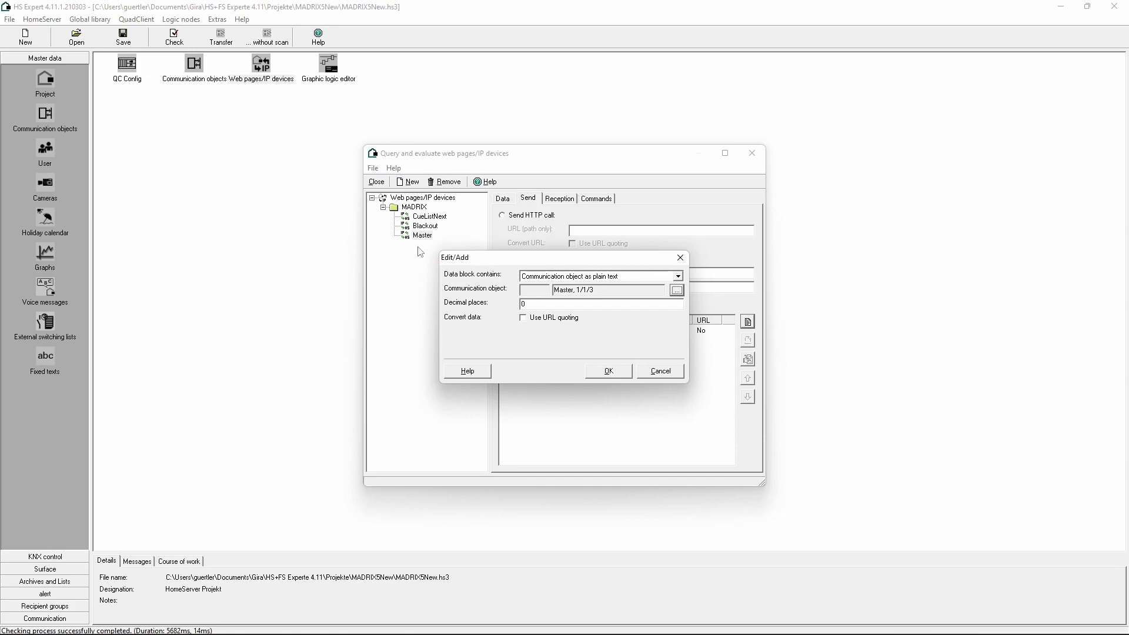
click(646, 376)
Add a text data block HTTP/1.1 to the Master device with CR and LF appended
click(747, 323)
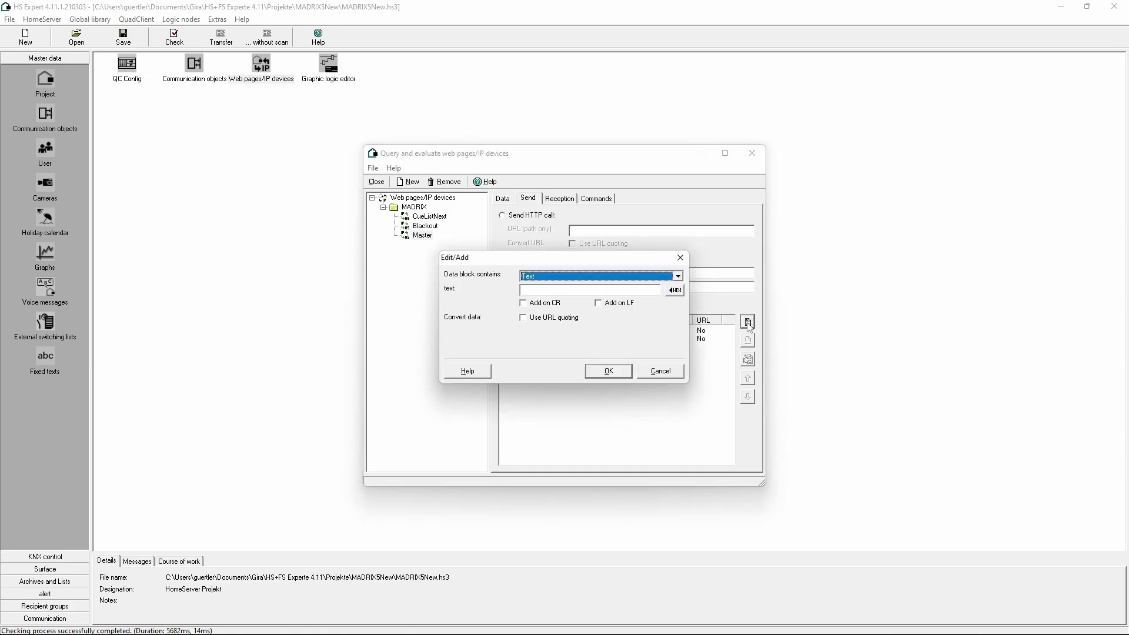
click(592, 288)
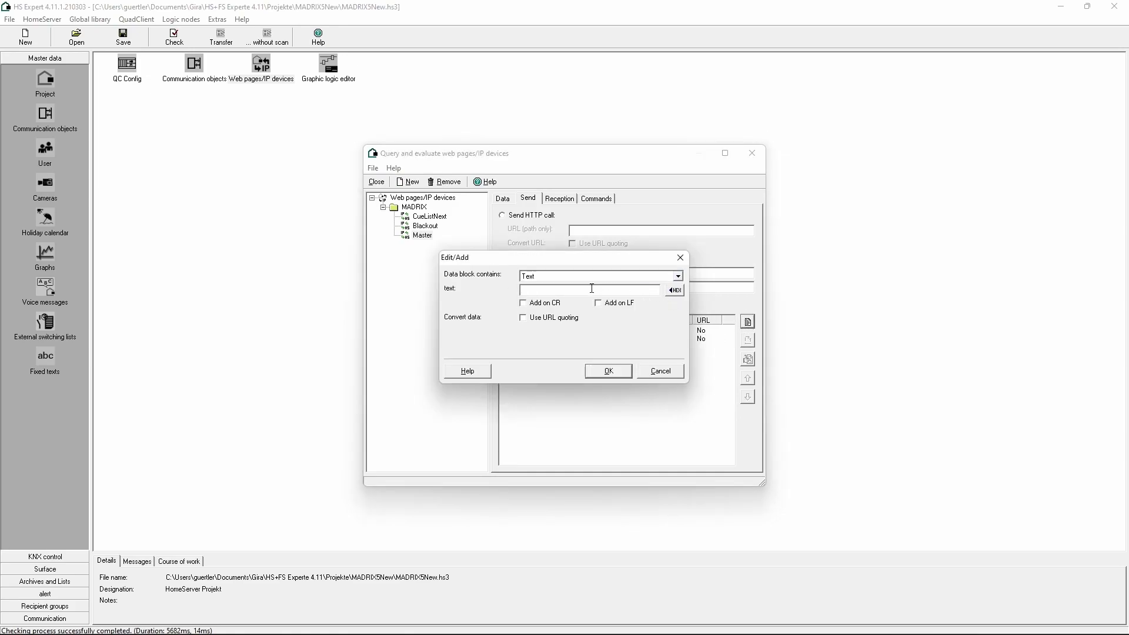
text(HTTP/1.1)
click(531, 302)
click(605, 305)
click(609, 371)
Add a text data block Host: to the Master device with CR and LF appended
click(748, 321)
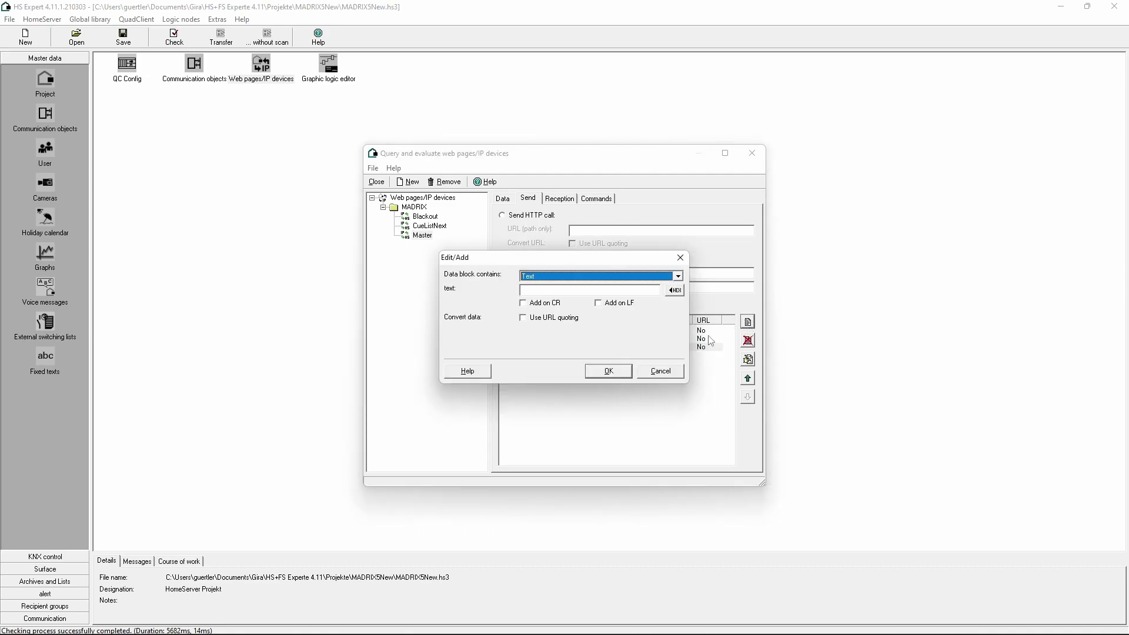
click(623, 290)
text(Host:)
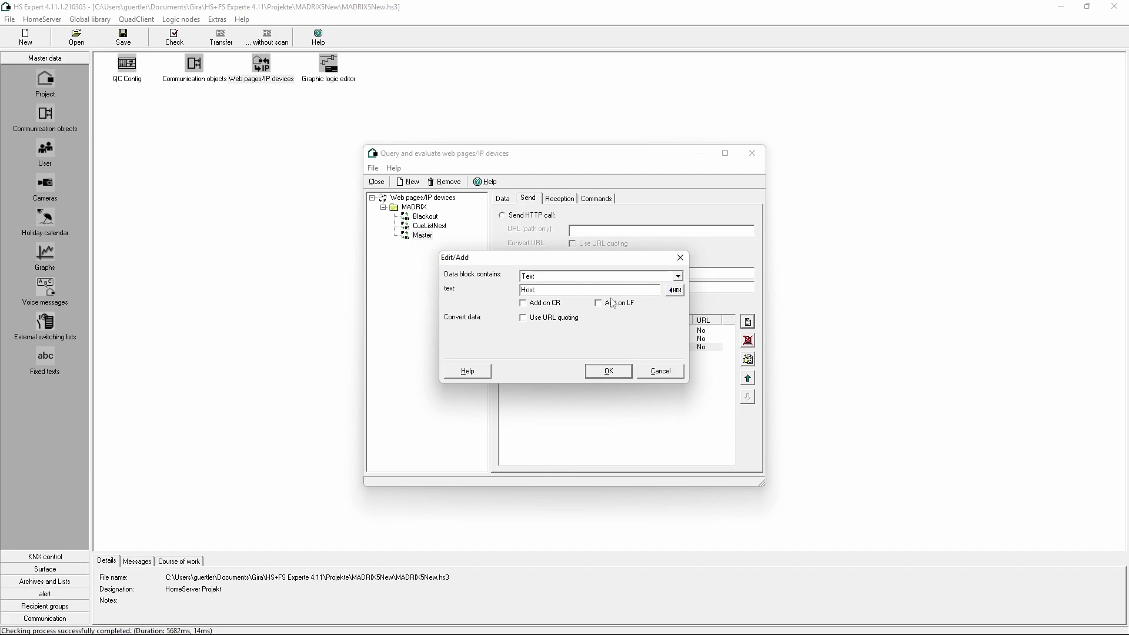
click(560, 303)
click(609, 304)
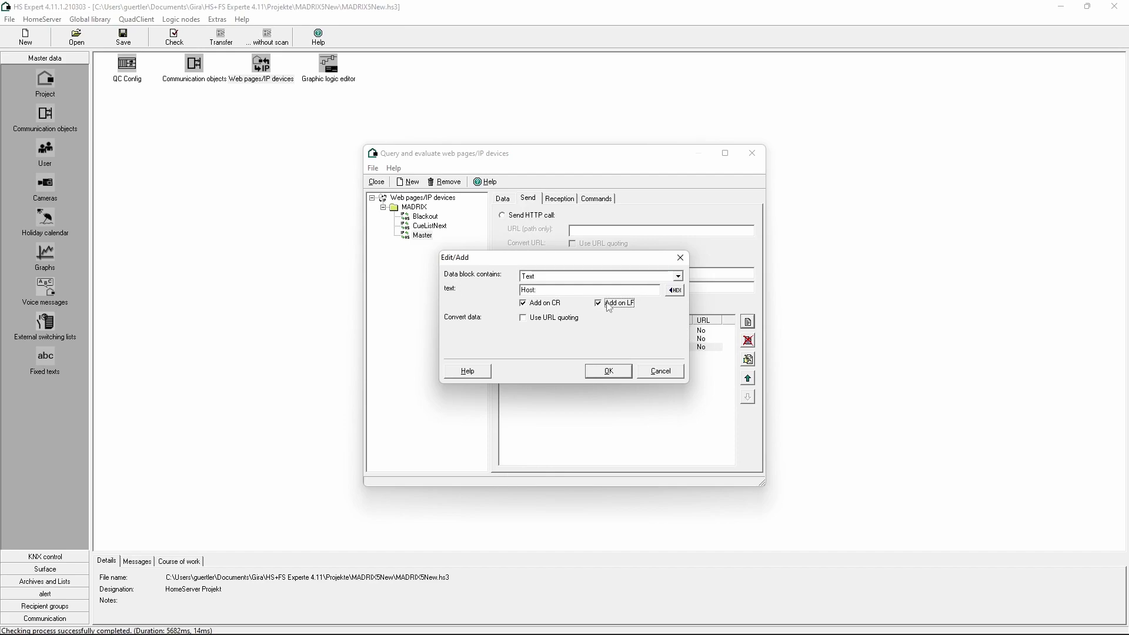
click(617, 372)
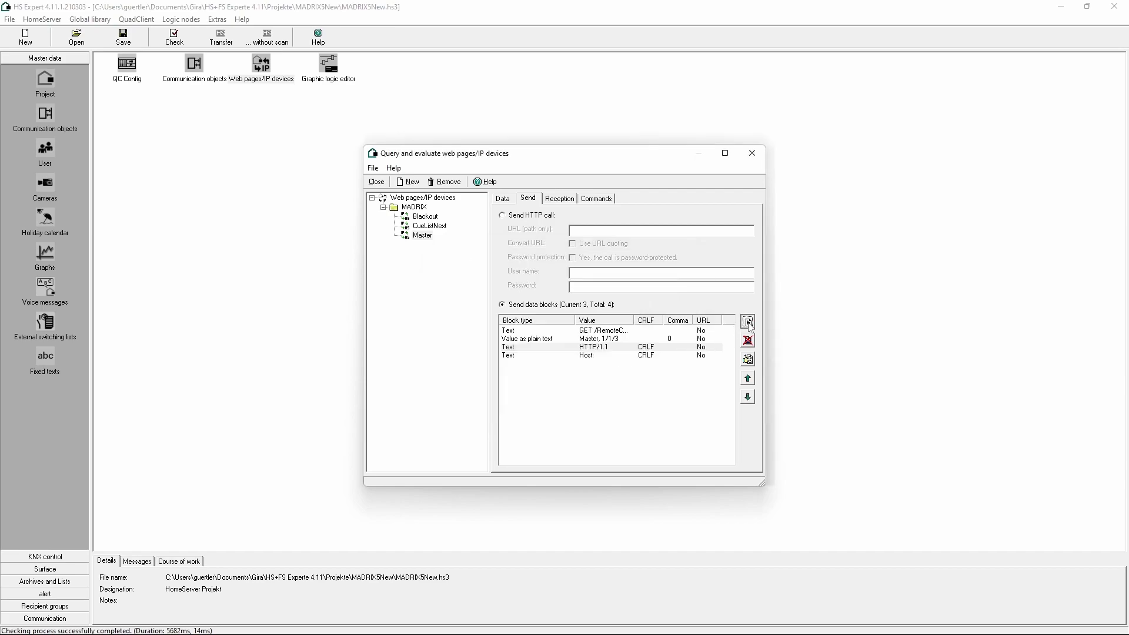
Add an empty text data block with CR and LF to the Master device and close the IP devices window
click(747, 322)
click(551, 304)
click(609, 305)
click(615, 374)
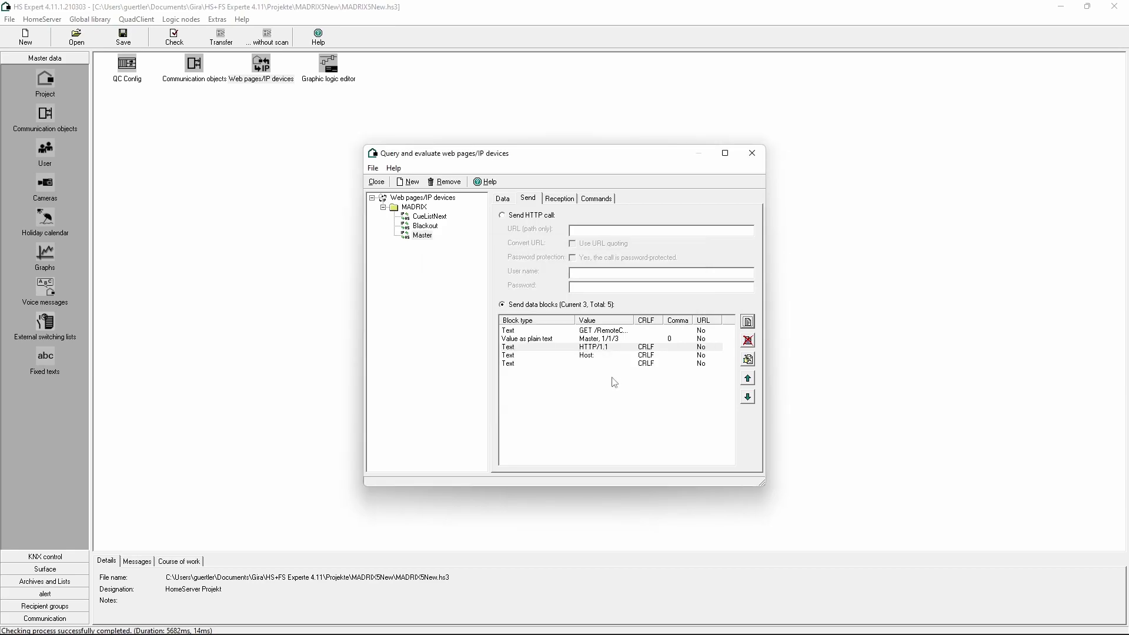
click(376, 182)
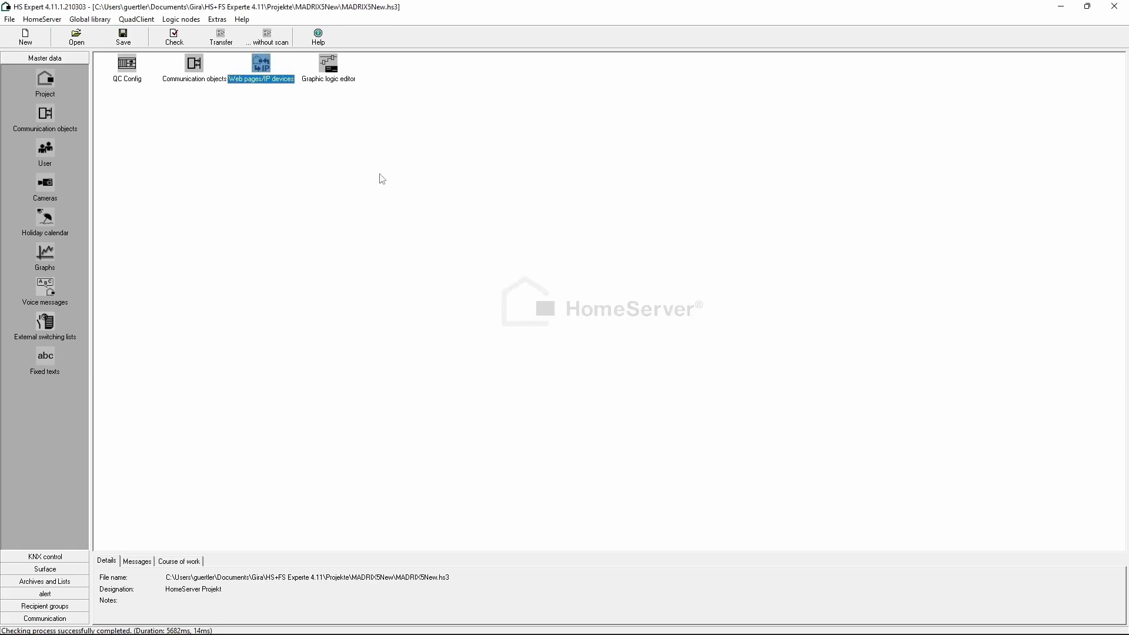
Open the Graphic logic editor and create a worksheet named MADRIX with sheet size Very large
click(328, 68)
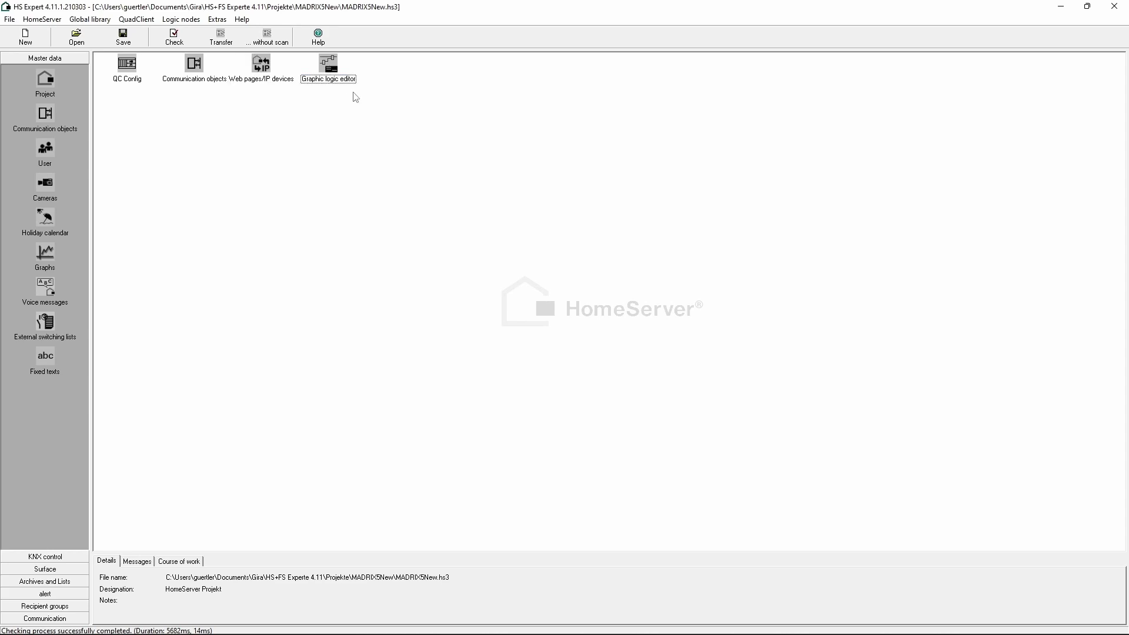
double_click(331, 68)
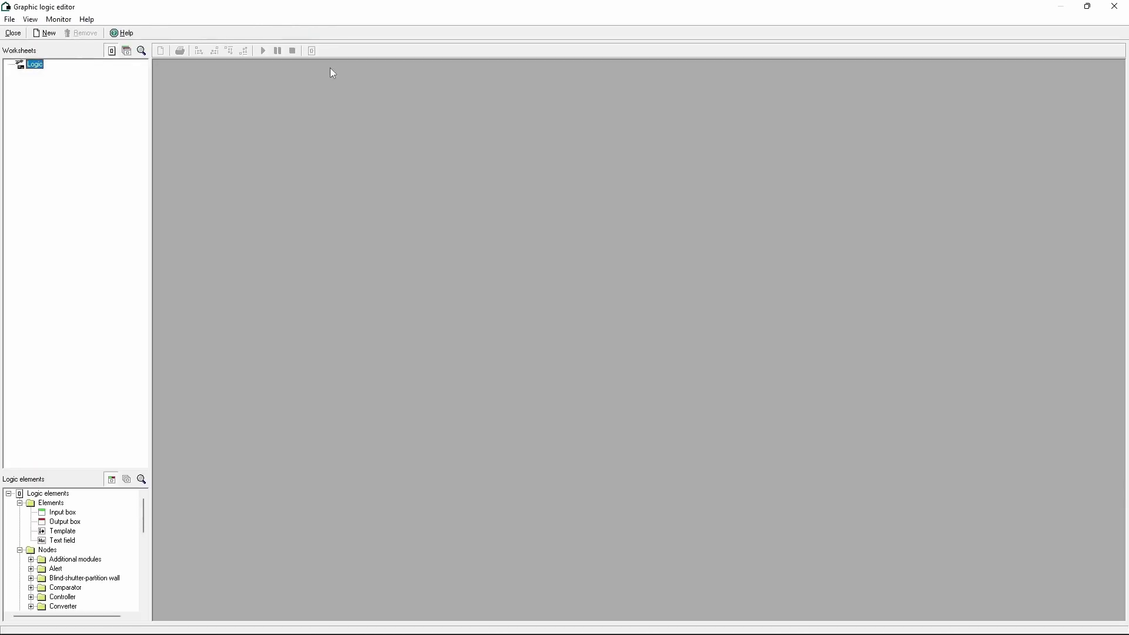
click(45, 33)
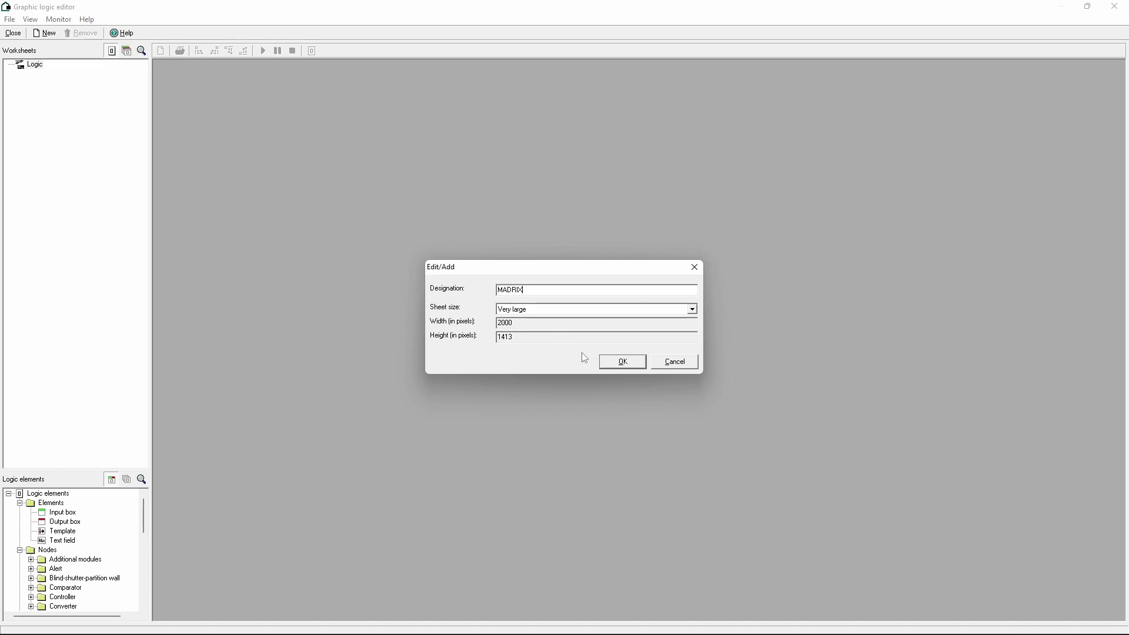
click(606, 363)
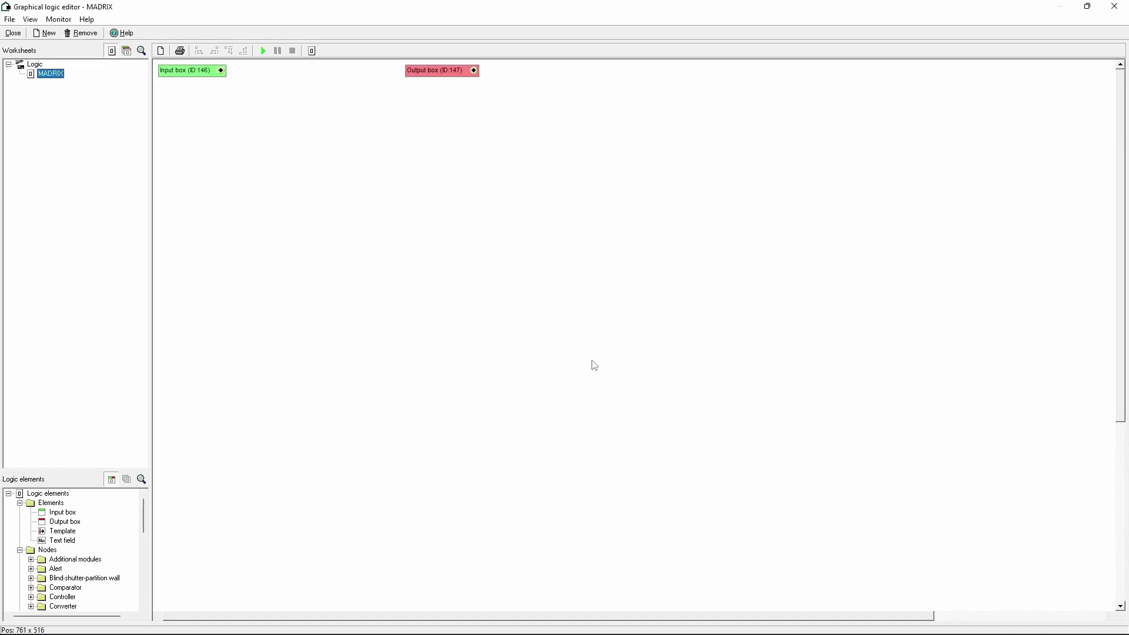
Add the communication objects CueListGo, Blackout and Master to the MADRIX worksheet's input box
double_click(222, 72)
double_click(417, 236)
double_click(222, 73)
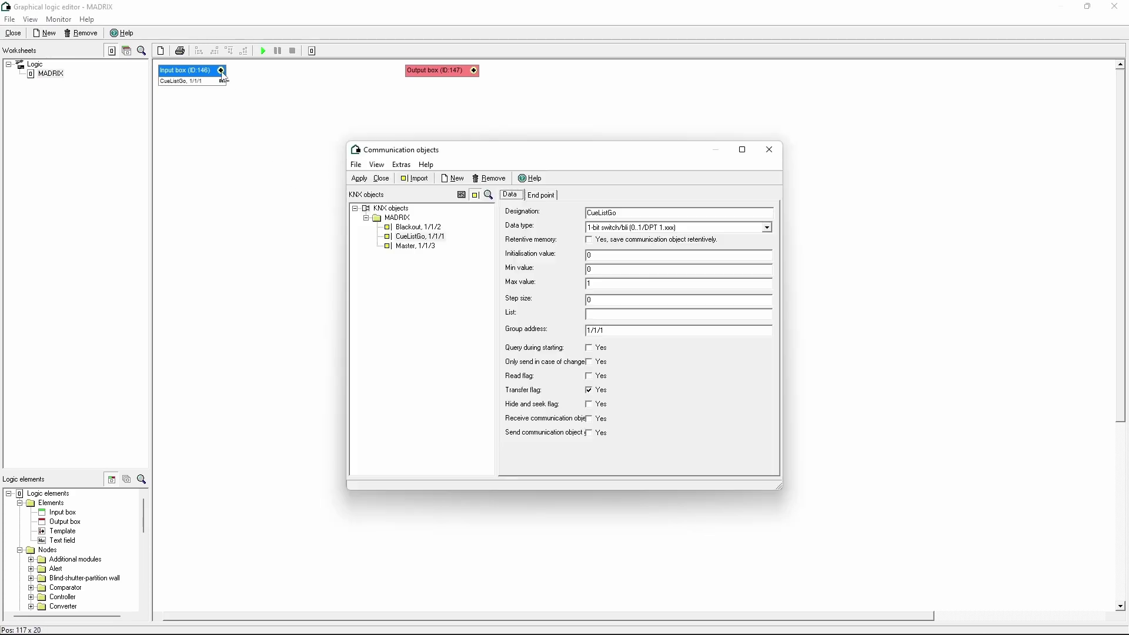
double_click(411, 229)
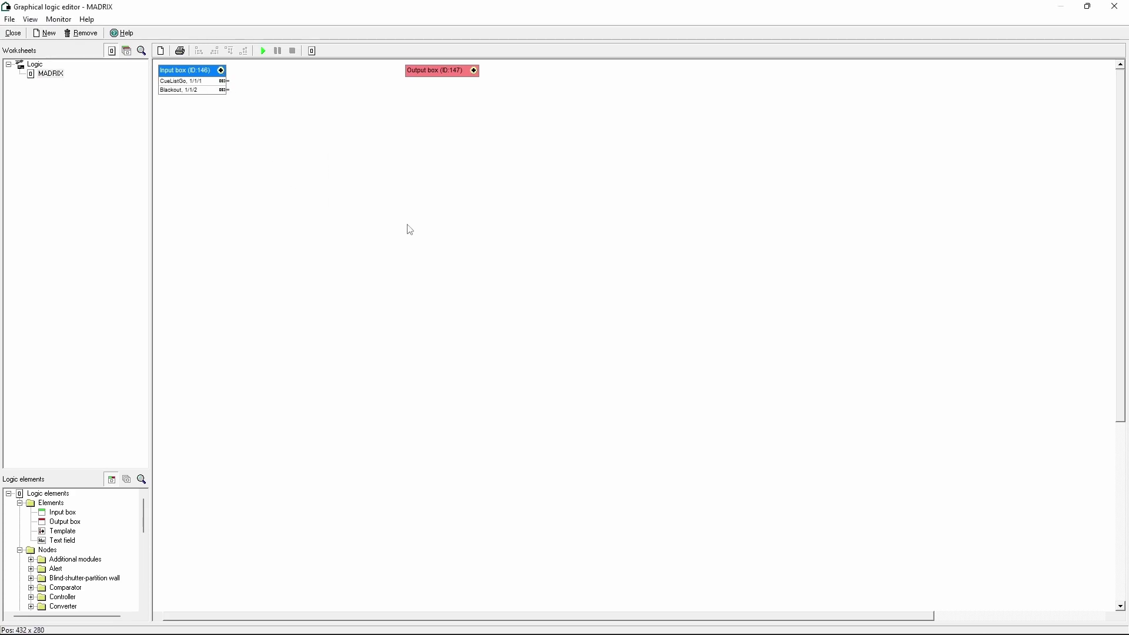
double_click(226, 75)
double_click(418, 247)
Start an output named CueListGo in the output box with a Send IP/KNX telegram/Web page/Evaluate IP device command in Evaluate web page/IP device mode
double_click(474, 70)
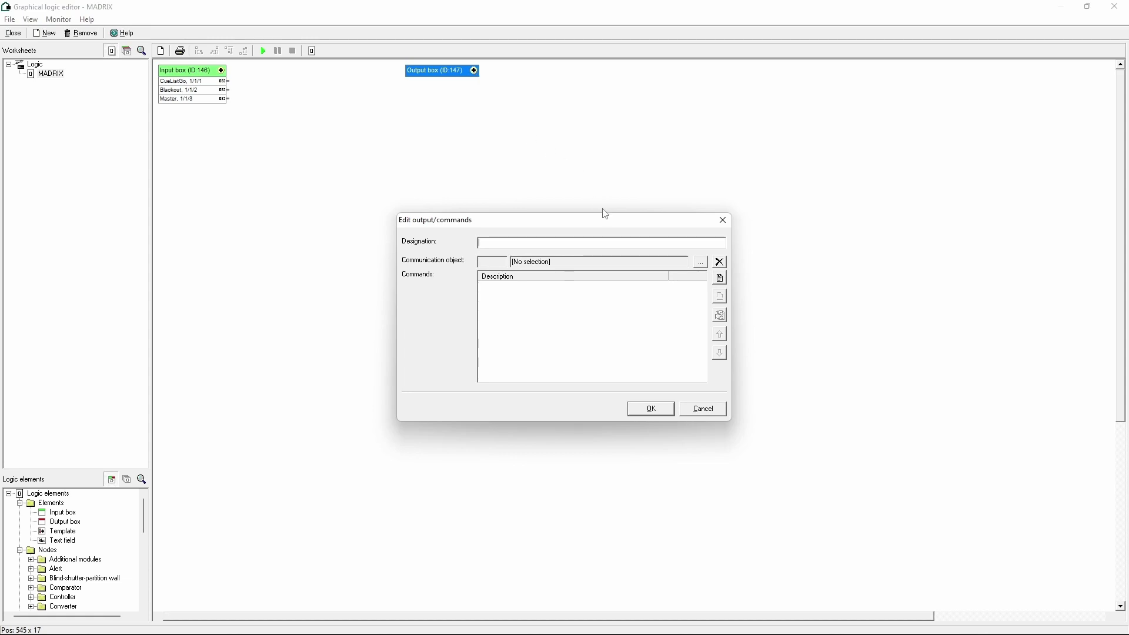
text(CueListGo)
click(720, 278)
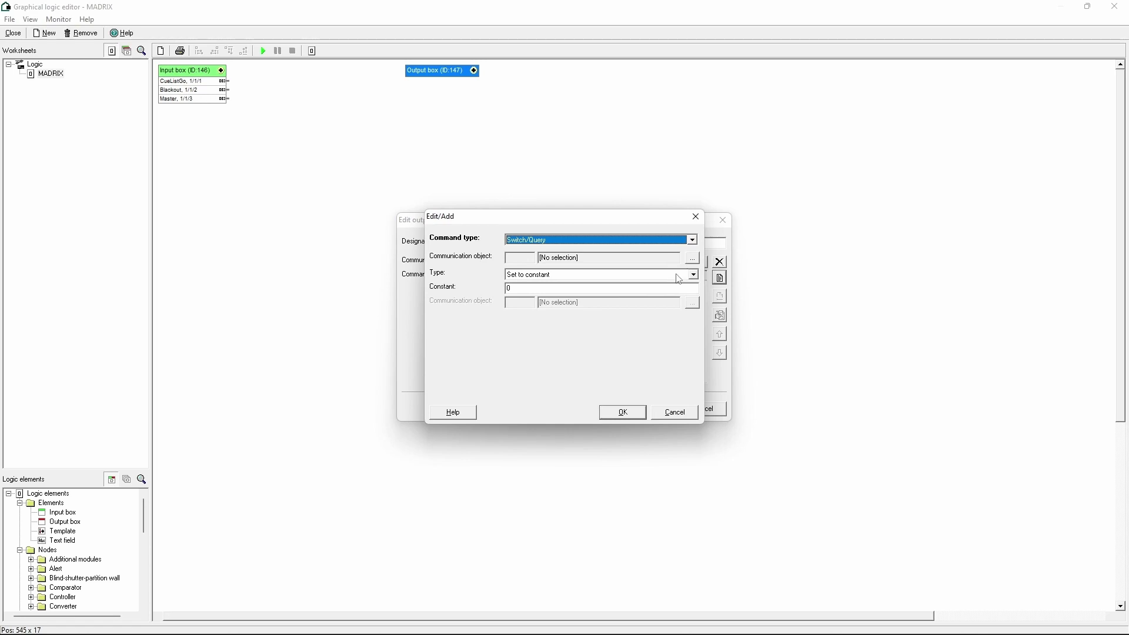
click(666, 243)
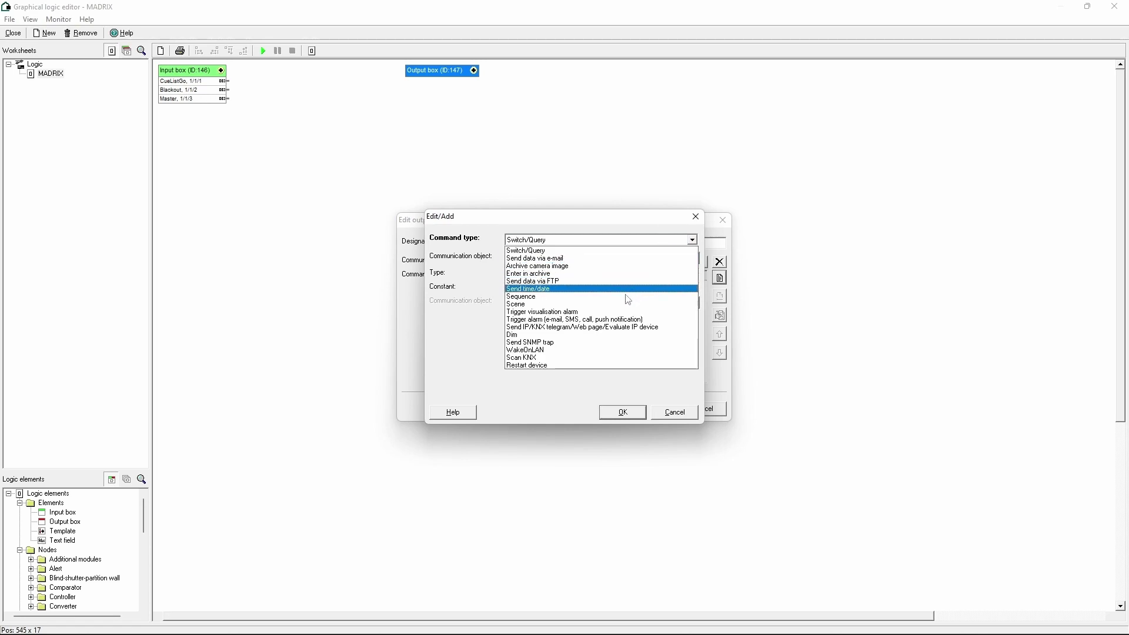
click(611, 327)
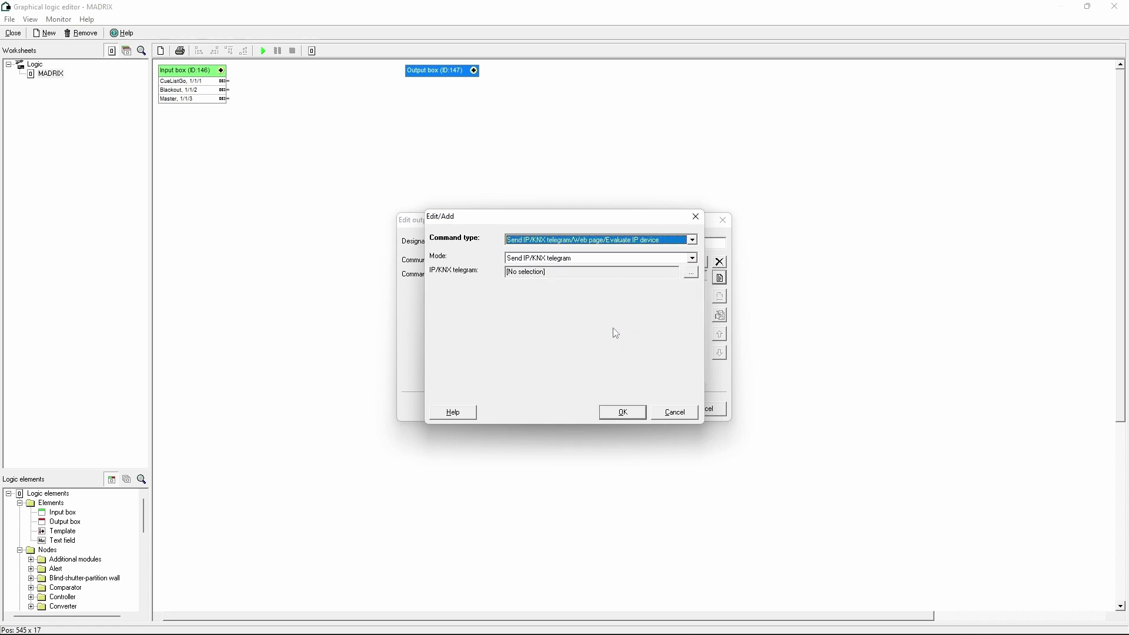
click(643, 260)
click(632, 284)
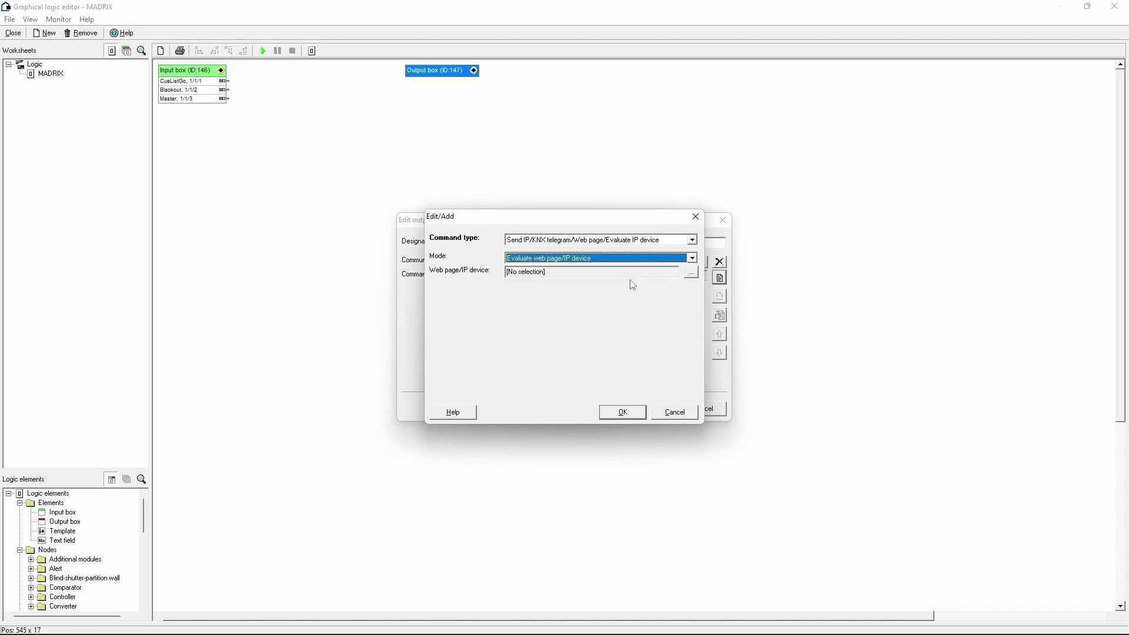
Assign the IP device CueListNext to the output's command and confirm the CueListGo output
click(691, 274)
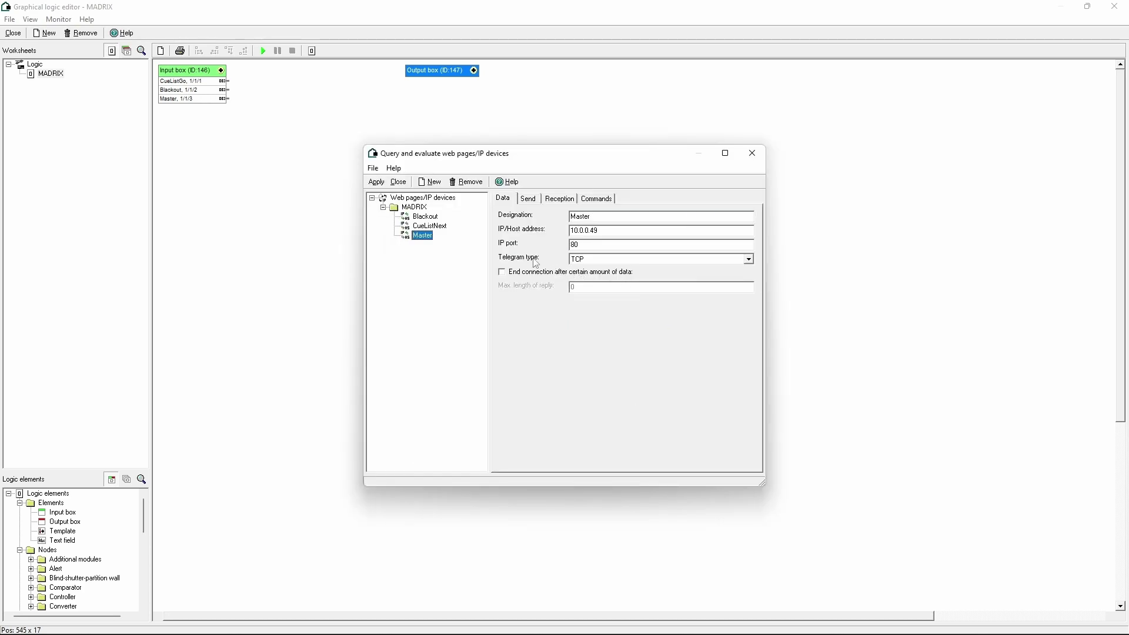
click(436, 227)
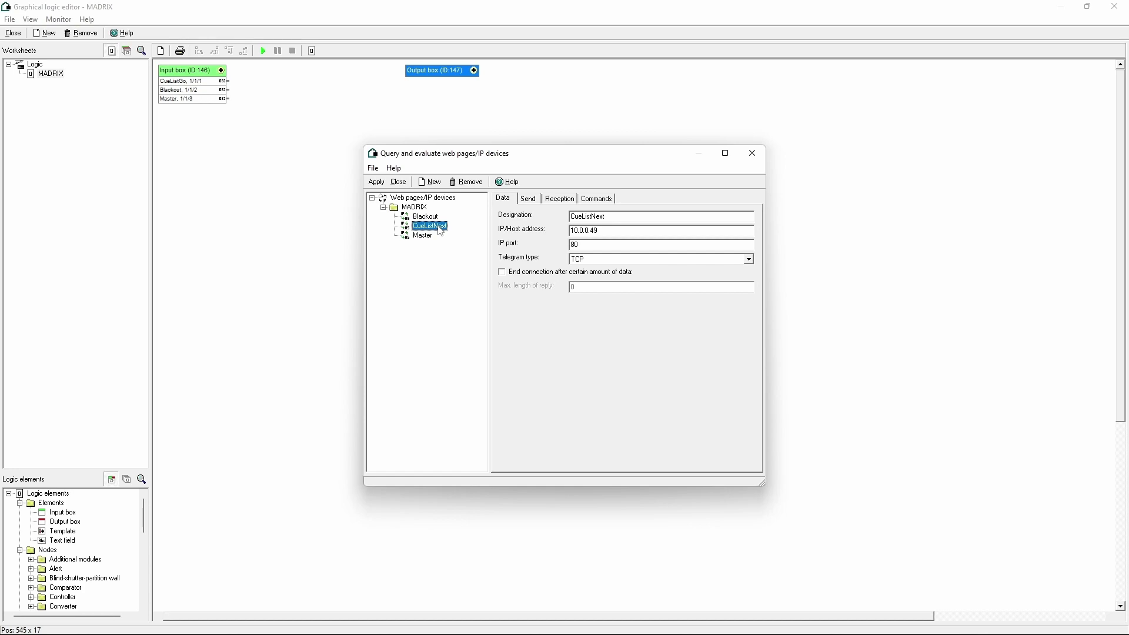
double_click(441, 230)
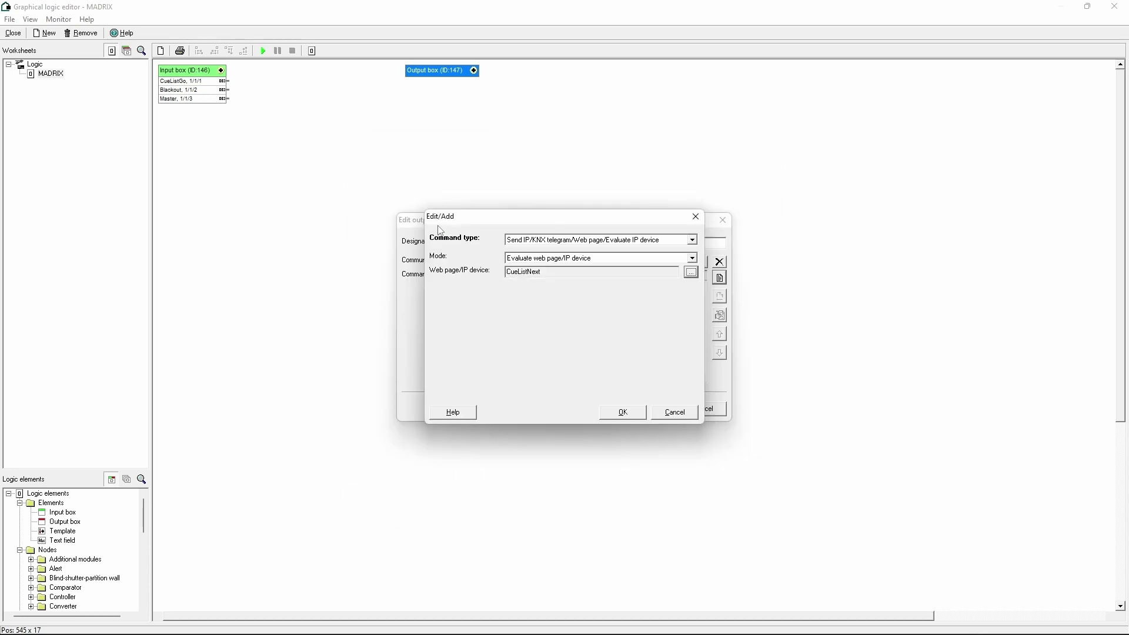
click(632, 414)
click(655, 412)
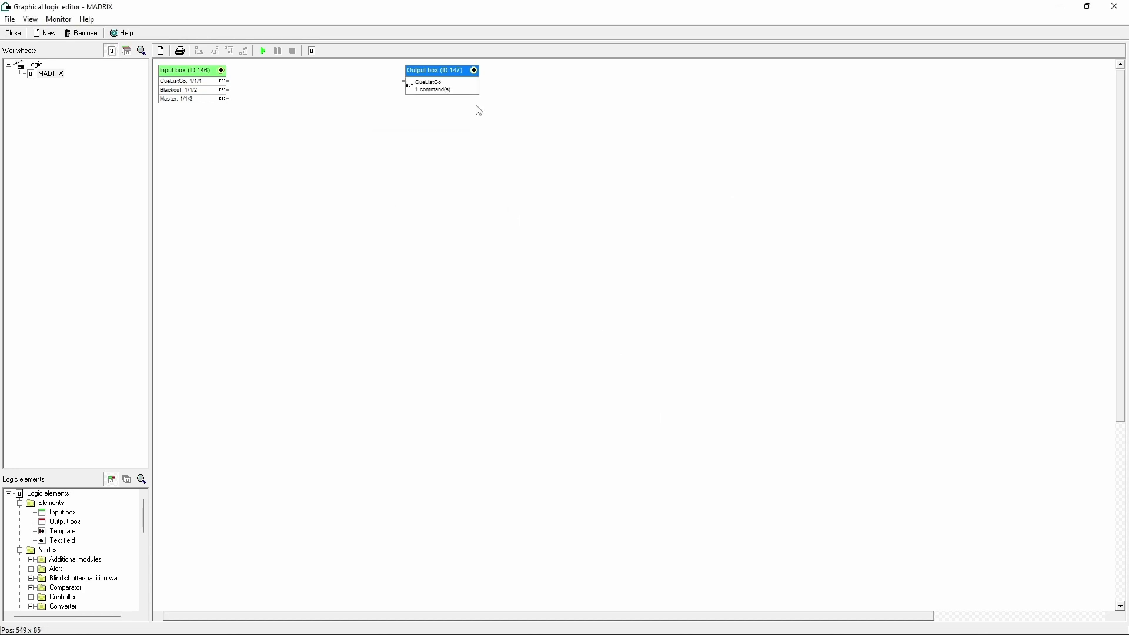
Start an output named Blackout in the output box with a Send IP/KNX telegram/Web page/Evaluate IP device command in Evaluate web page/IP device mode
click(475, 70)
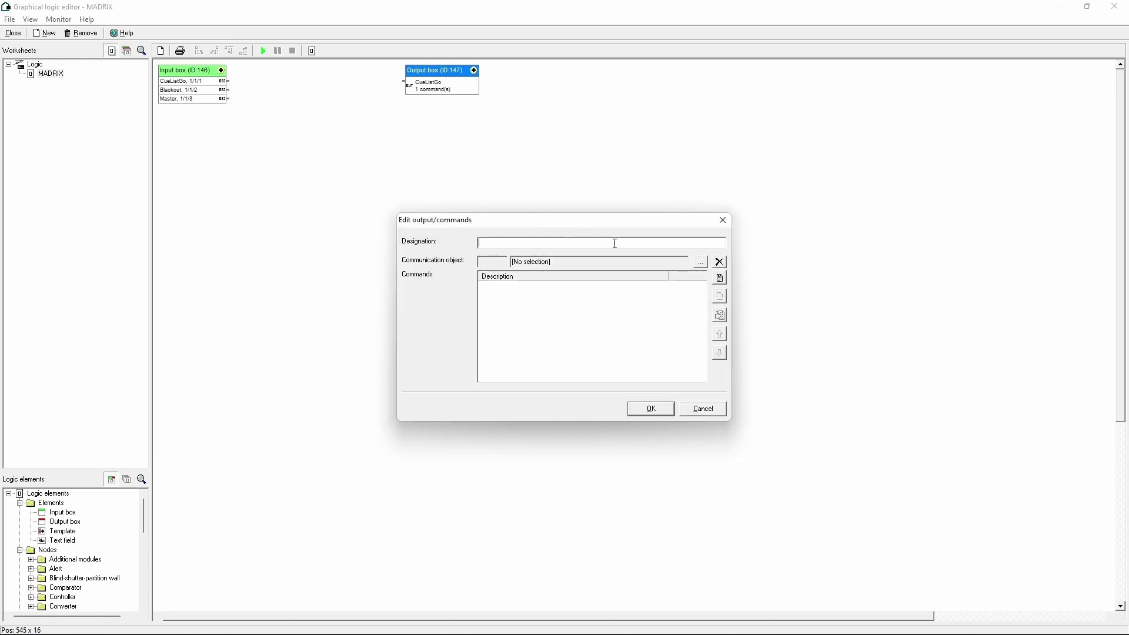
text(Blackout)
click(720, 279)
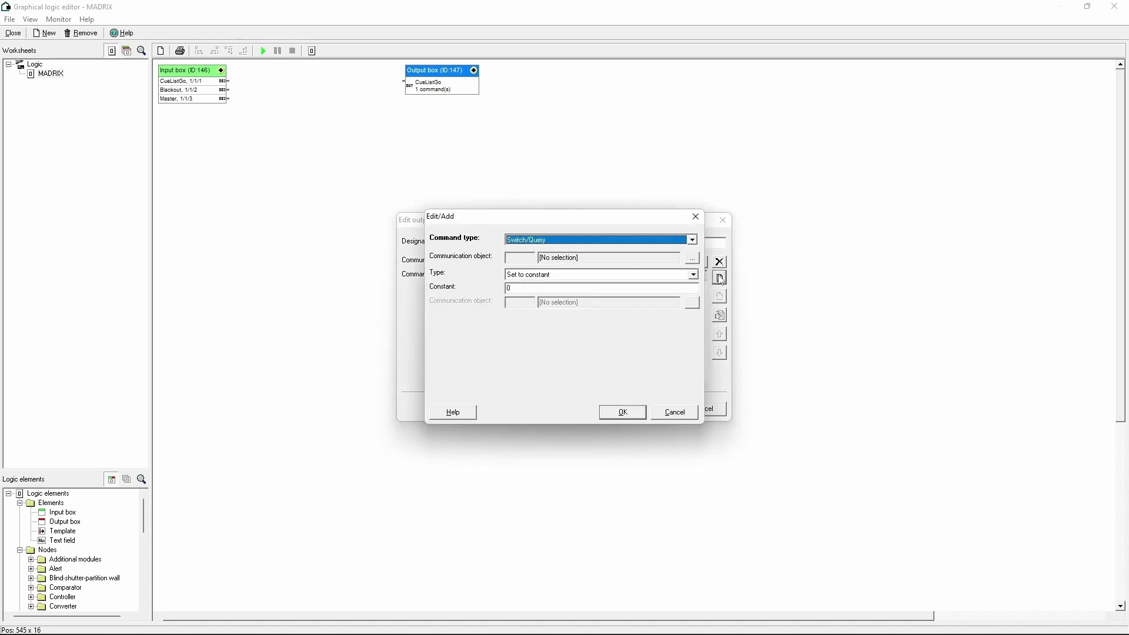
click(693, 240)
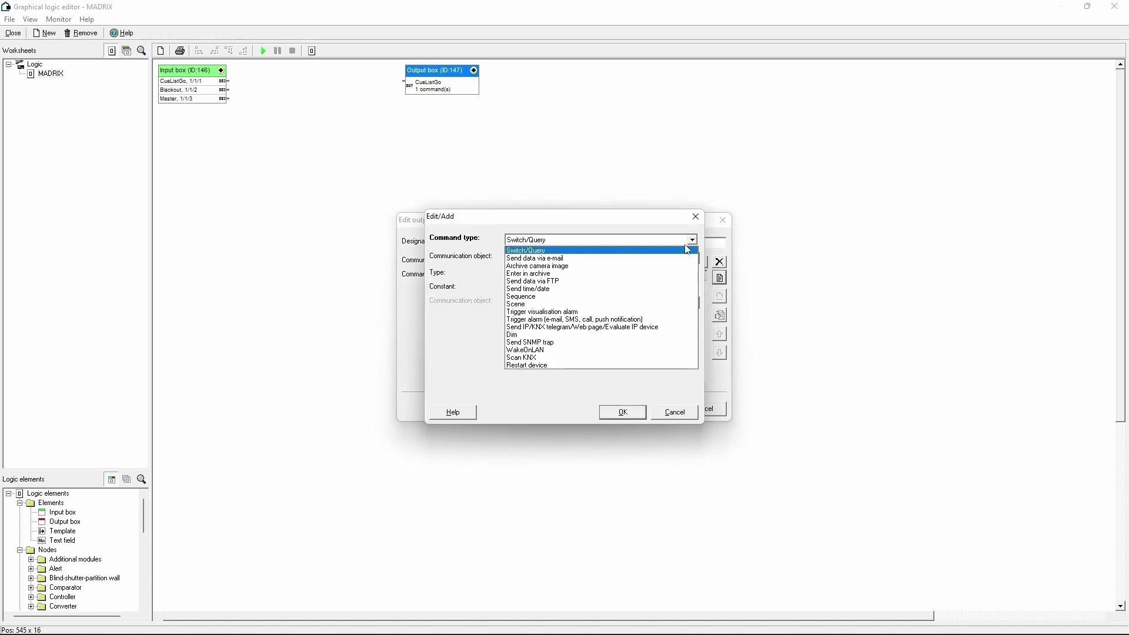
click(644, 332)
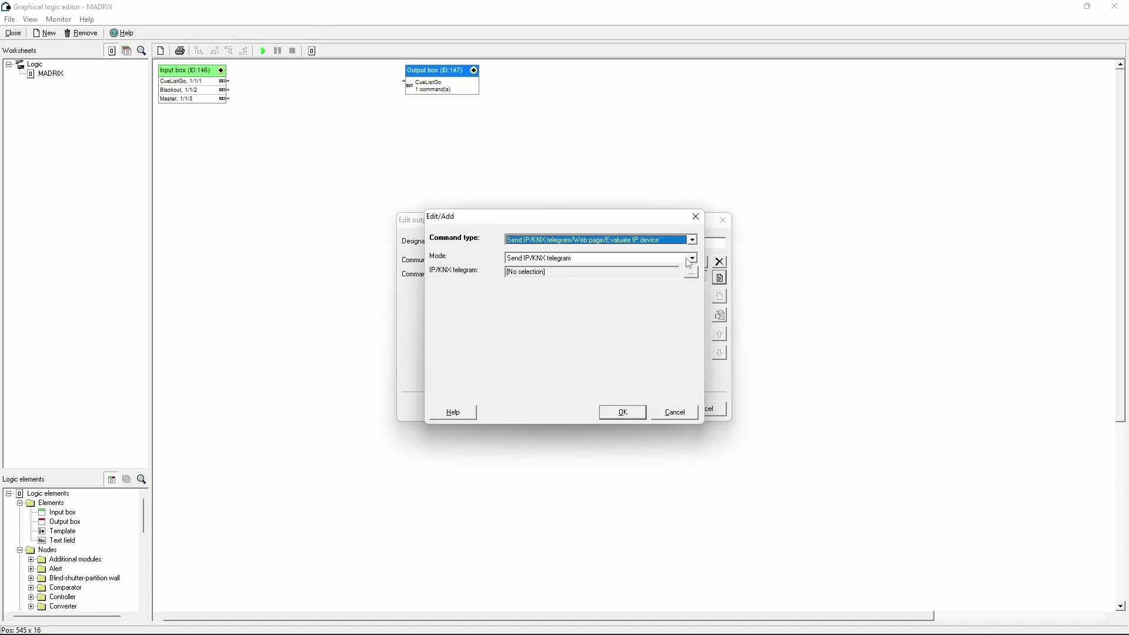
click(692, 259)
click(667, 276)
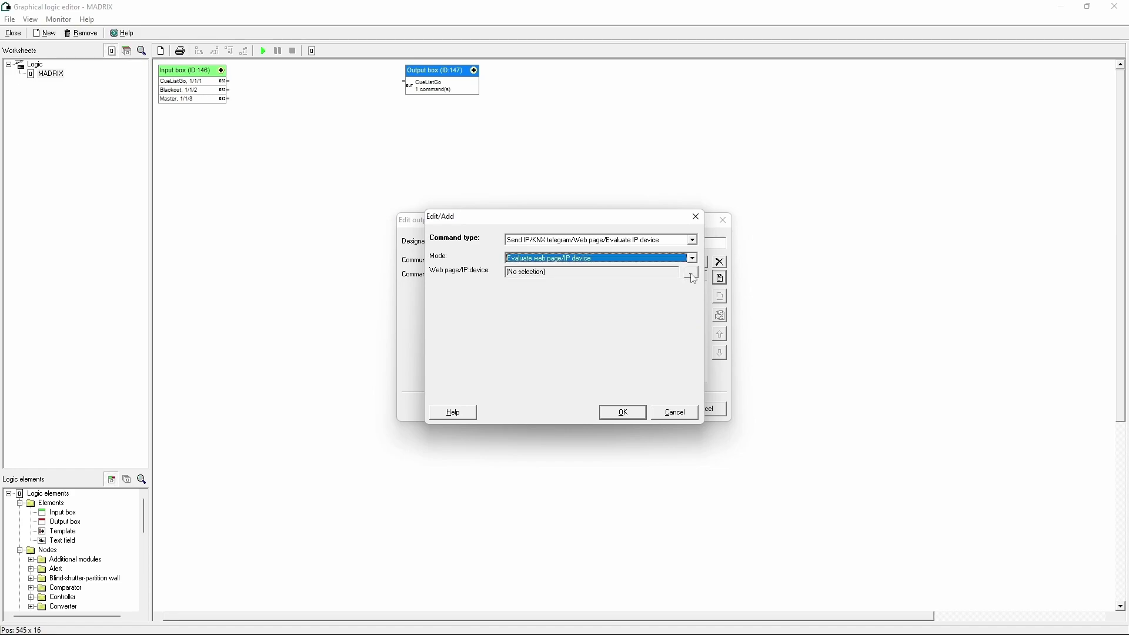
Assign the IP device Blackout to the output's command and confirm the Blackout output
click(691, 274)
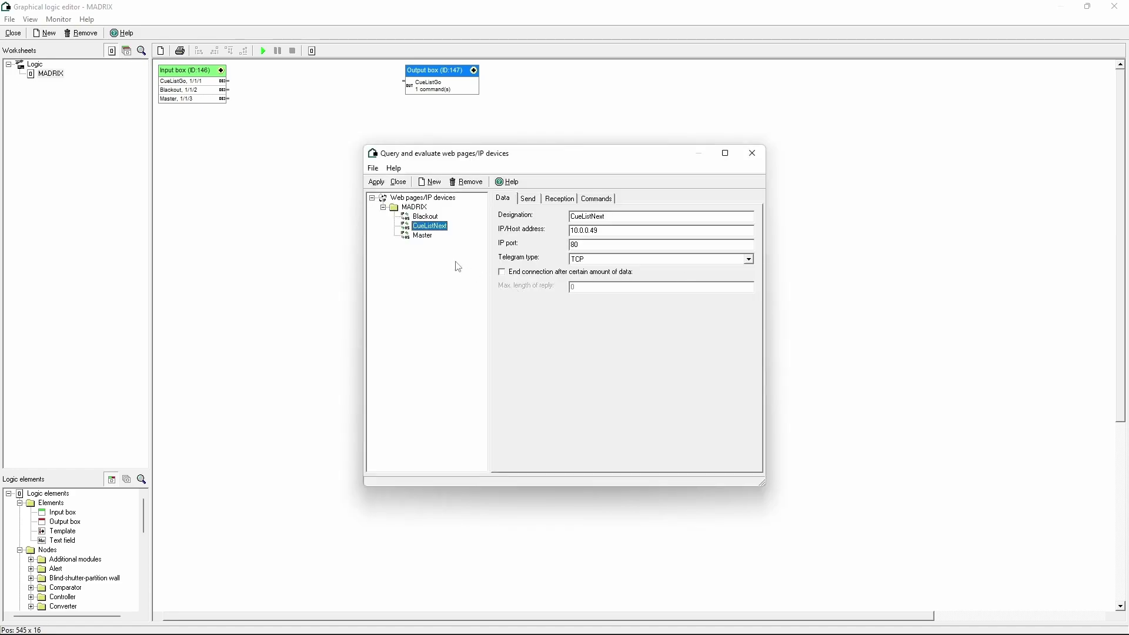
click(428, 219)
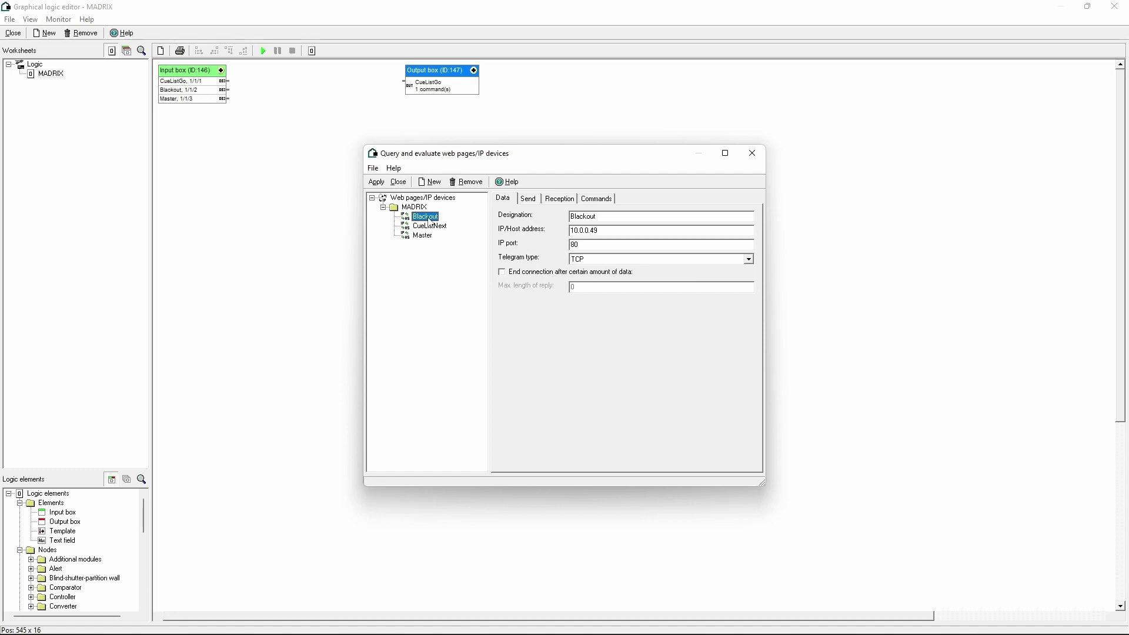
double_click(430, 221)
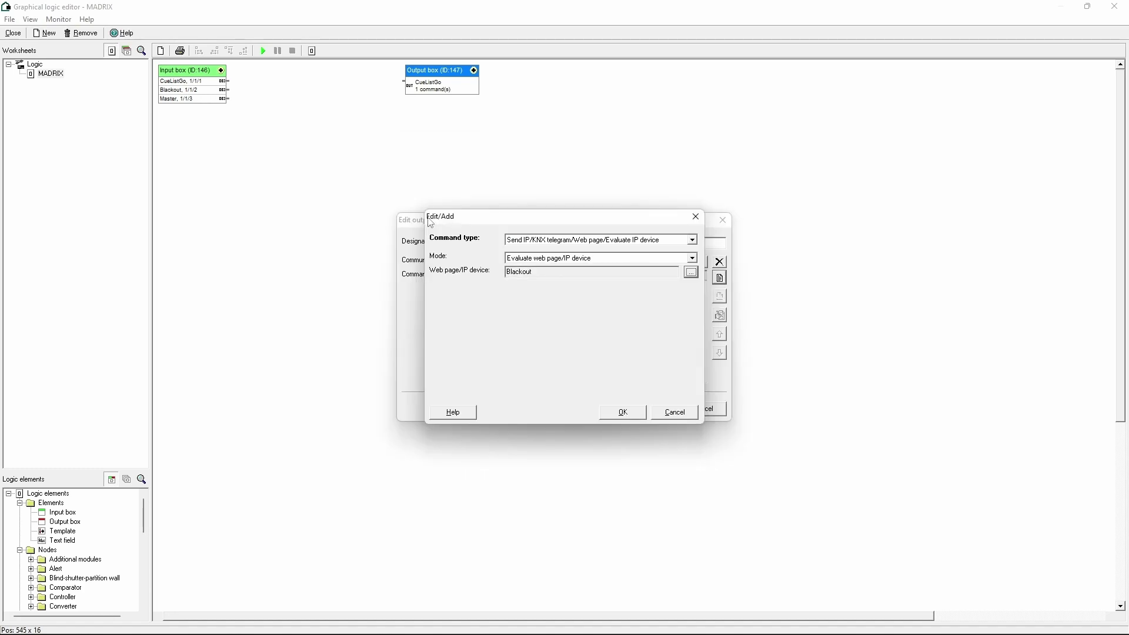
click(610, 416)
click(642, 412)
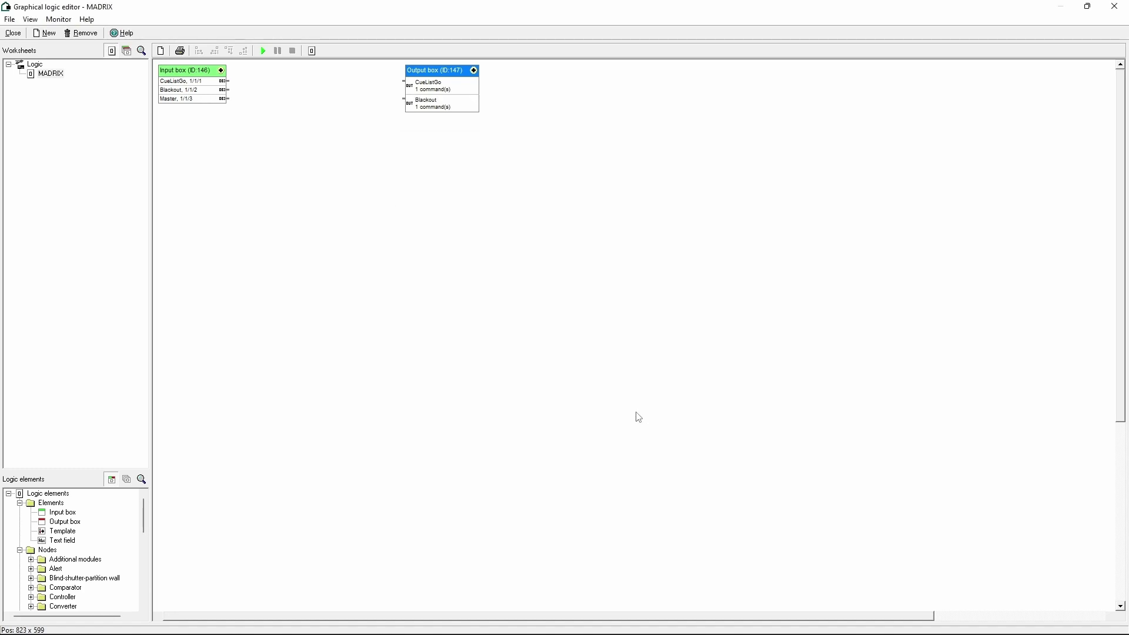
Start an output named Master in the output box with a Send IP/KNX telegram/Web page/Evaluate IP device command in Evaluate web page/IP device mode
click(474, 71)
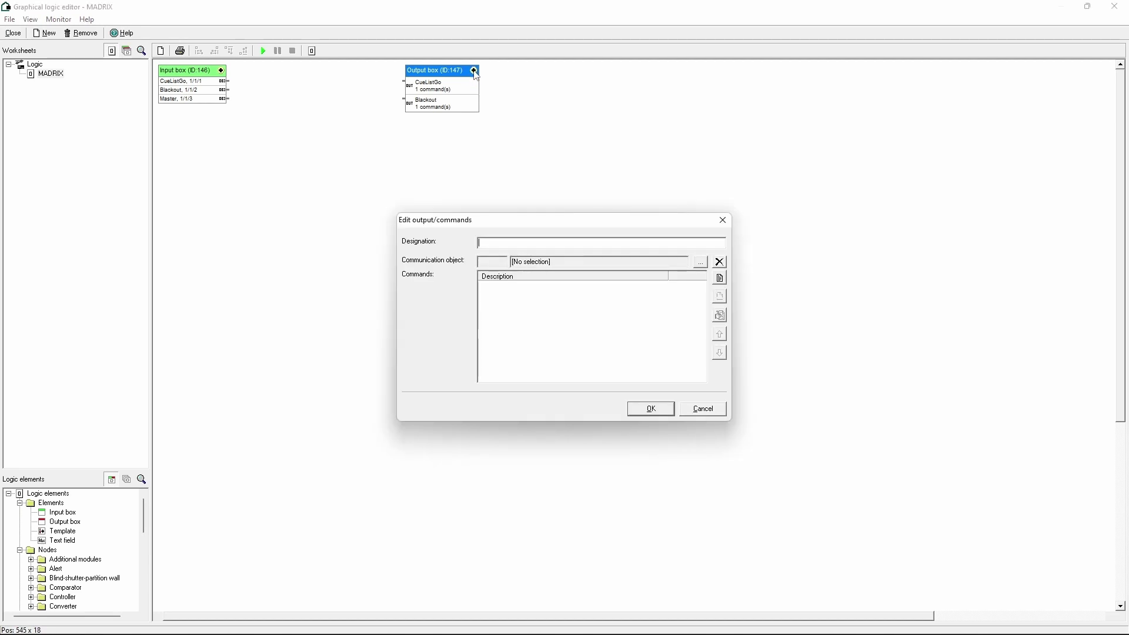
text(Mas)
click(720, 278)
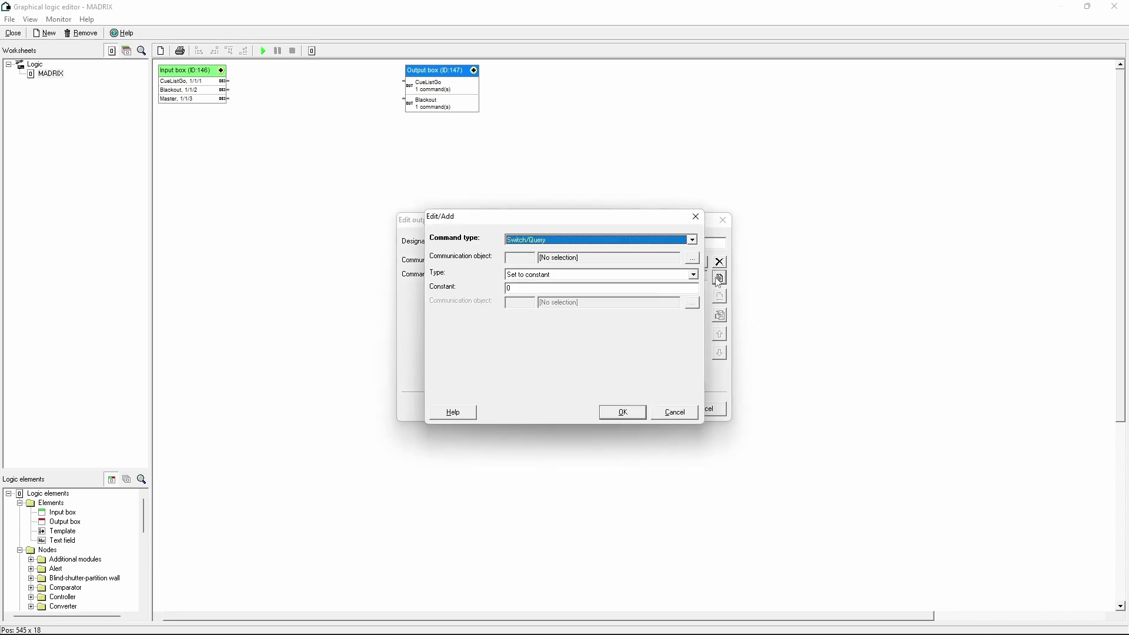
click(676, 242)
click(639, 322)
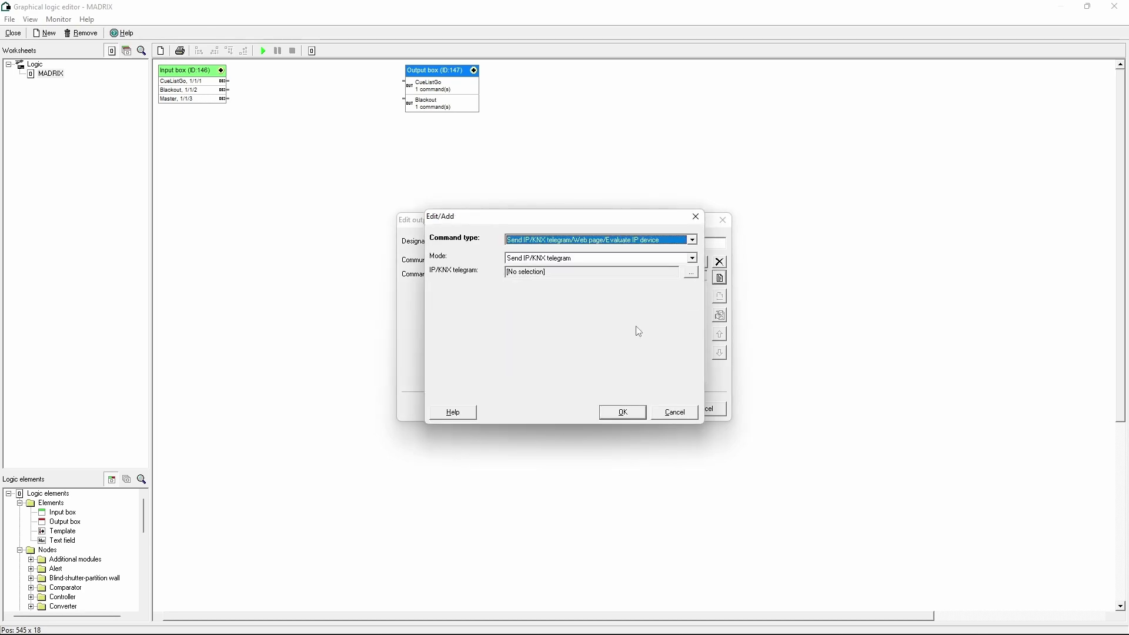
click(614, 262)
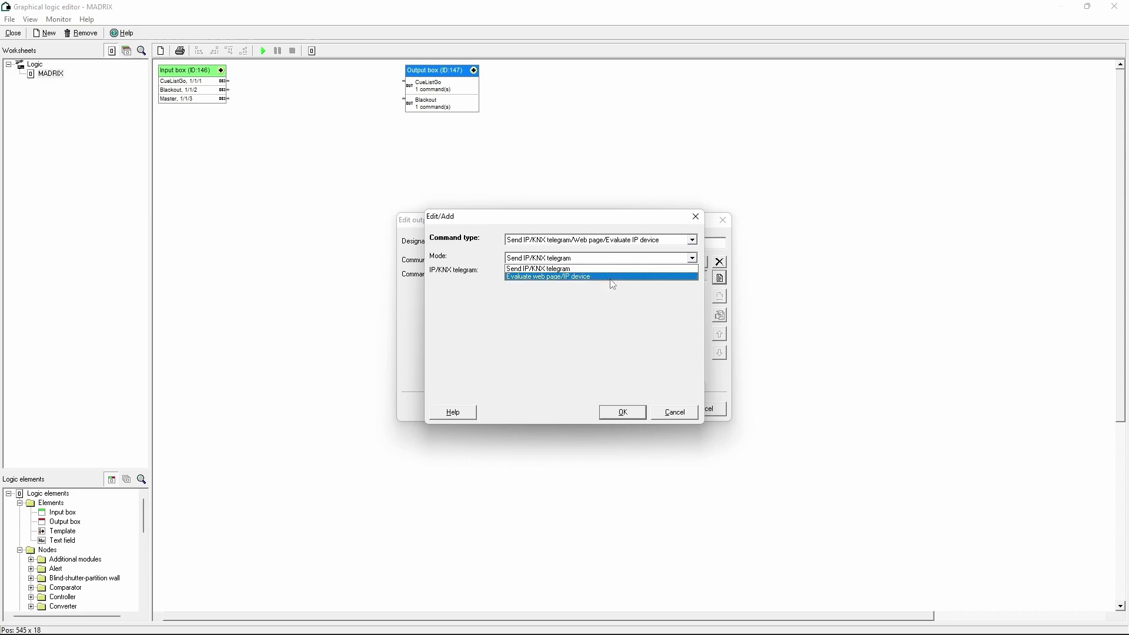
click(614, 285)
click(611, 274)
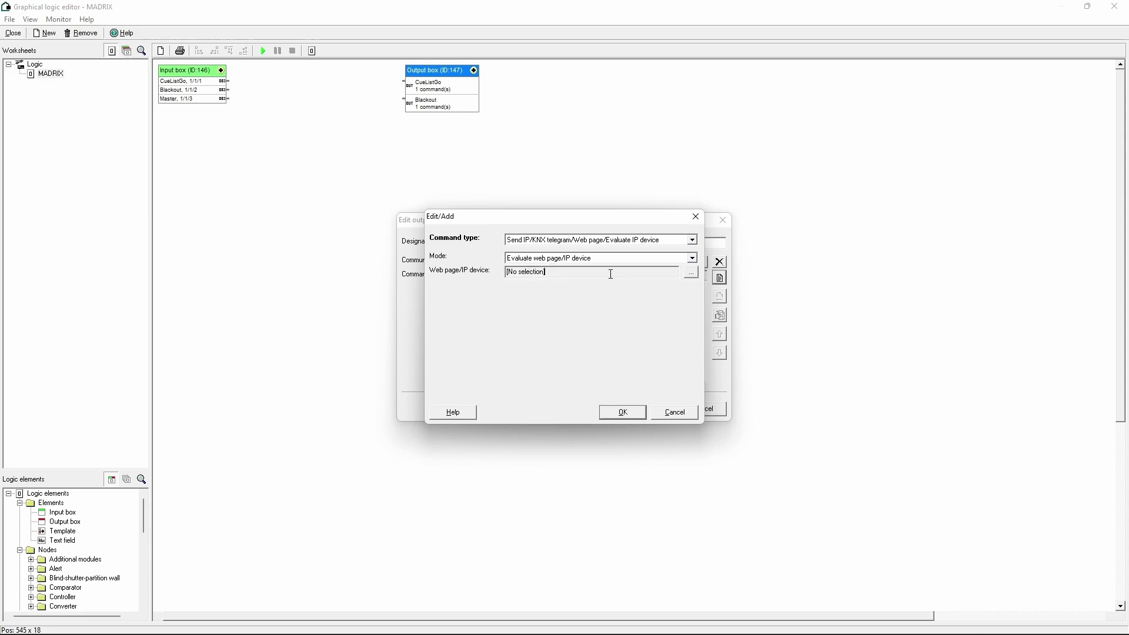
Assign the IP device Master to the output's command and confirm the Master output
click(689, 274)
double_click(422, 235)
click(623, 412)
click(642, 411)
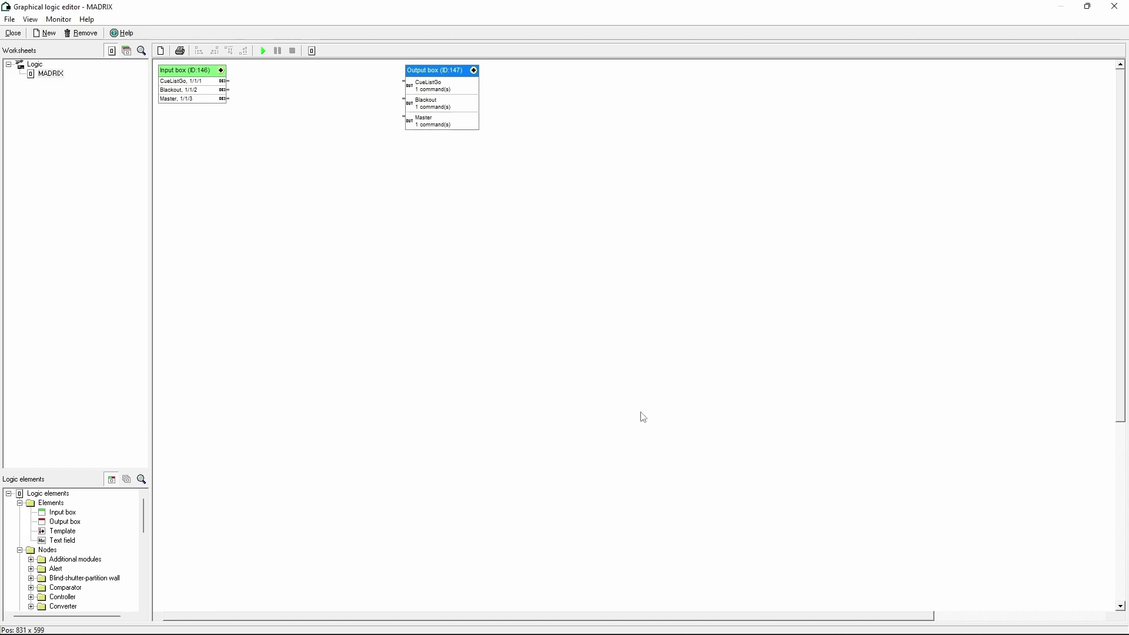
Insert a Binary trigger logic node below the input and output boxes and connect the CueListGo input object to its E1
right_click(277, 201)
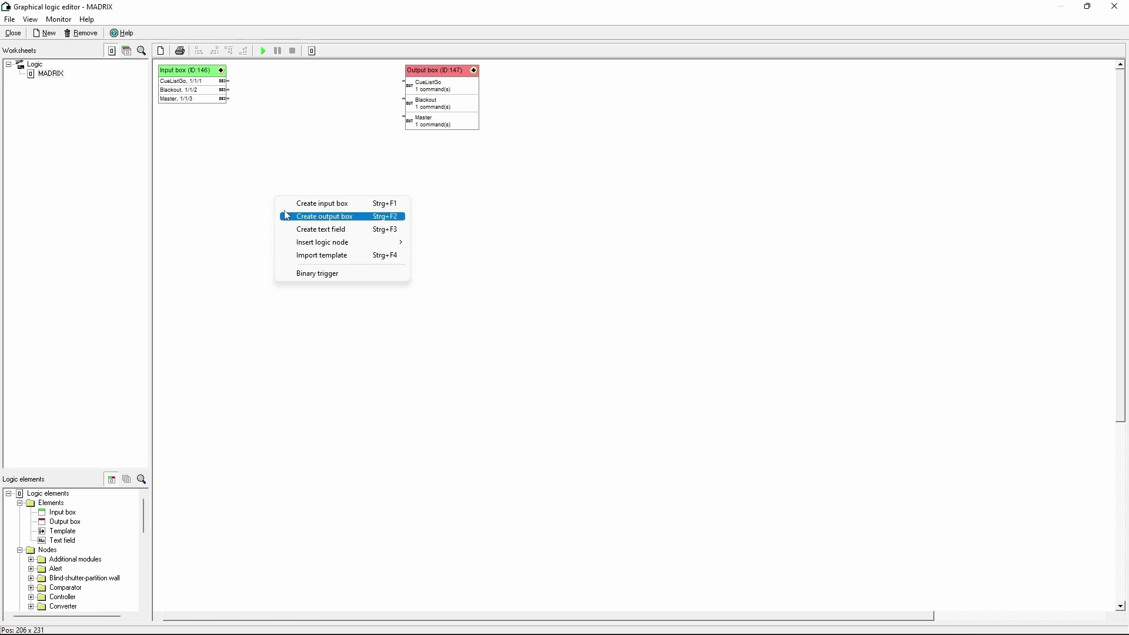
mouse_move(317, 242)
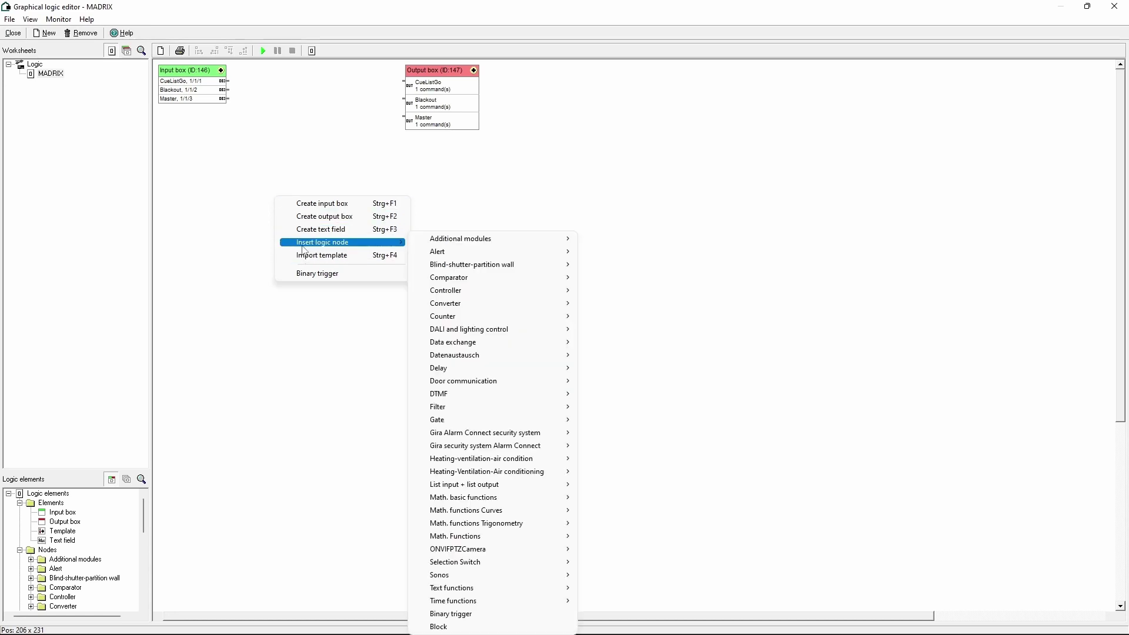
click(451, 613)
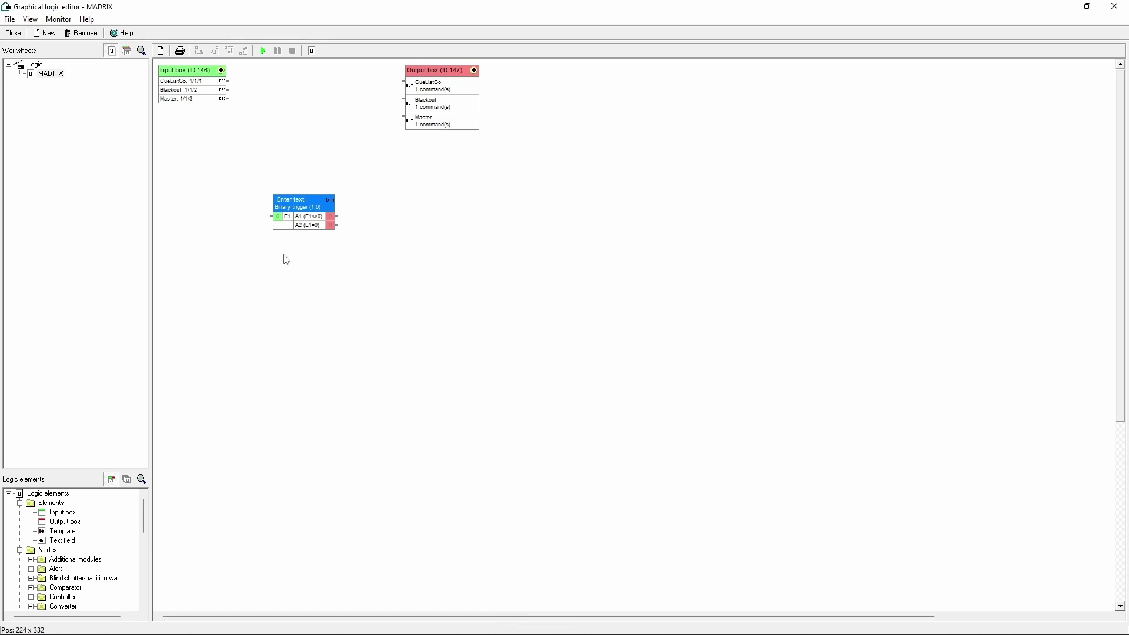
click(221, 82)
drag(278, 188, 281, 219)
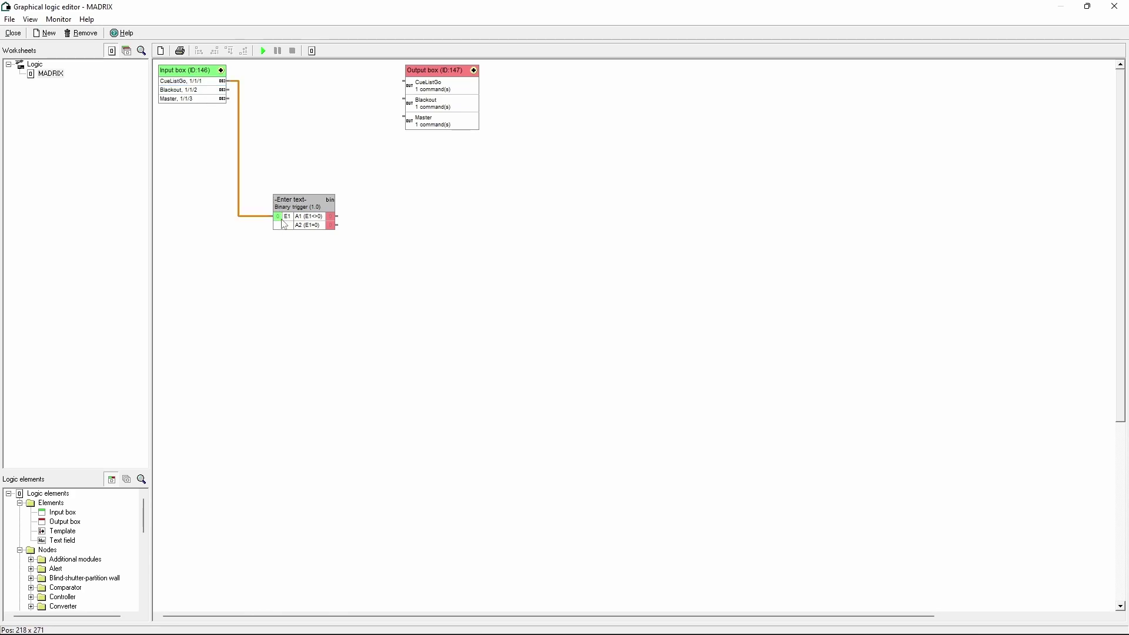
Connect outputs A1 and A2 of the first Binary trigger to the CueListGo entry in the output box
click(332, 219)
click(416, 81)
click(317, 226)
click(460, 85)
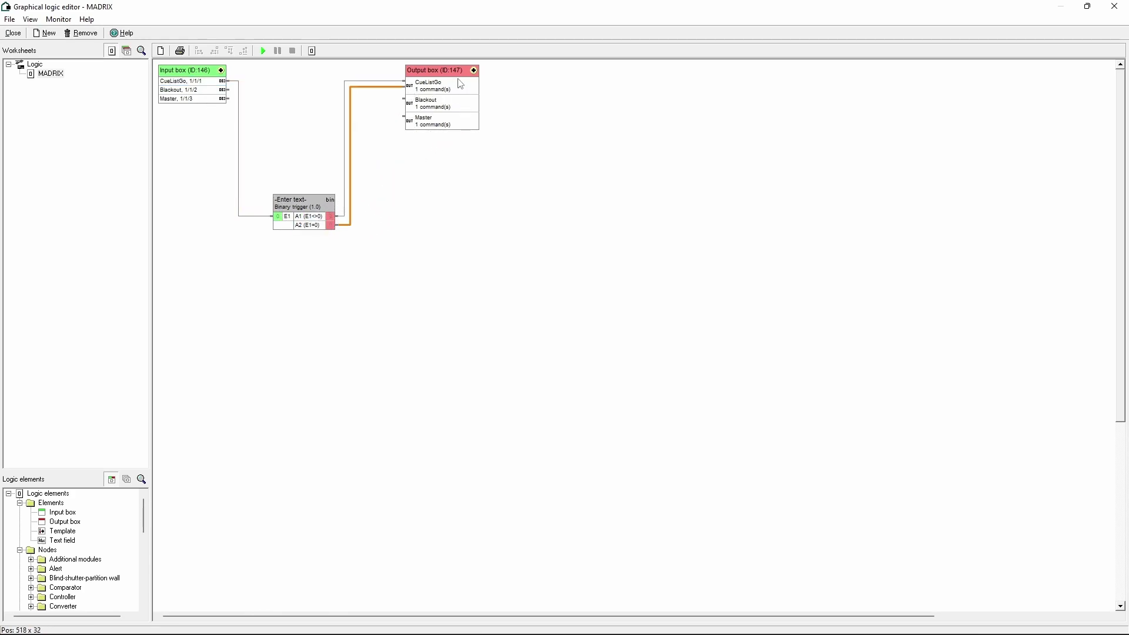
Insert a second Binary trigger below the first and connect the Blackout input object to its E1
right_click(273, 282)
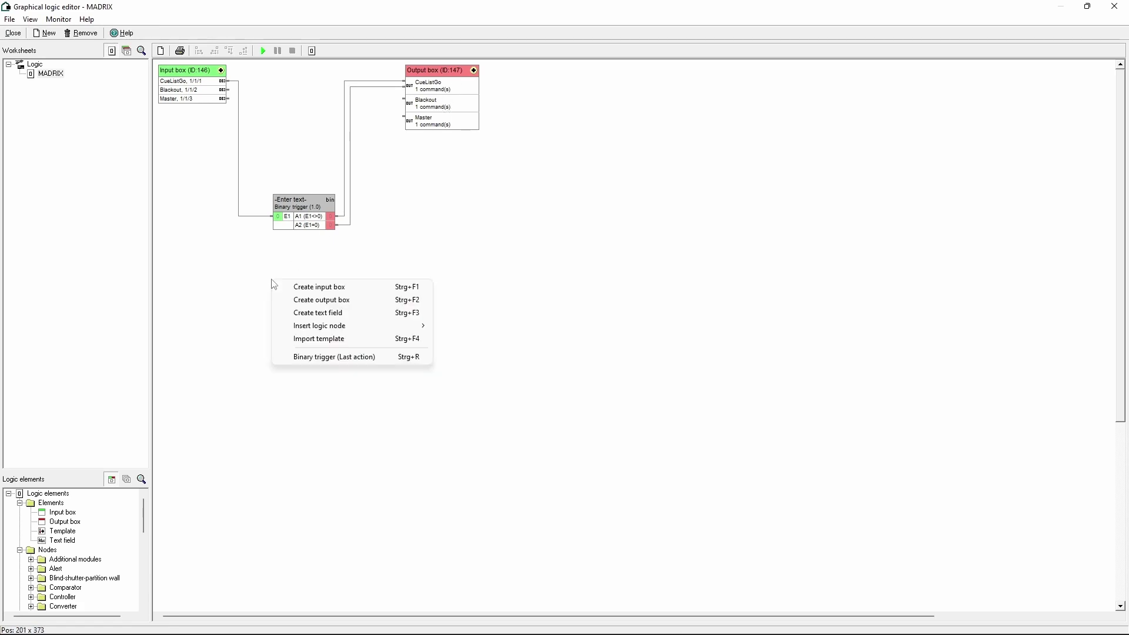
click(311, 359)
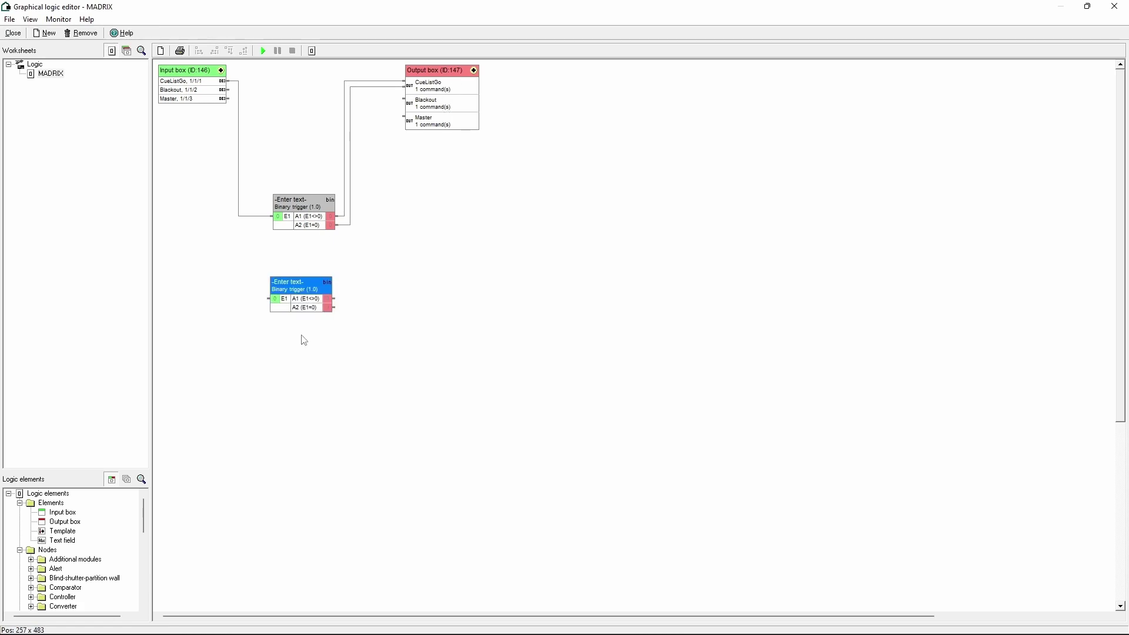
click(189, 91)
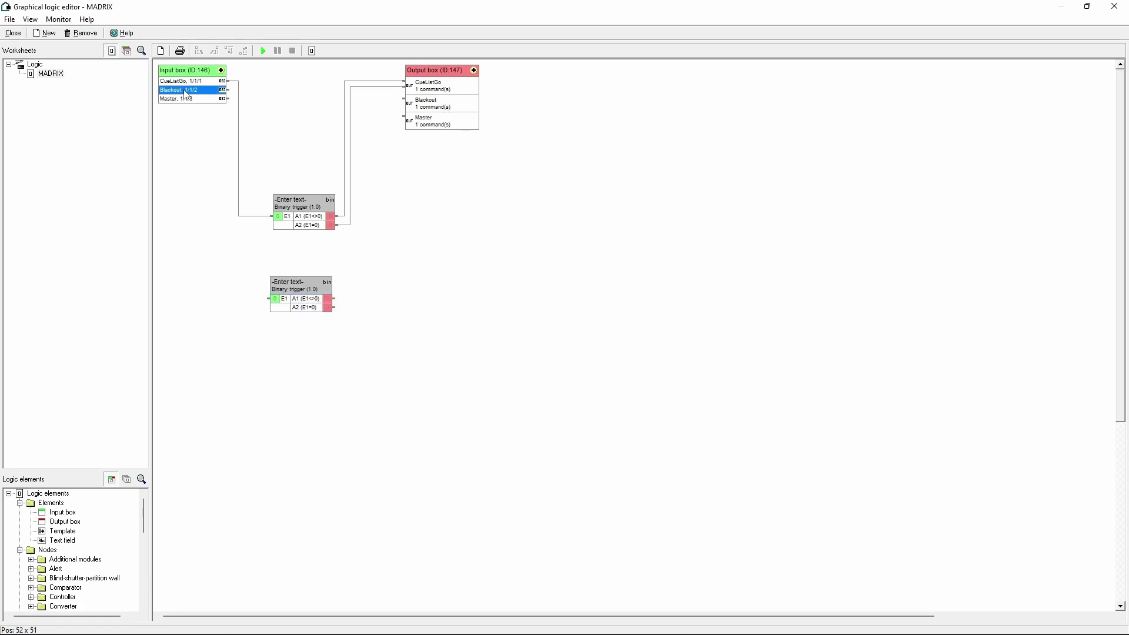
click(277, 298)
Connect outputs A1 and A2 of the second Binary trigger to the Blackout entry in the output box
click(308, 299)
click(431, 101)
click(319, 309)
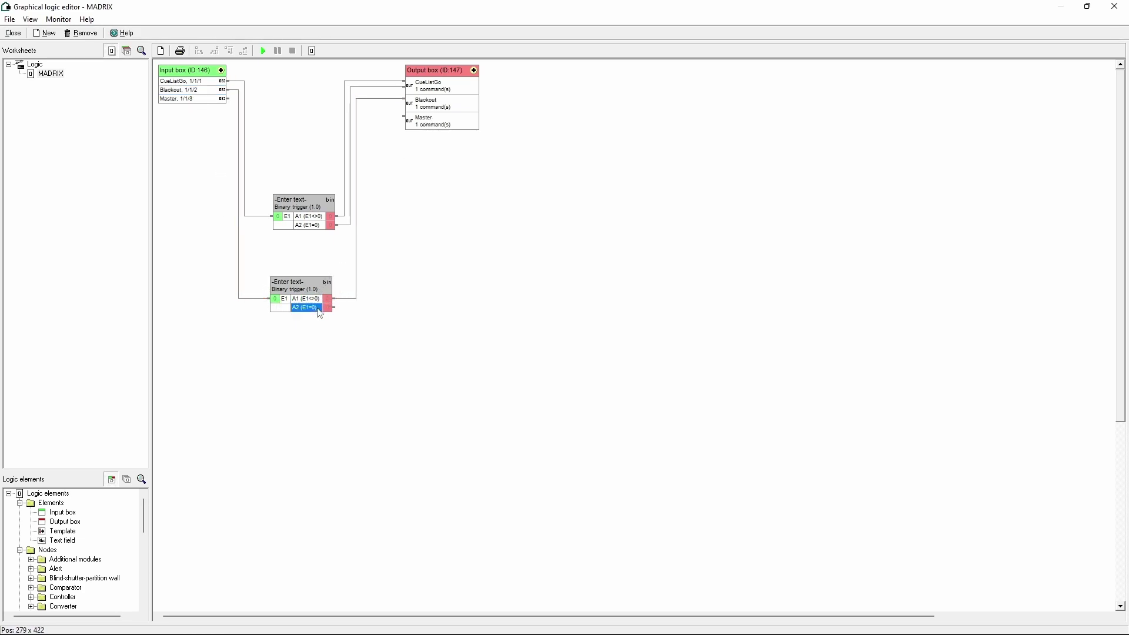
click(444, 117)
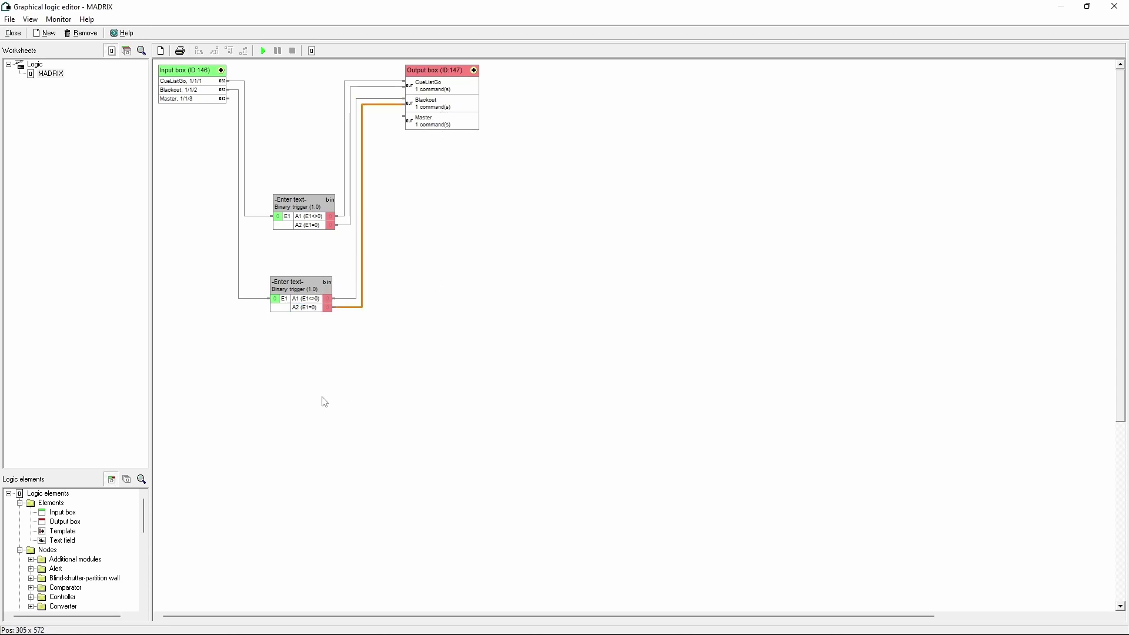
Insert a third Binary trigger below the second and connect the Master input object to its E1
right_click(279, 343)
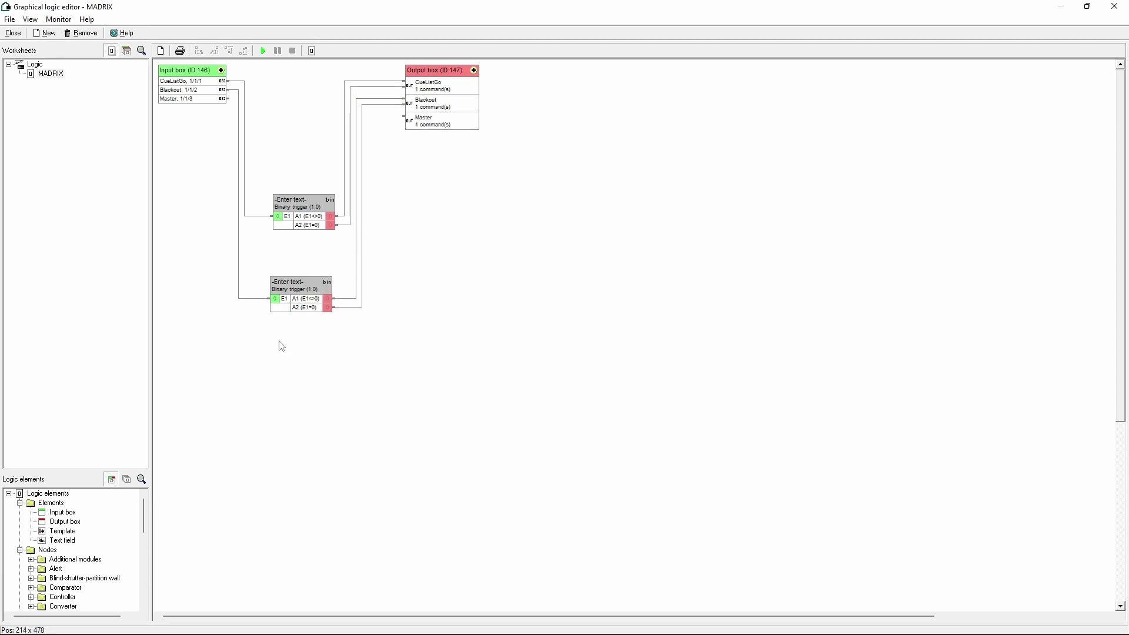
click(315, 424)
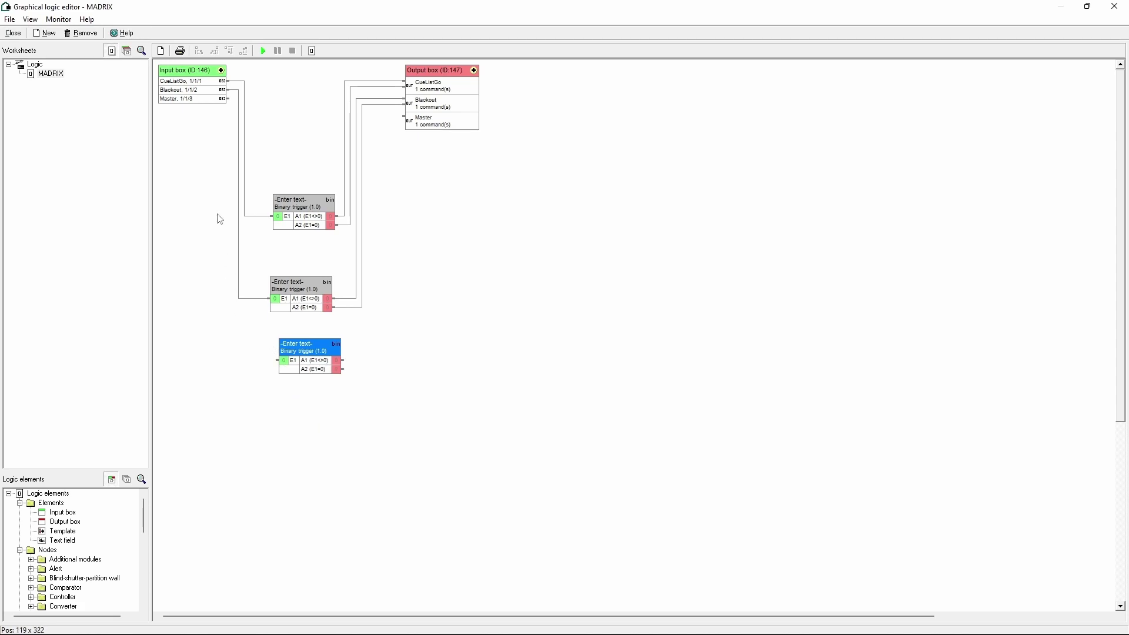
click(206, 99)
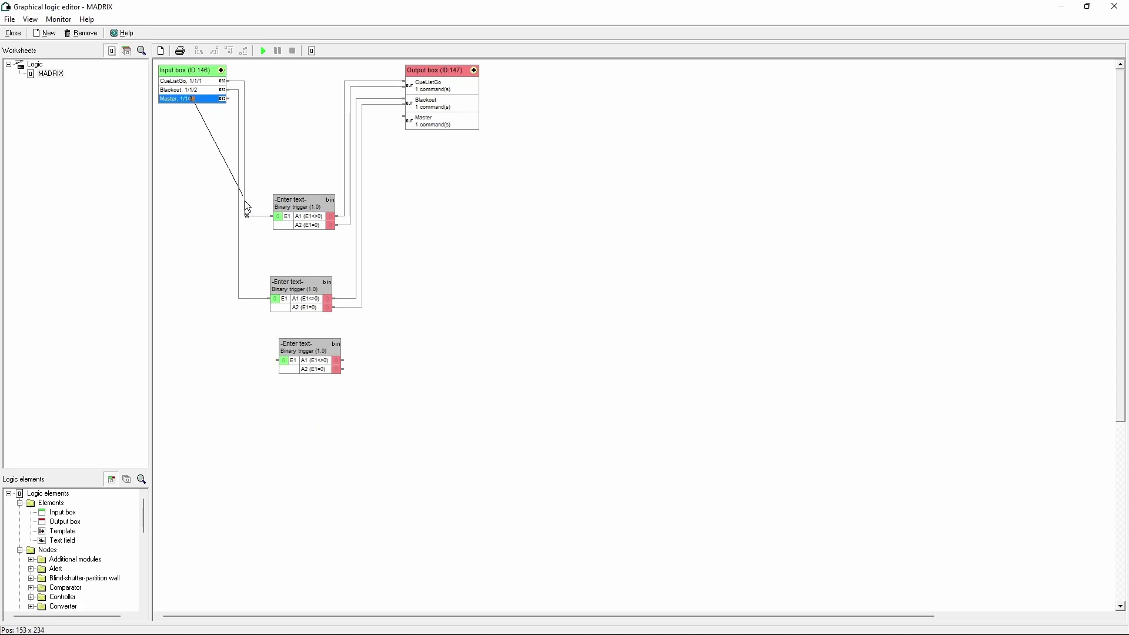
click(290, 357)
click(207, 101)
click(293, 362)
Connect outputs A1 and A2 of the third Binary trigger to the Master output entry and close the logic editor
click(333, 361)
click(422, 122)
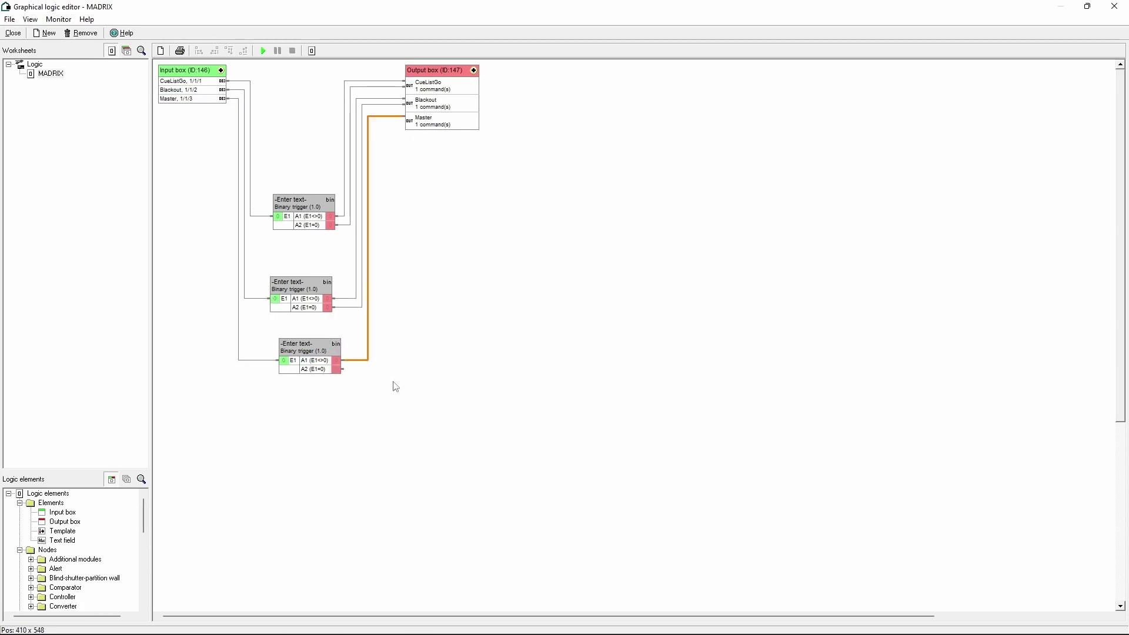
click(322, 370)
click(451, 122)
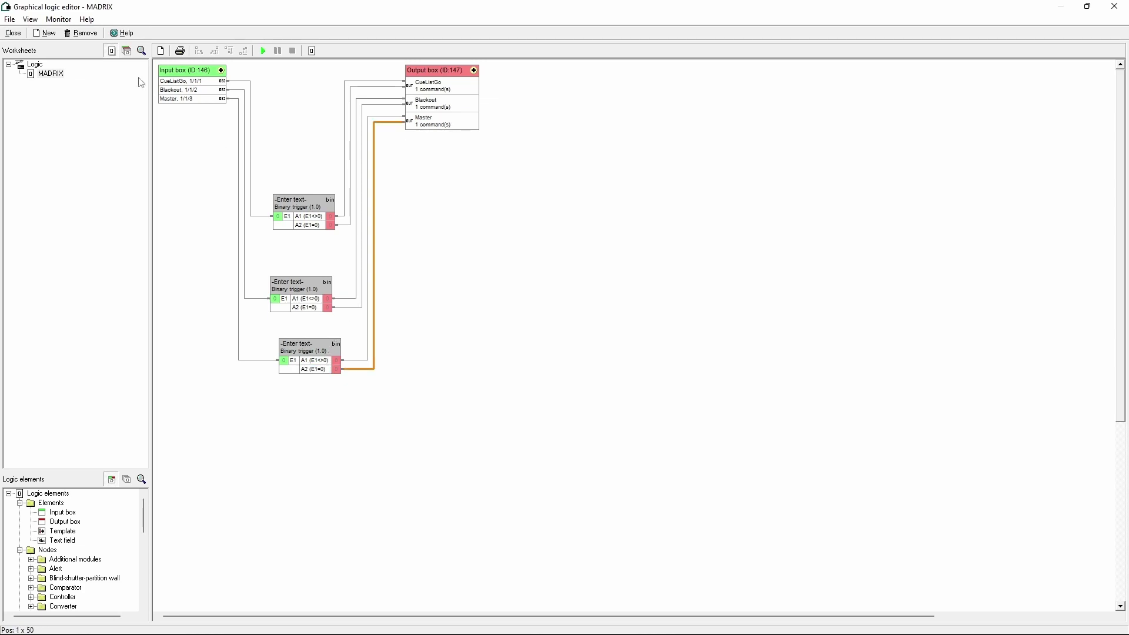
click(13, 33)
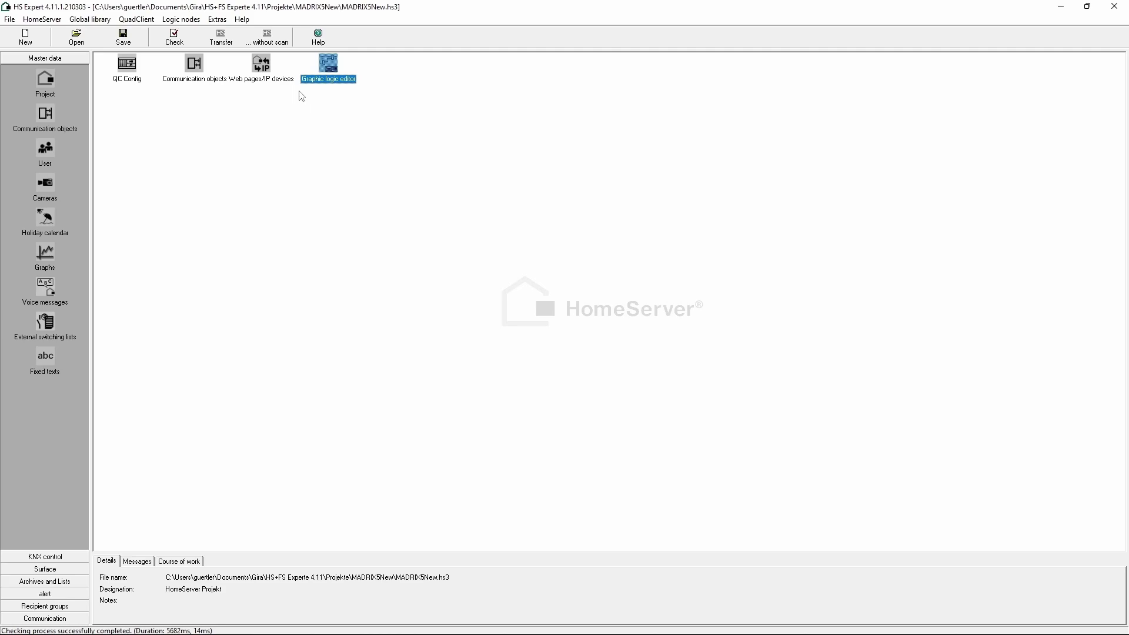
Save the HomeServer project and open QC Config
key(ctrl+s)
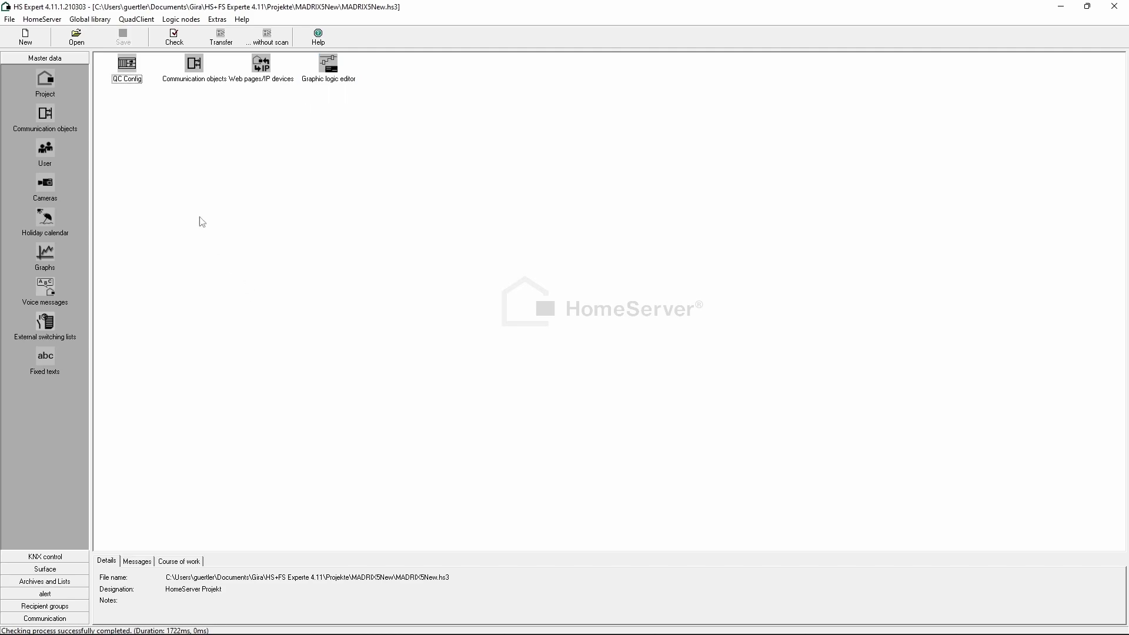
click(126, 67)
double_click(127, 67)
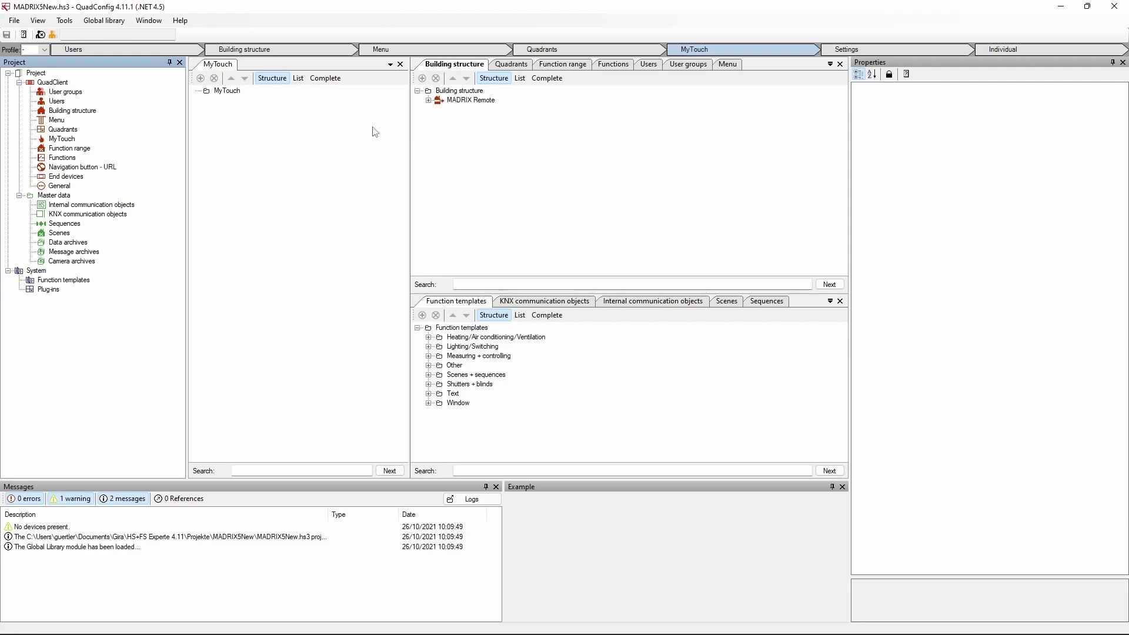
Add a Button plus function from the Lighting/Switching templates to the MADRIX room and name it Cue List Go
click(429, 100)
click(470, 110)
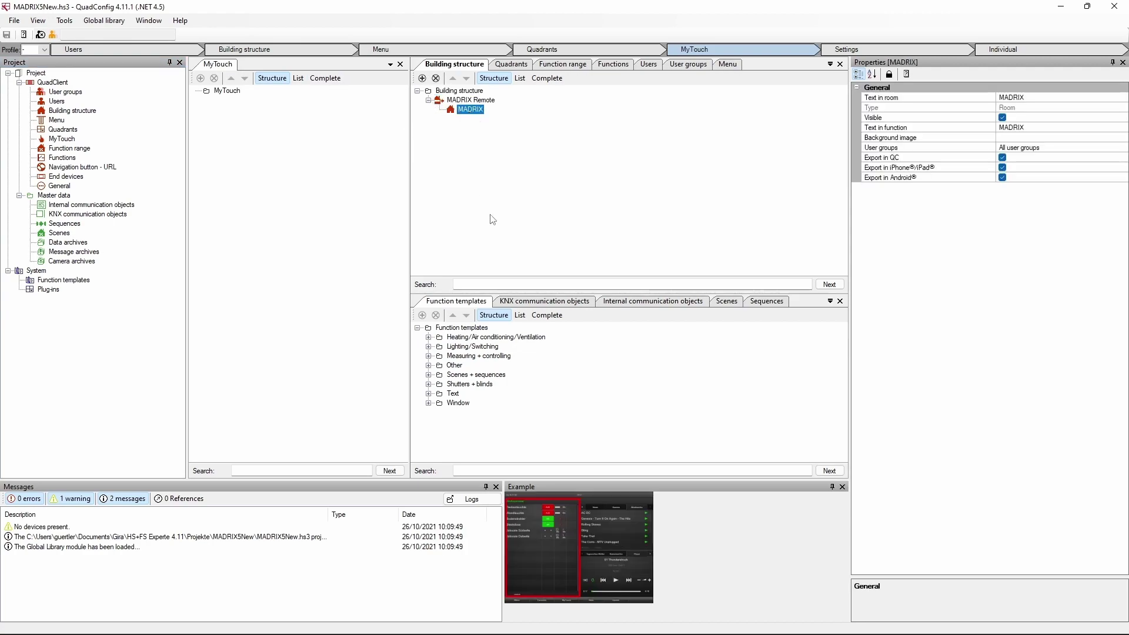
click(429, 347)
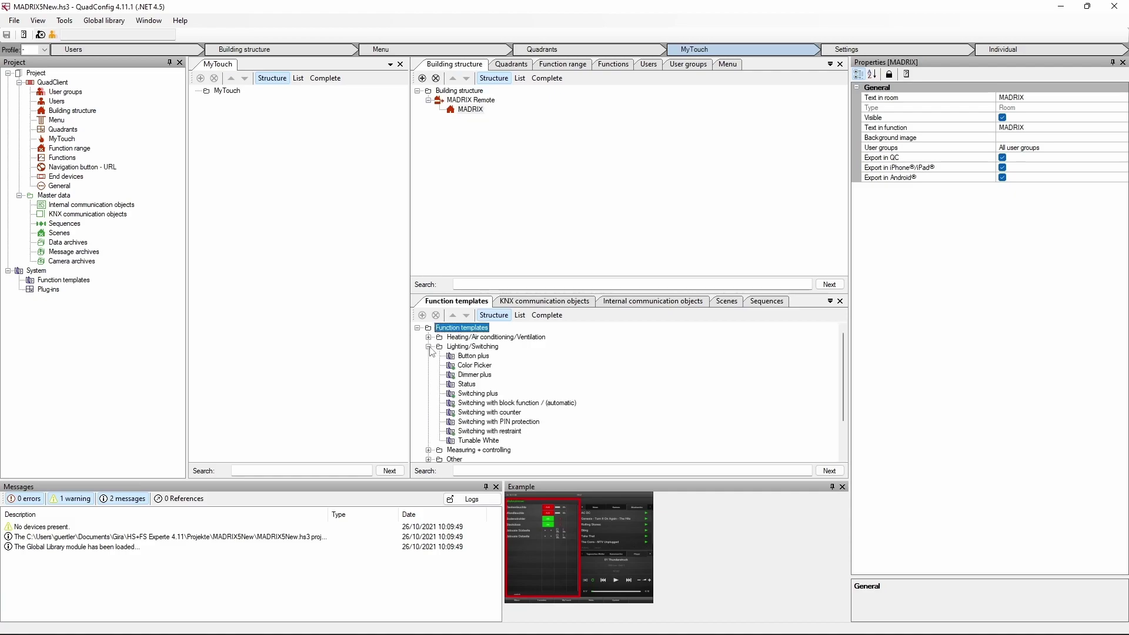
click(473, 356)
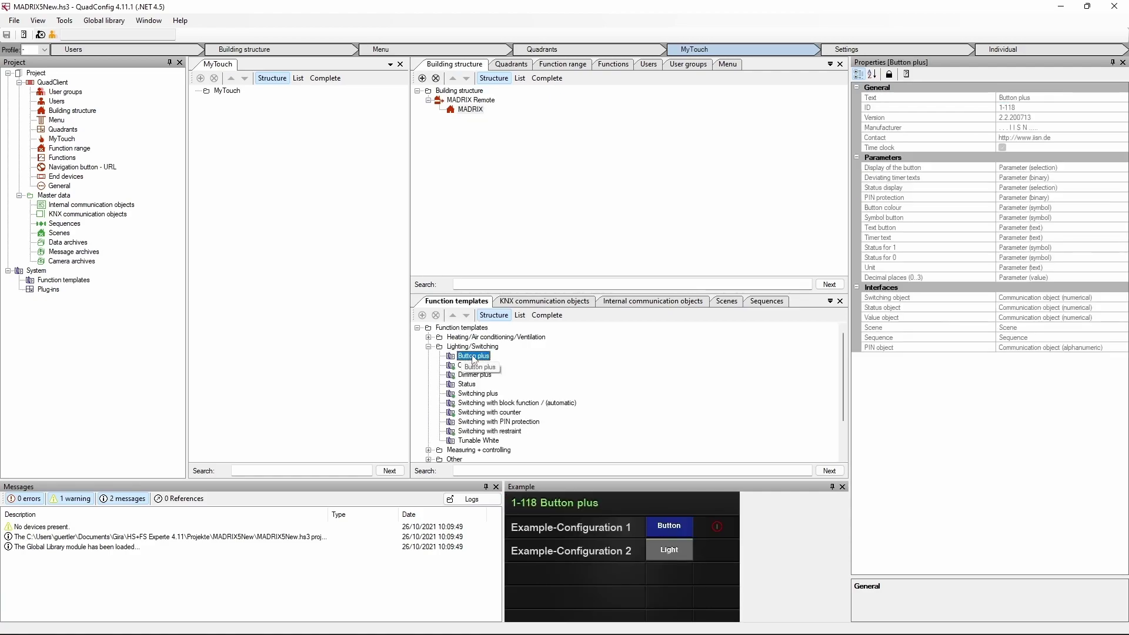
drag(474, 356, 470, 110)
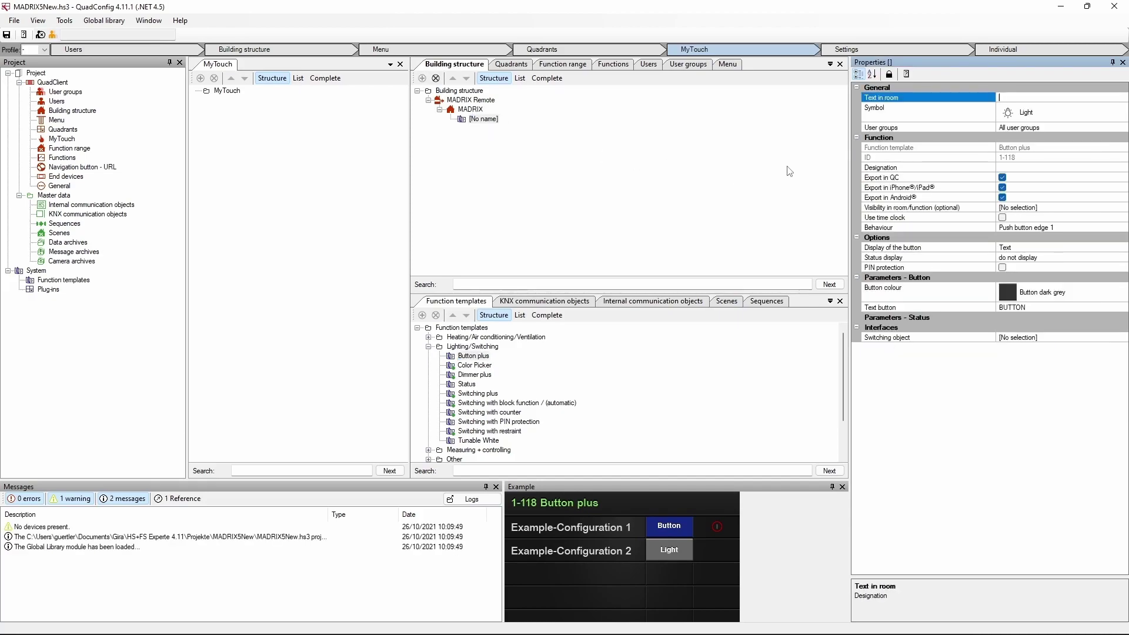
text(Cue List Go)
Assign the KNX communication object CueListGo as the switching object of the Cue List Go function
click(1029, 337)
click(1123, 338)
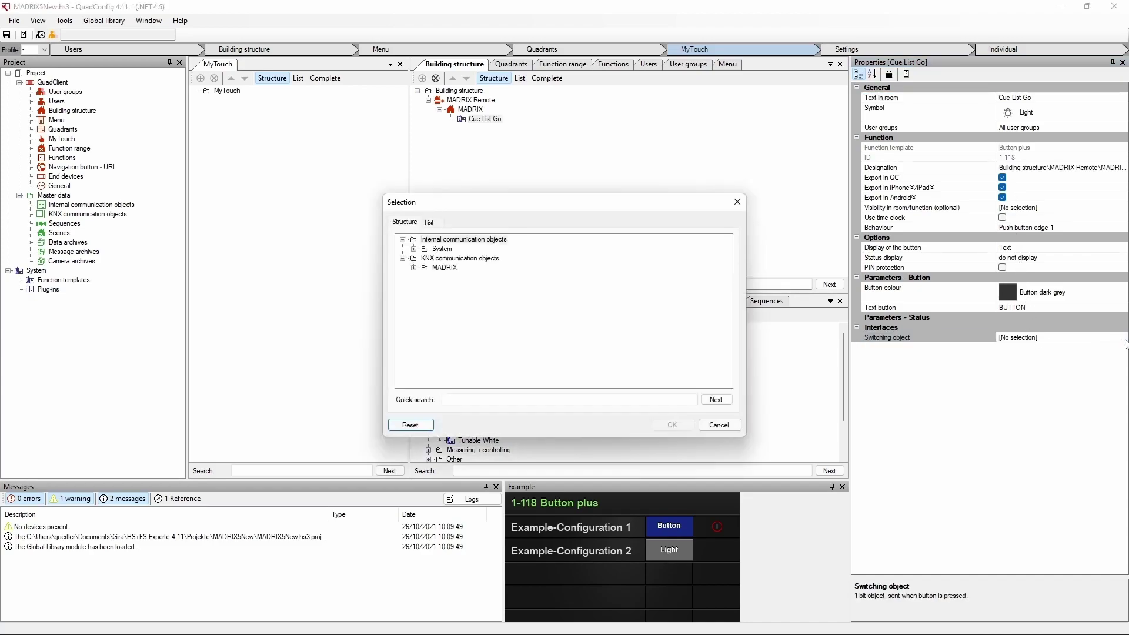
click(414, 268)
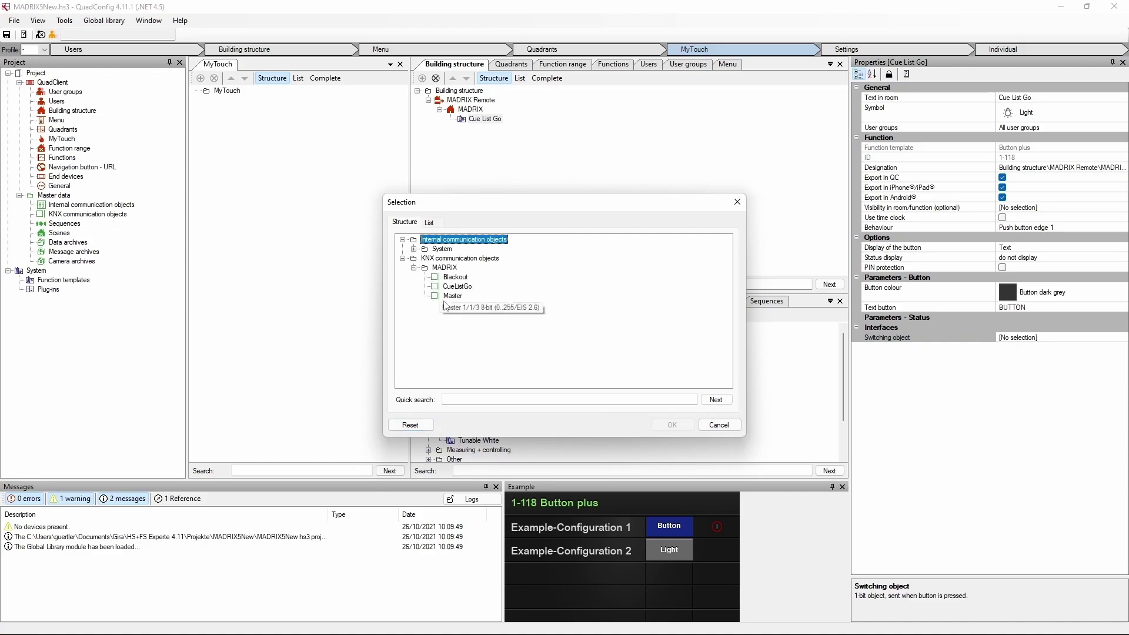
click(454, 287)
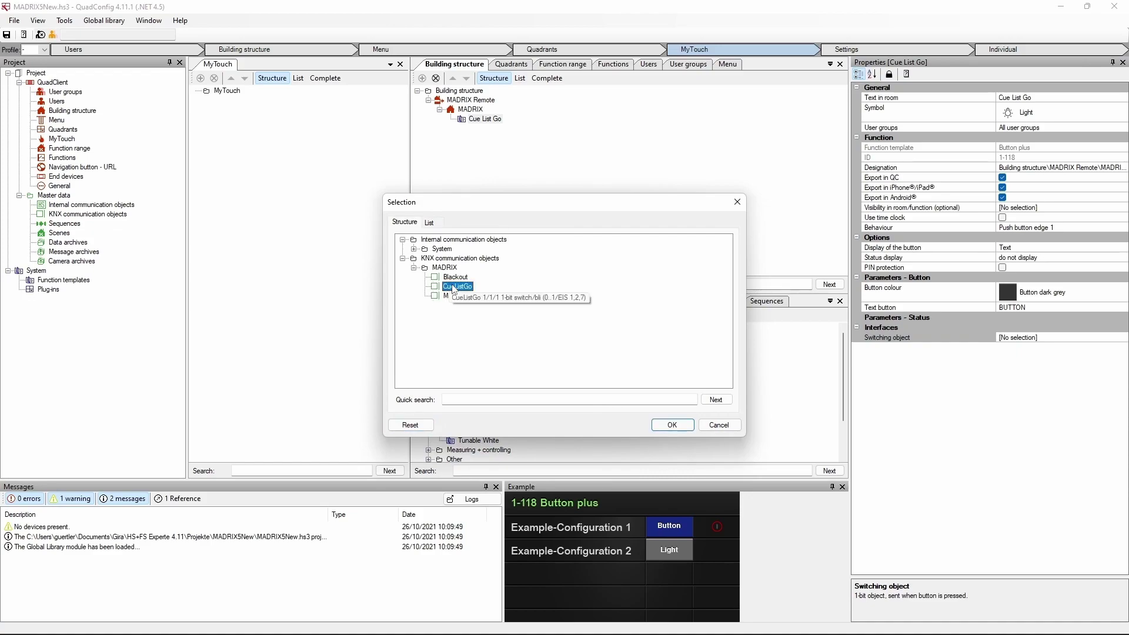
click(672, 425)
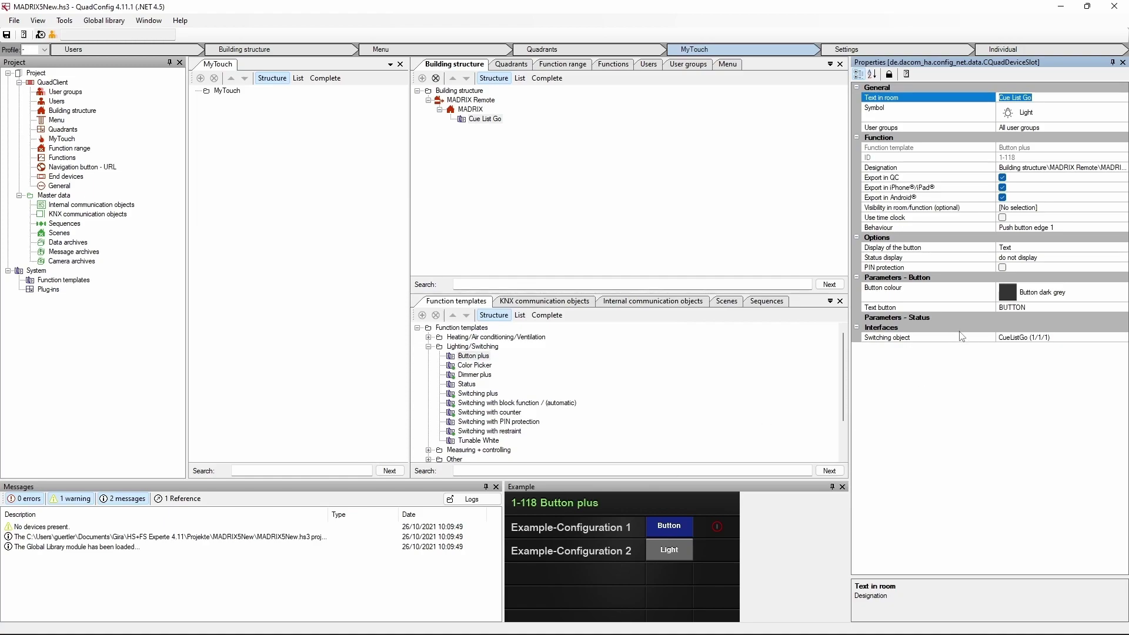
Set the Cue List Go button's colour to Button orange and its text to Go
click(1015, 296)
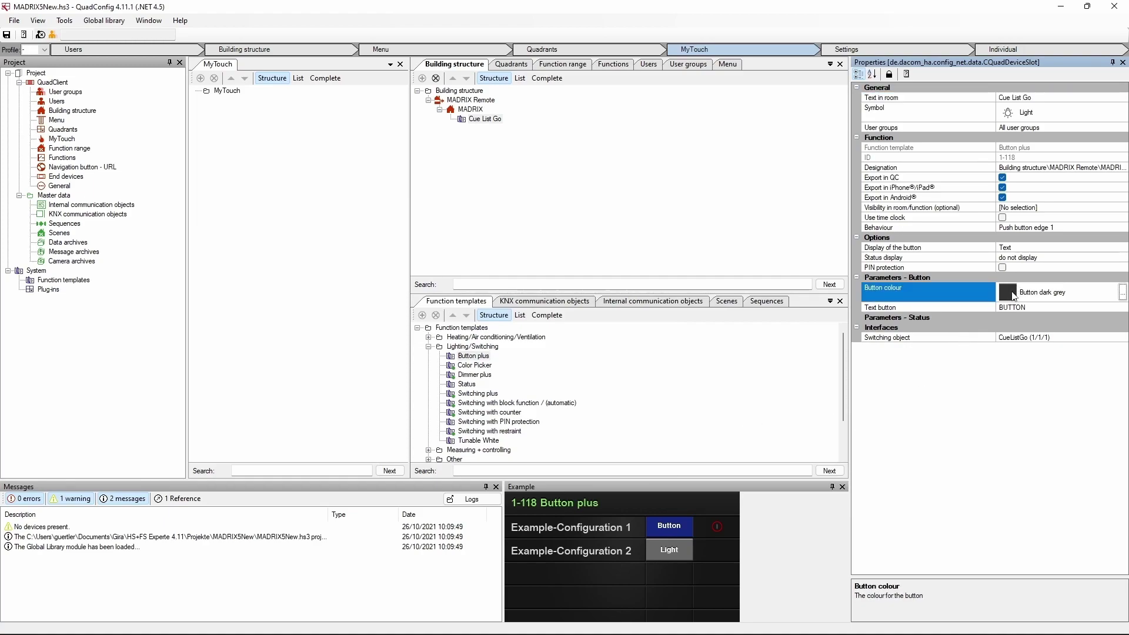
click(1123, 292)
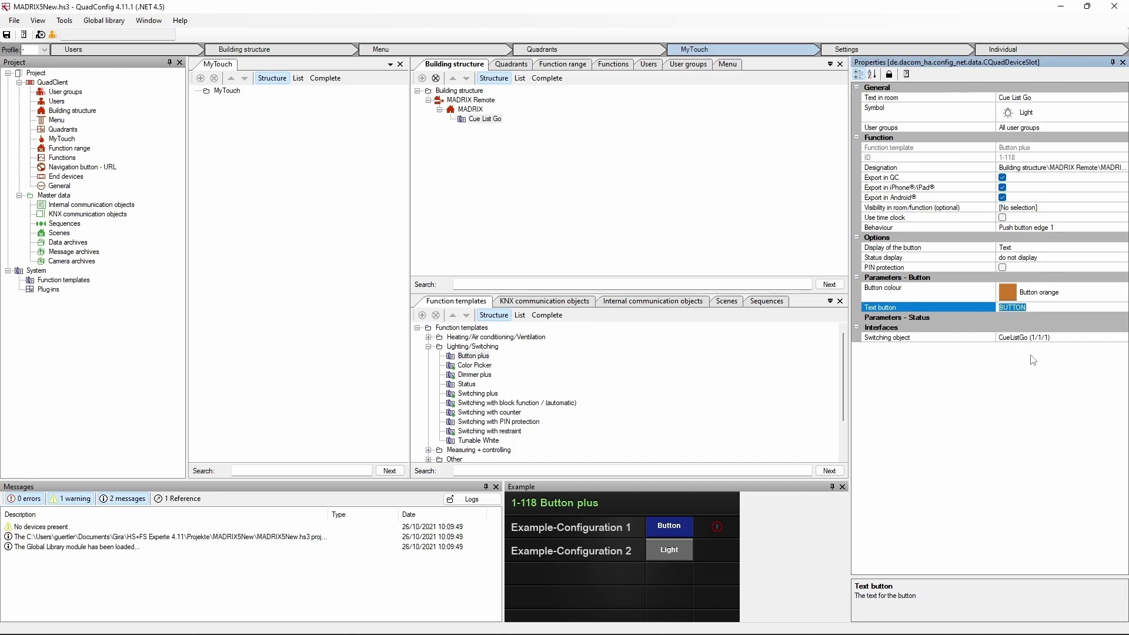
text(Go)
click(1034, 339)
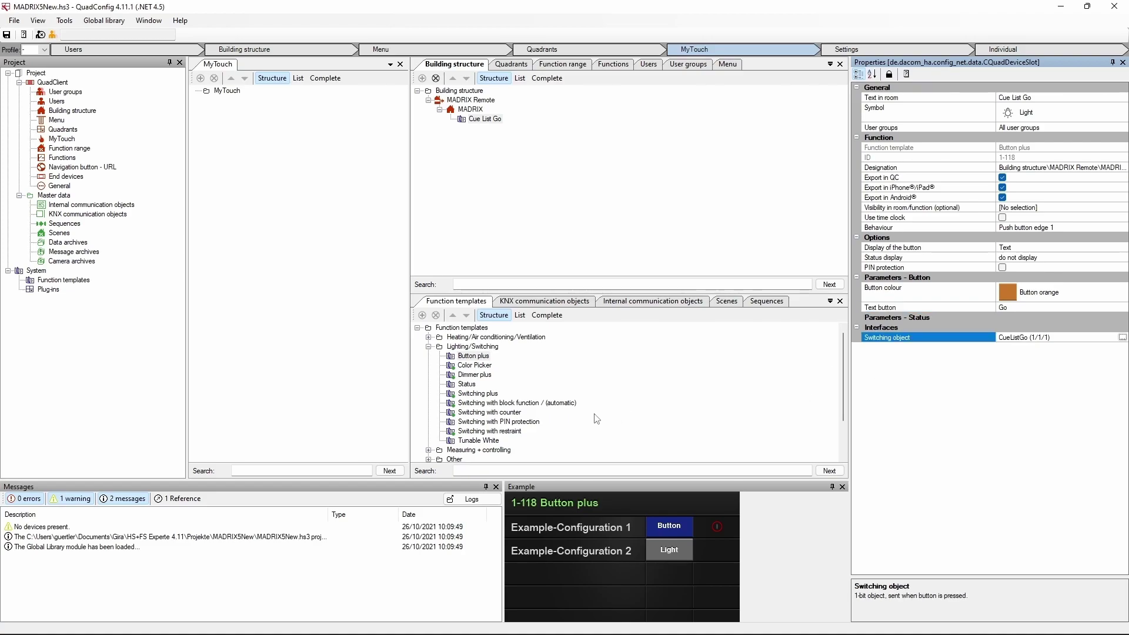
Add a Switching plus function to the MADRIX room and name it Blackout
click(488, 394)
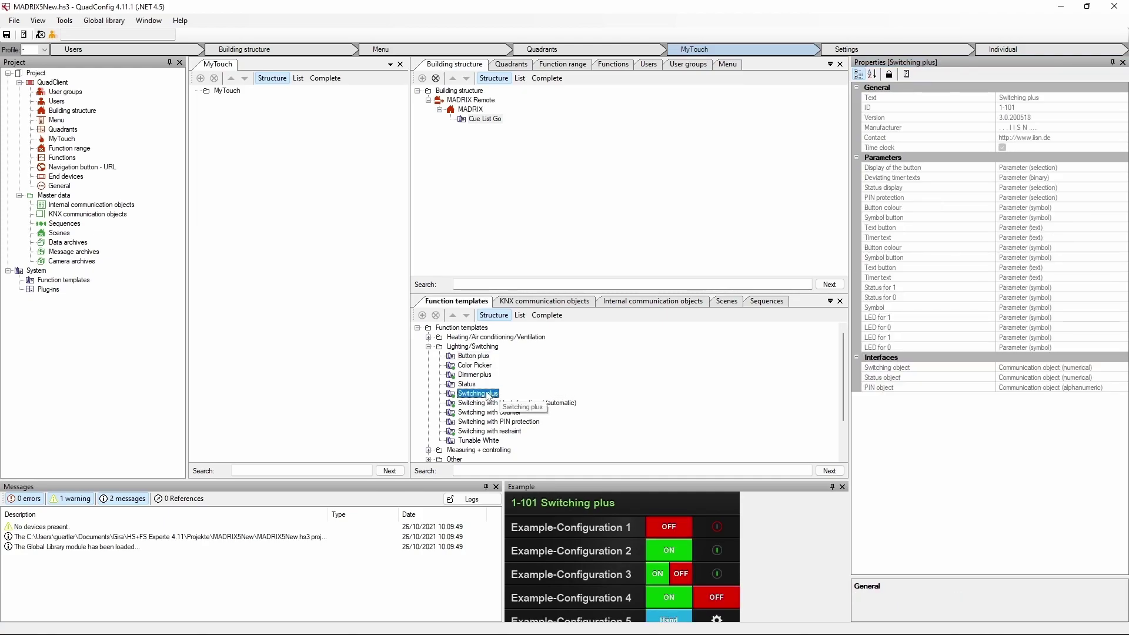
drag(485, 399, 475, 113)
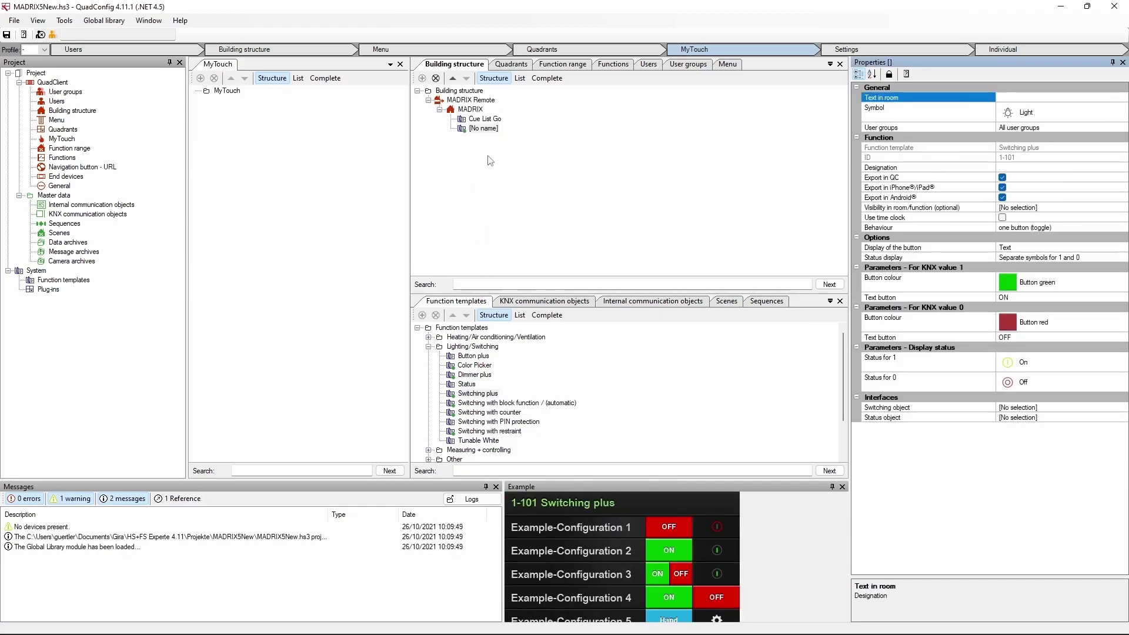
click(1020, 98)
text(Blackout)
Assign the Blackout KNX communication object as both the switching object and the status object of the Blackout function
click(1021, 409)
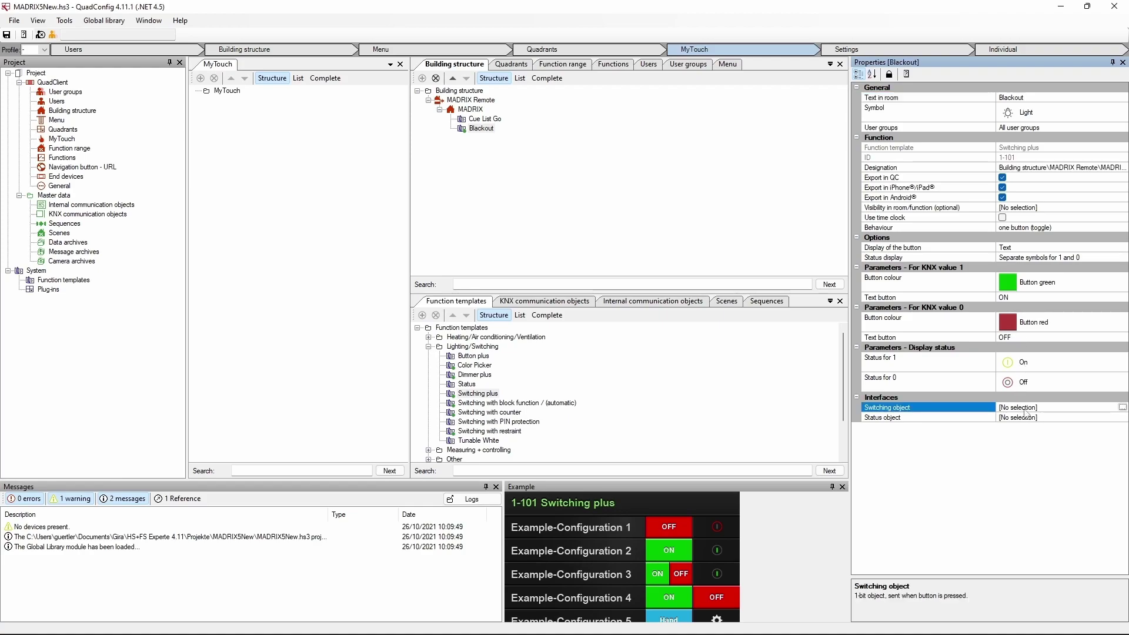
click(1122, 407)
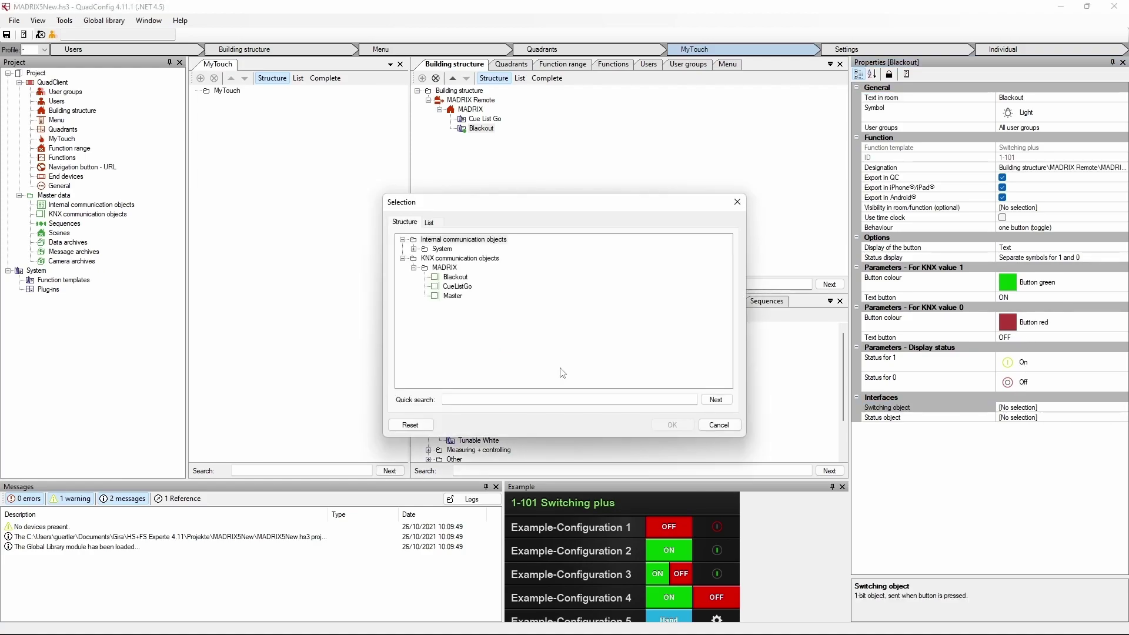
click(455, 277)
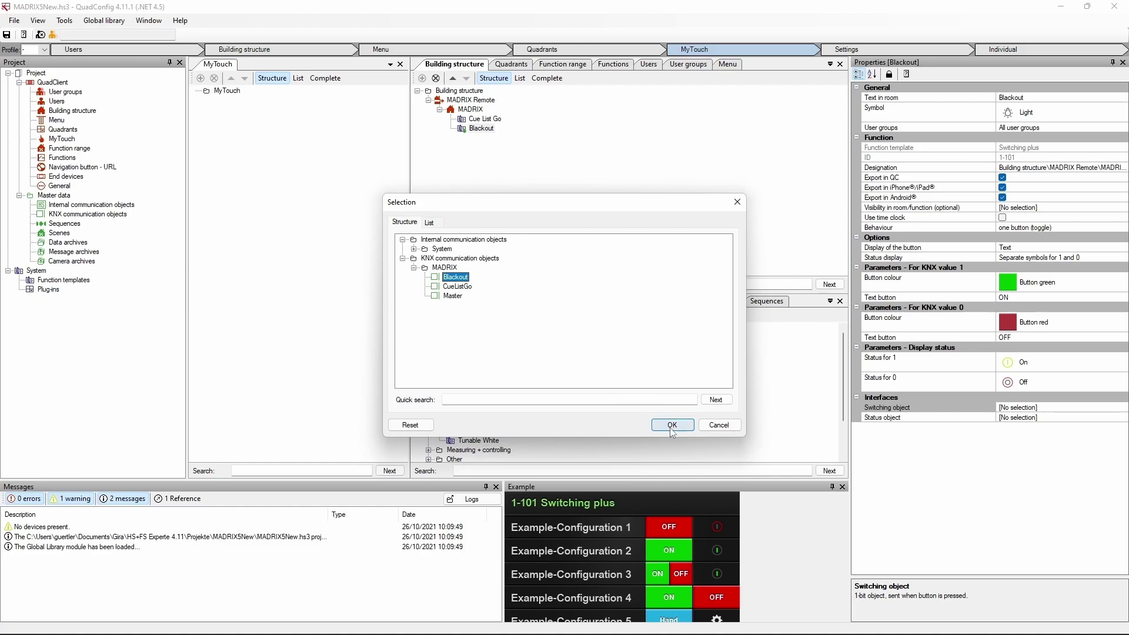
click(672, 424)
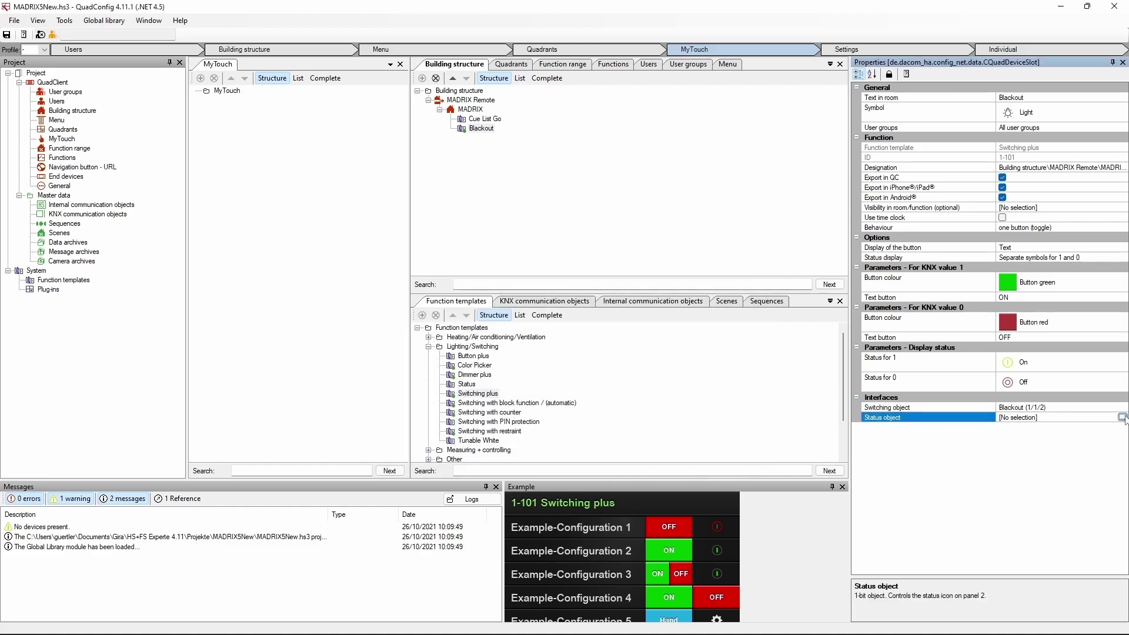
click(1121, 417)
click(456, 276)
click(672, 424)
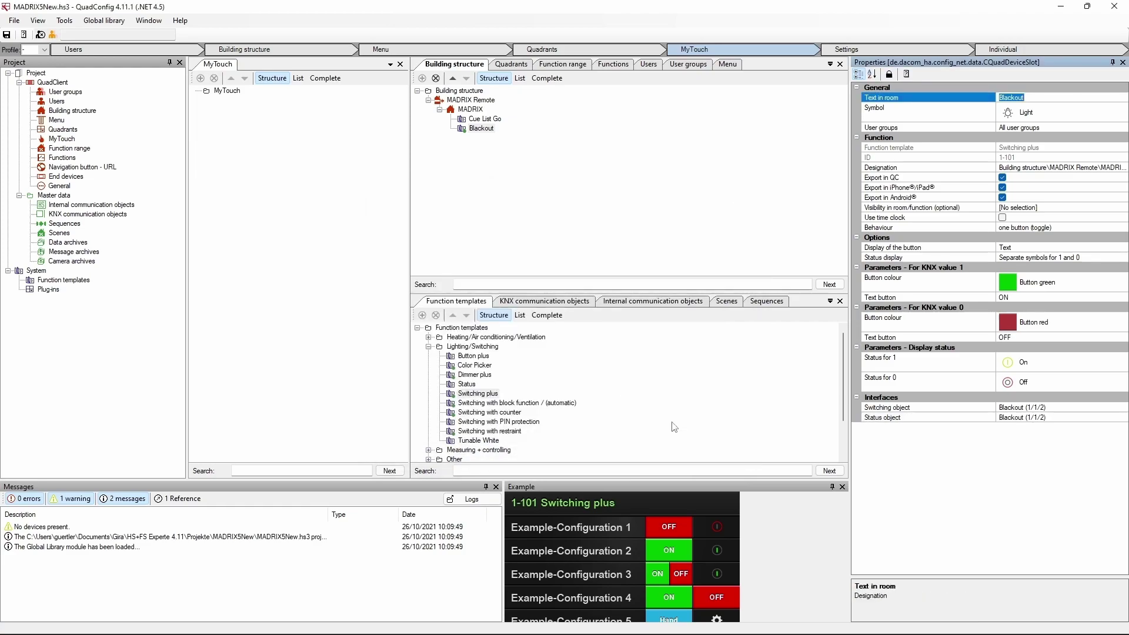
For KNX value 1 of the Blackout function, set the button colour to Button red and the text to Blackout ON
click(1008, 281)
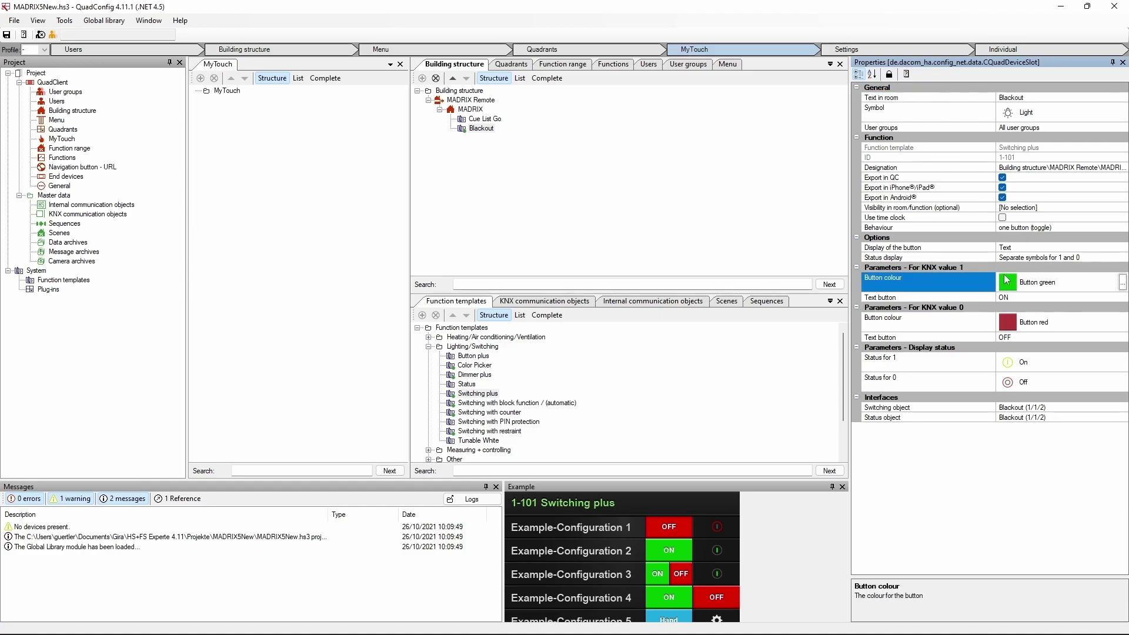
click(1122, 282)
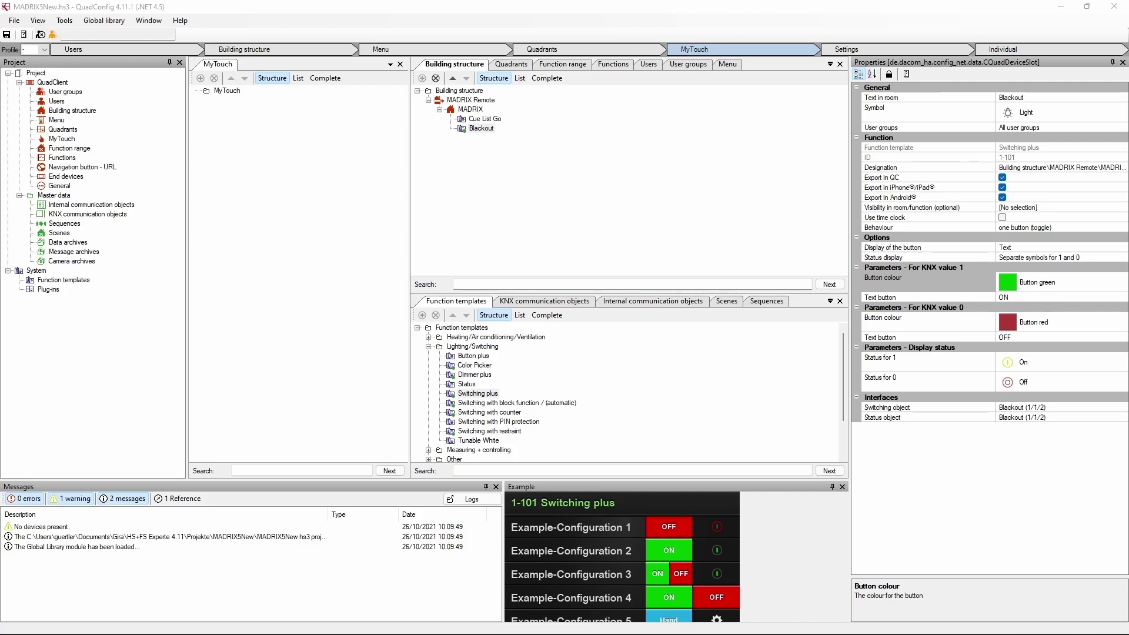
key(Return)
key(Tab)
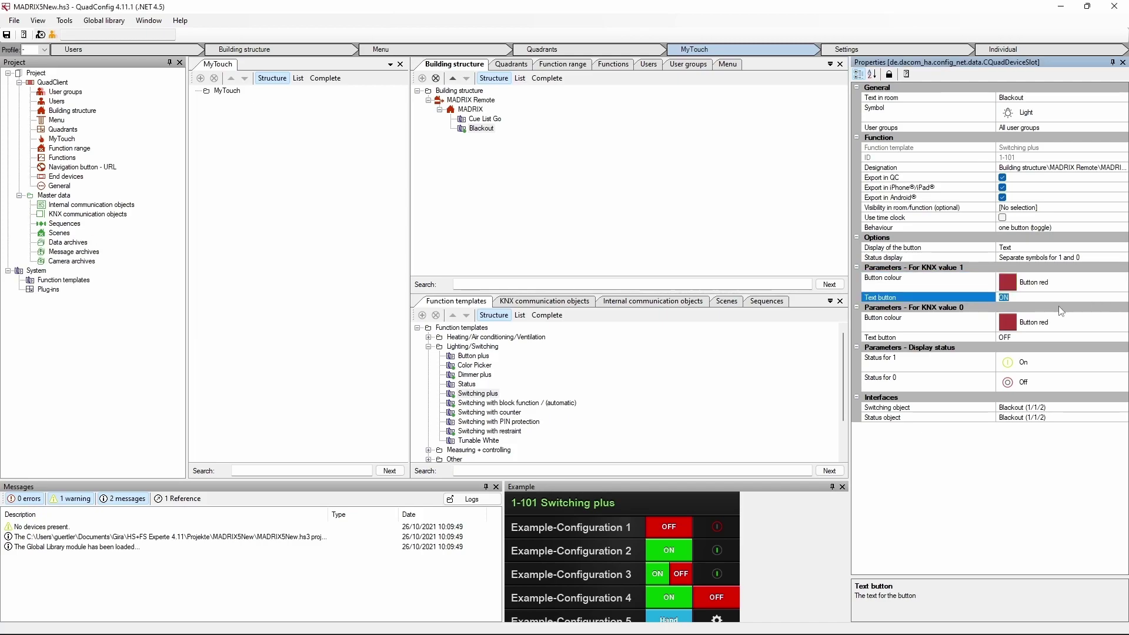
click(999, 299)
text(Blacko)
key(BackSpace)
text(out)
For KNX value 0 of the Blackout function, set the button colour to Button green and the text to Blackout OFF
click(1019, 327)
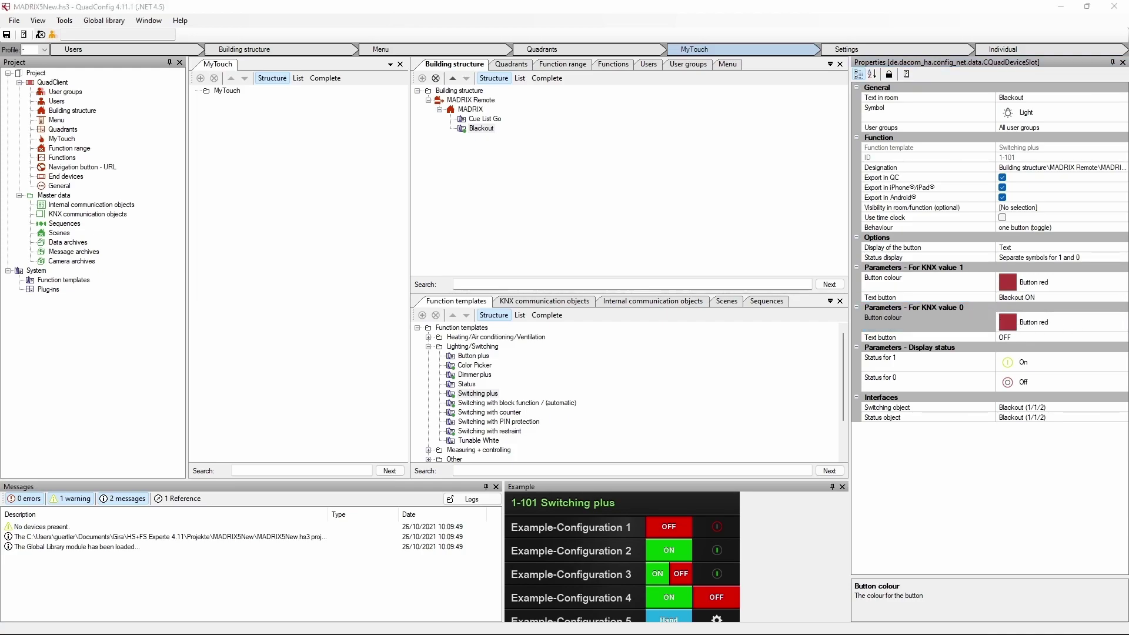
click(1033, 338)
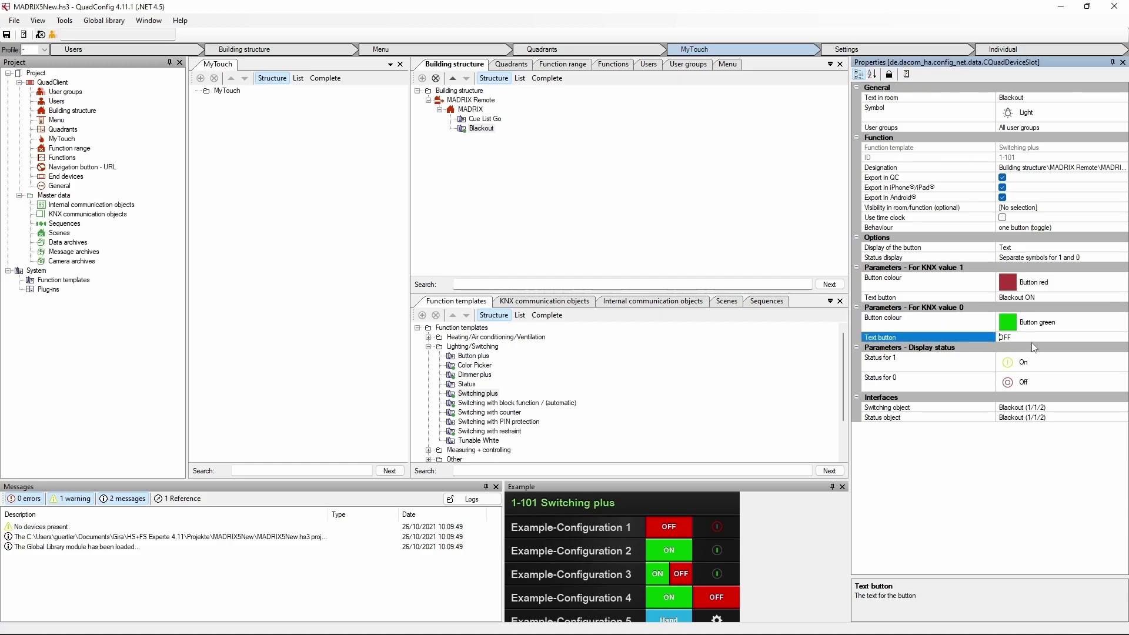
text(Blackout)
click(1012, 381)
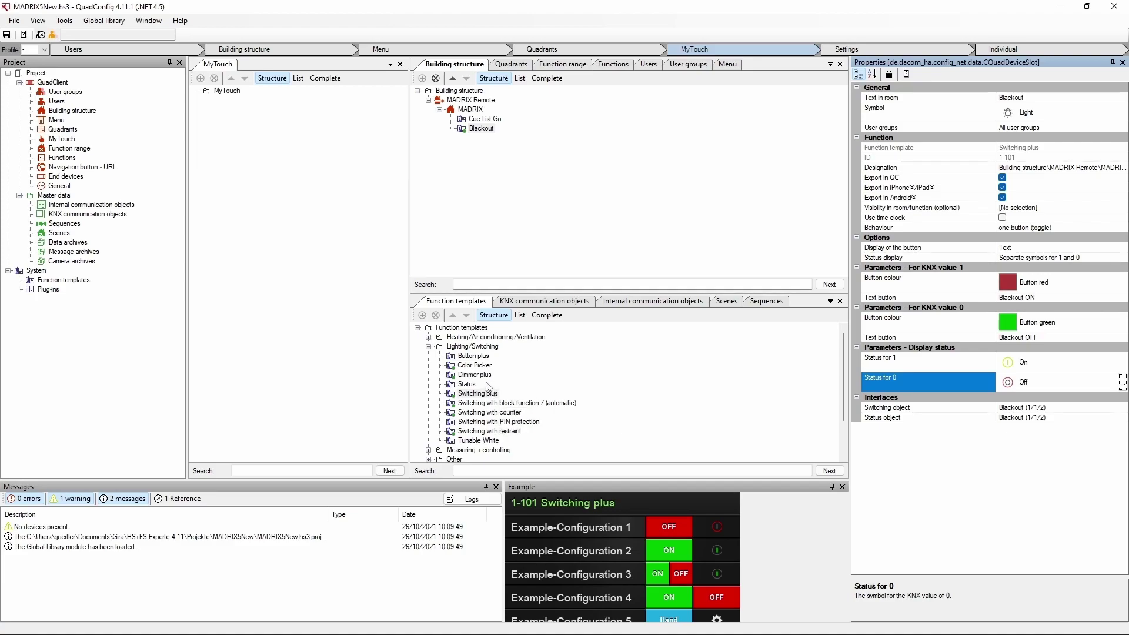
Add an Audio volume function from the Other templates to the MADRIX room and name it Dimmer
click(428, 347)
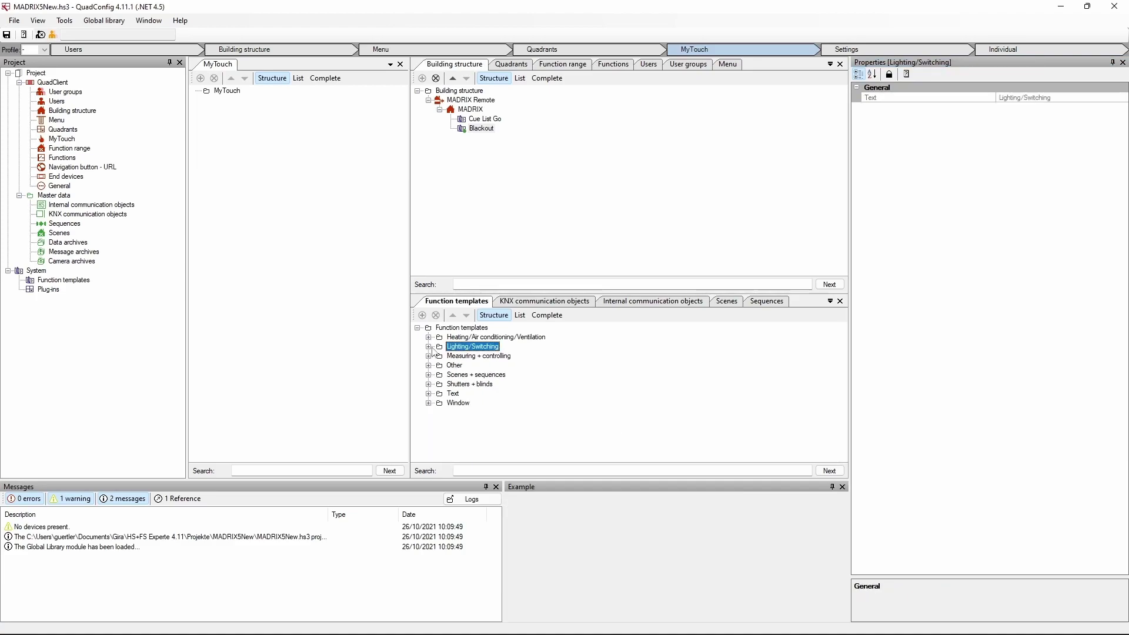
click(429, 365)
click(470, 376)
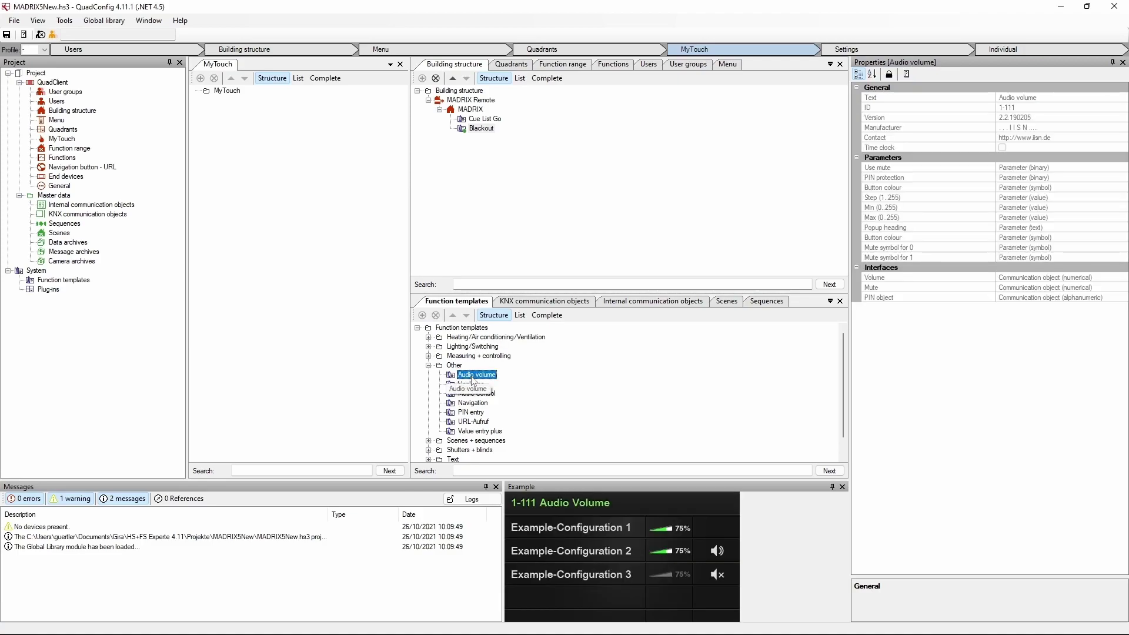
click(473, 109)
drag(477, 110, 476, 110)
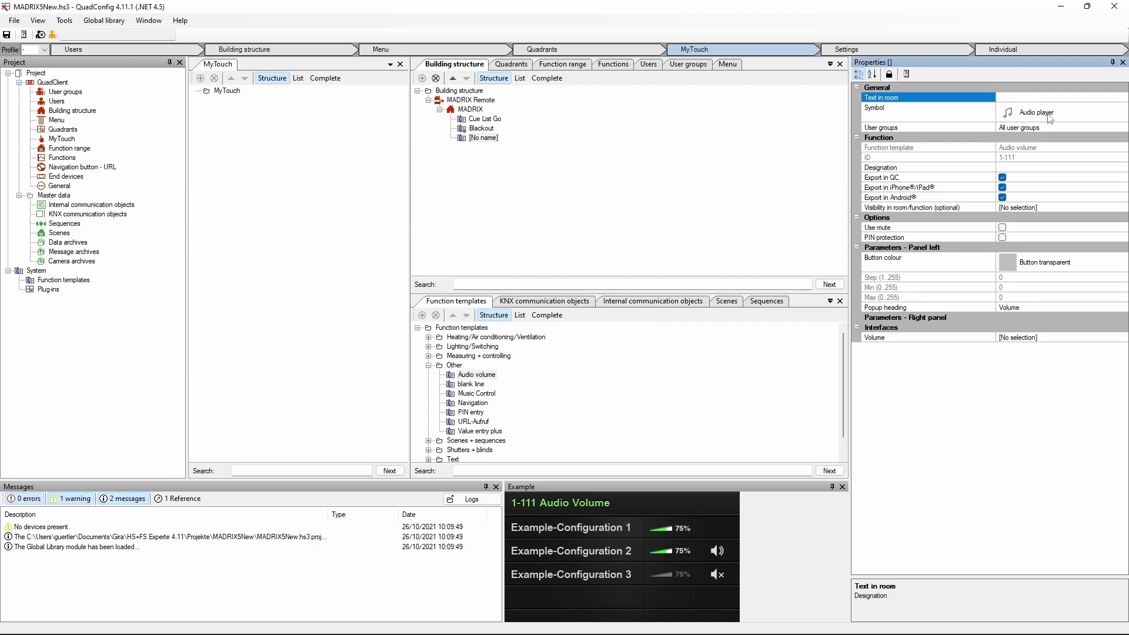
text(Dimmer)
Set the Dimmer function's symbol to Electricity counter and assign the Master KNX object as its volume object
click(1044, 116)
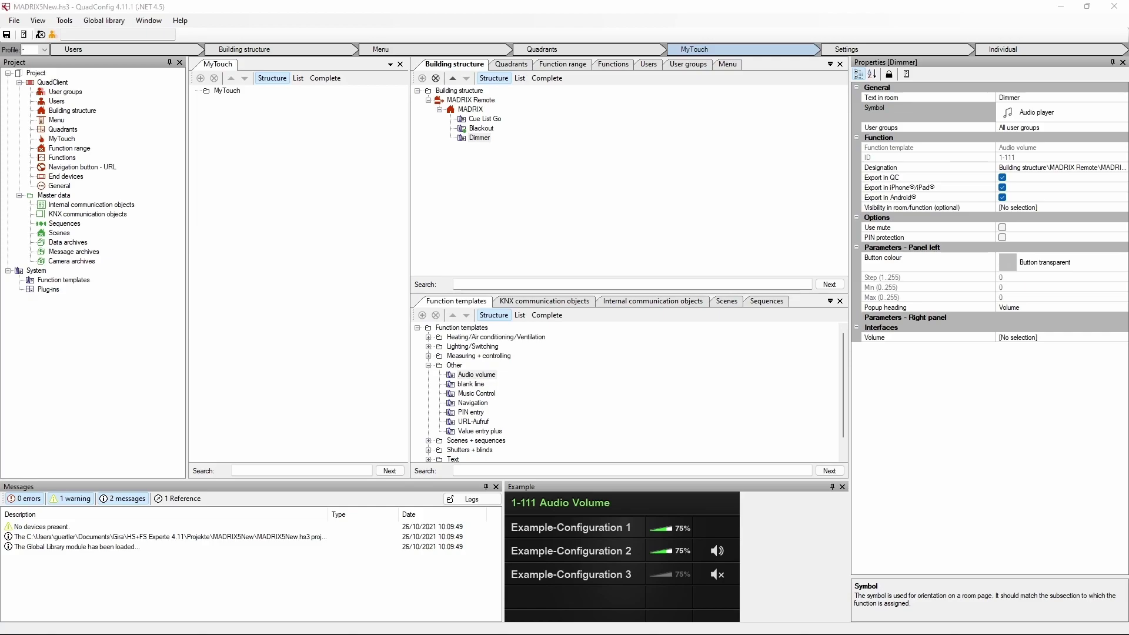
click(929, 127)
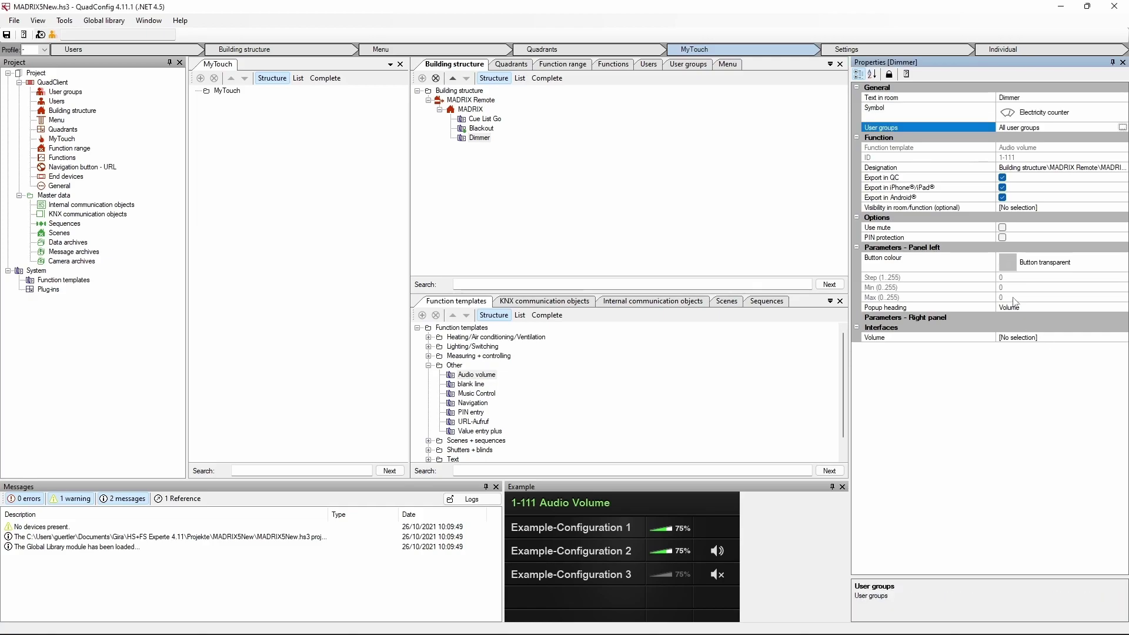
click(1018, 338)
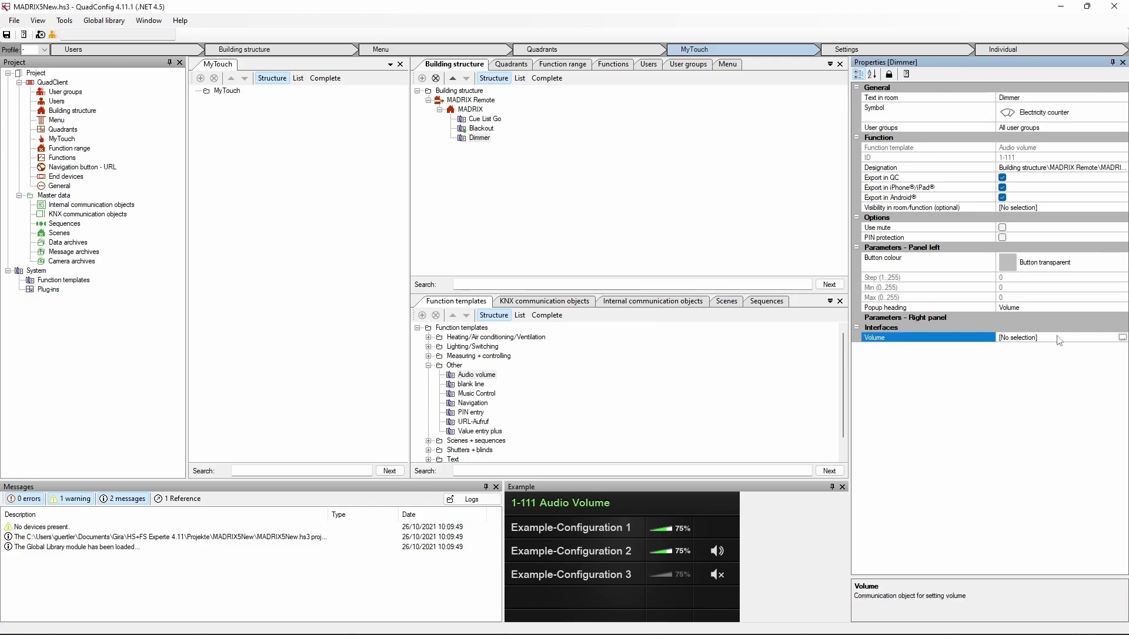
click(1122, 338)
click(461, 297)
click(673, 425)
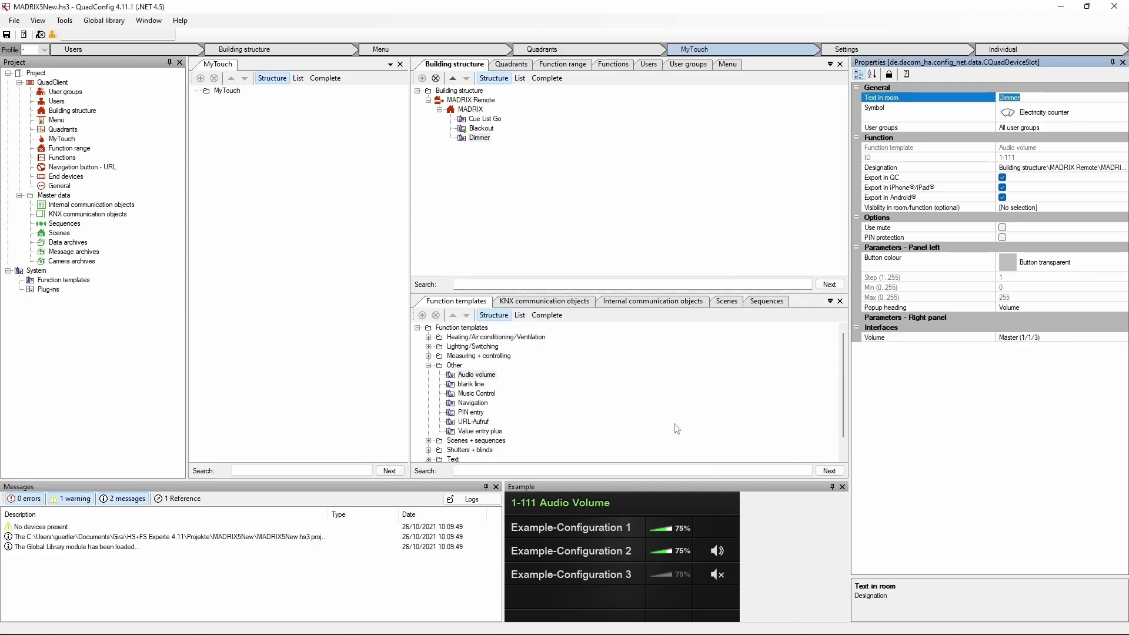
Set the popup heading of the Dimmer function to Dimmer
click(1020, 306)
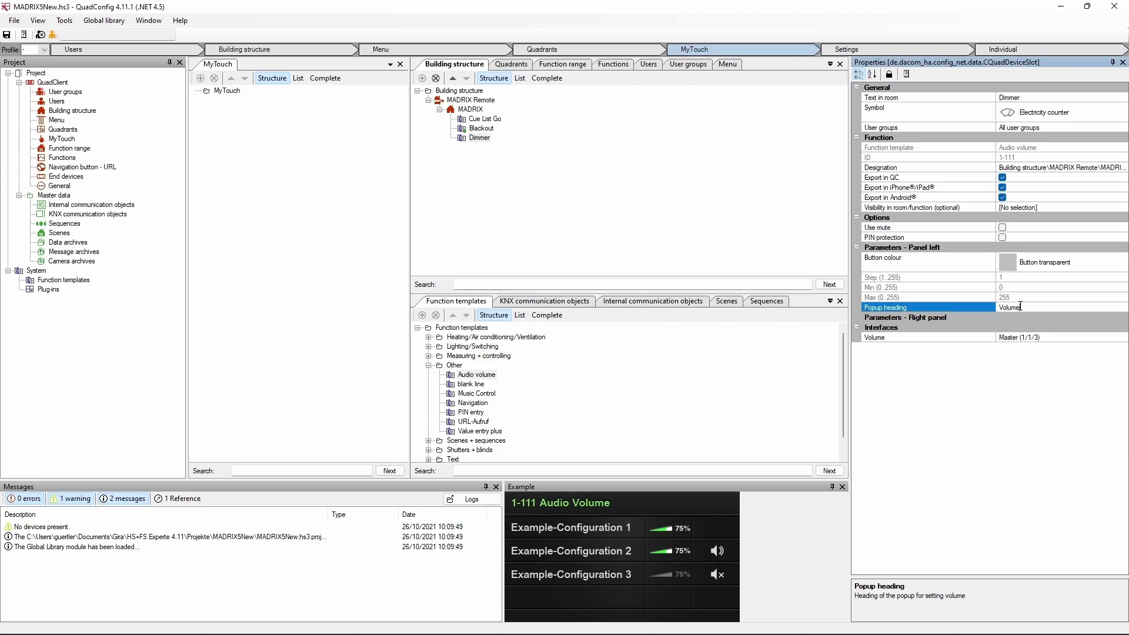
drag(1051, 308, 994, 303)
text(Dimmer)
Run the project check on the QuadClient configuration
click(38, 20)
mouse_move(63, 23)
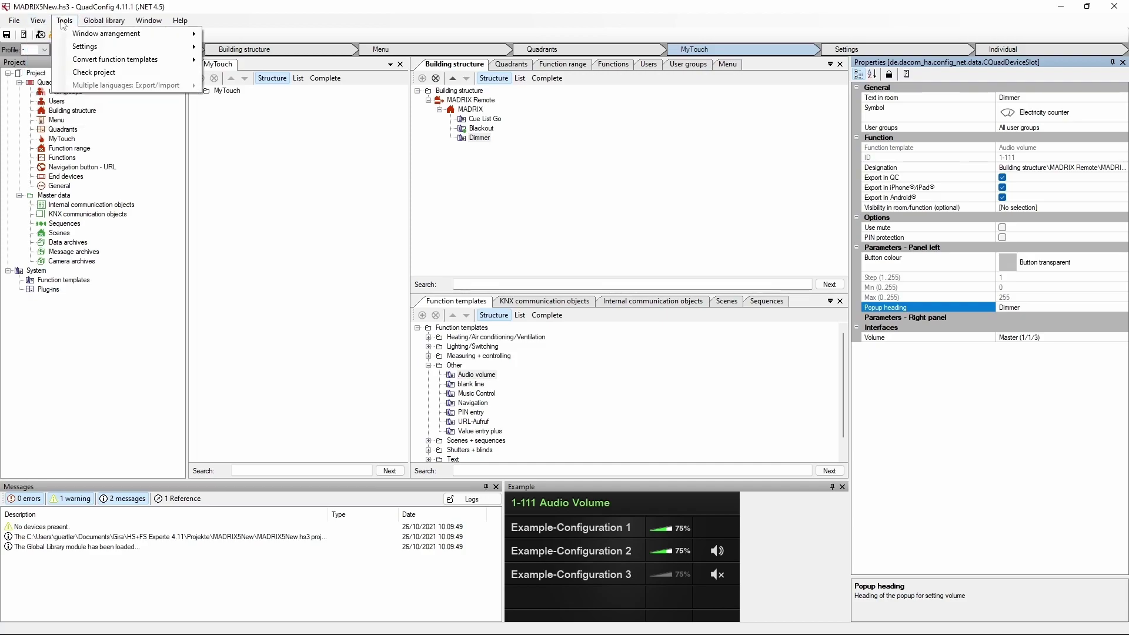
click(94, 71)
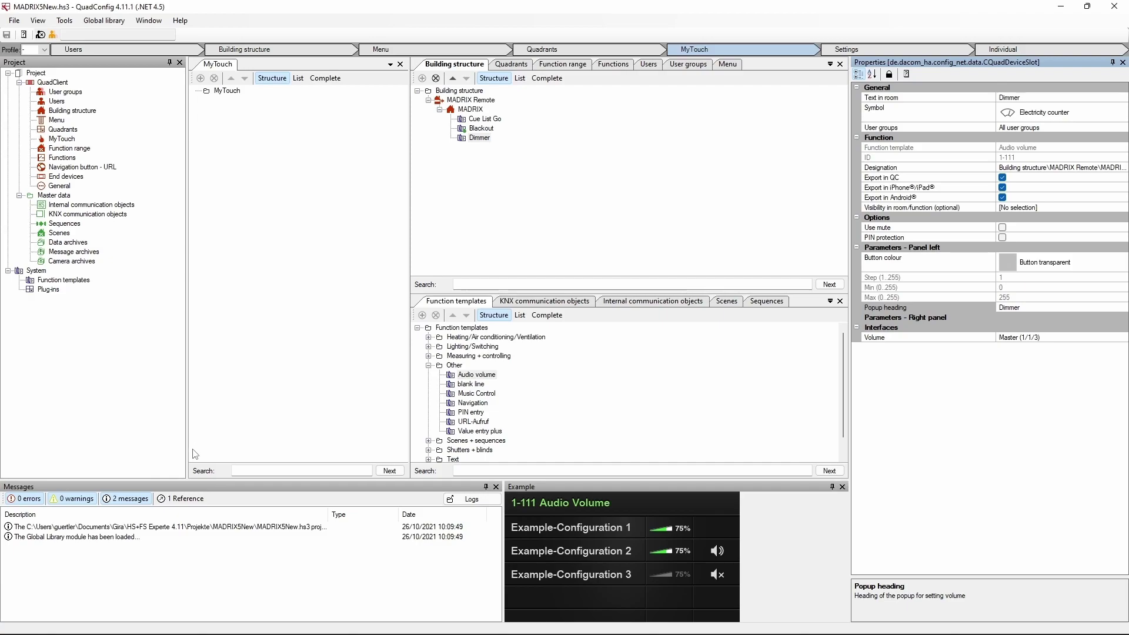
Save the QuadClient configuration and close QuadConfig to return to HS Expert
click(14, 21)
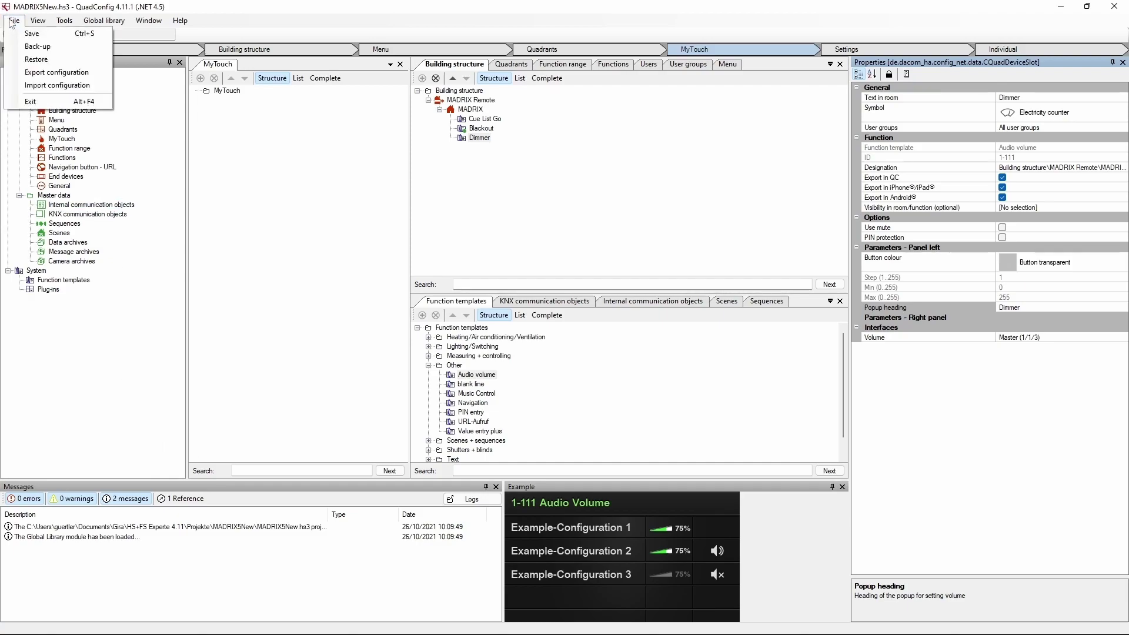
click(36, 37)
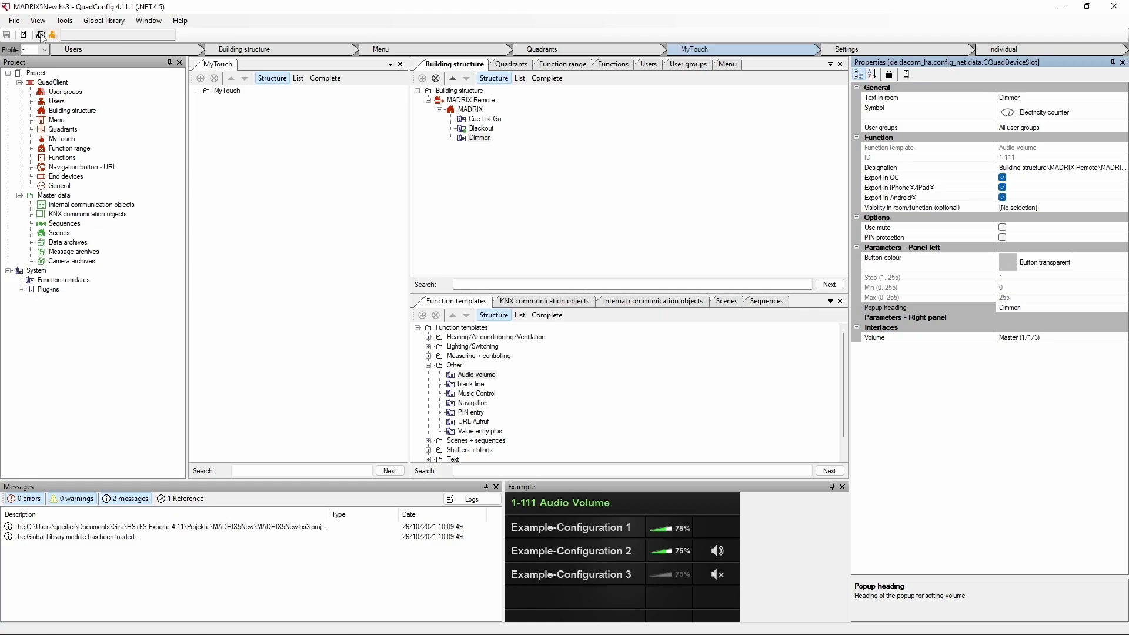
click(1114, 7)
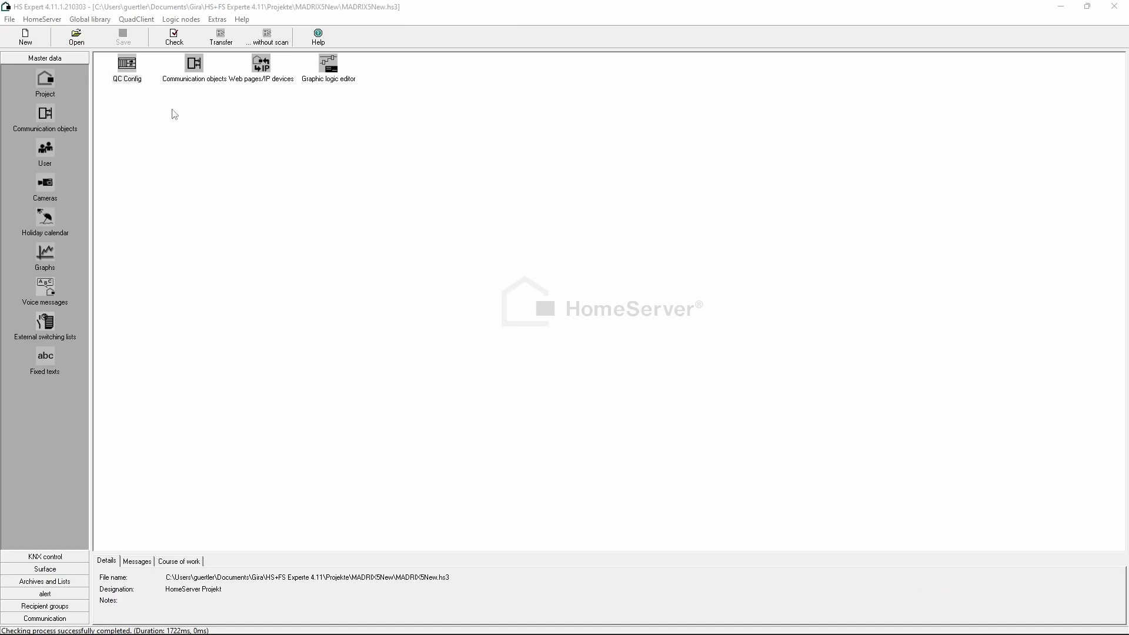
Check the HomeServer project for errors and start its network transfer to 10.0.0.100 with images, data and voice messages
click(172, 37)
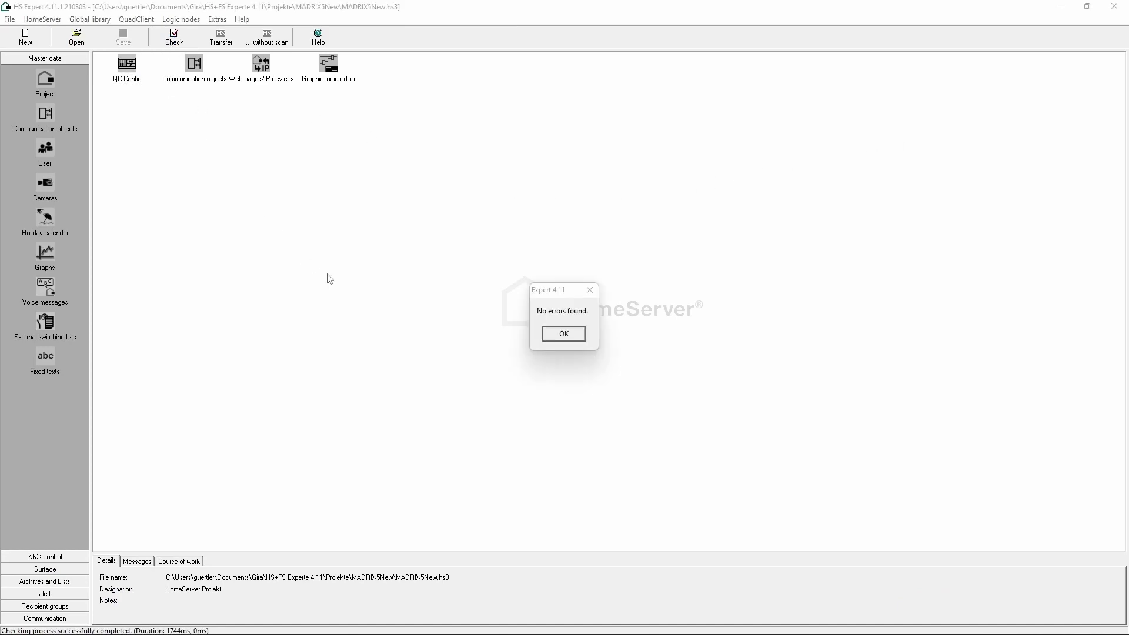
click(548, 338)
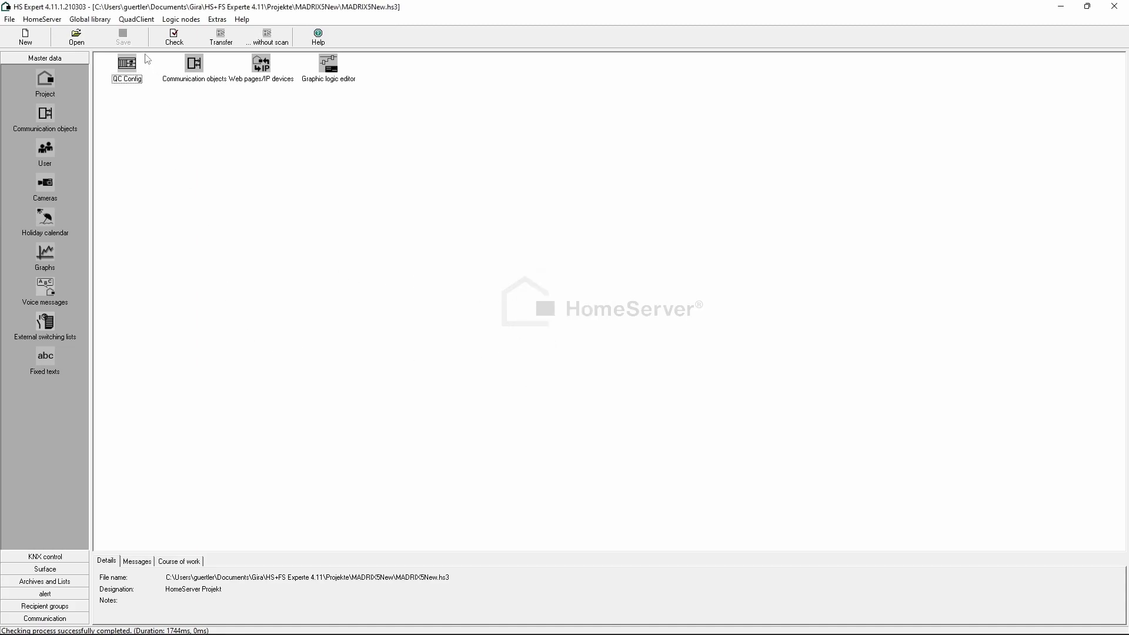
click(51, 20)
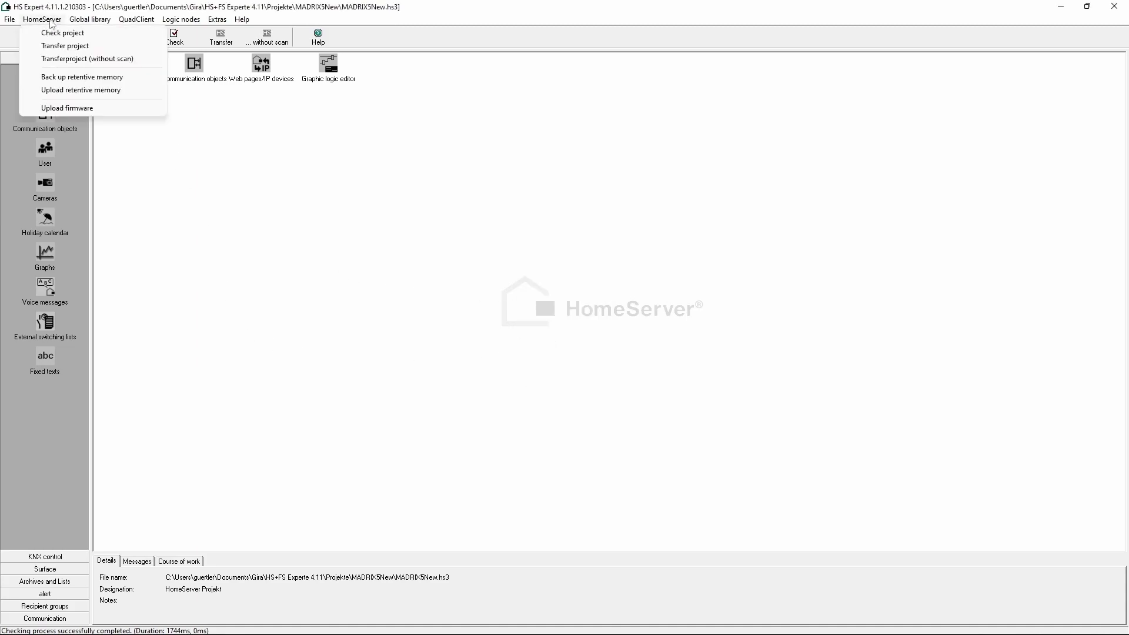
click(61, 49)
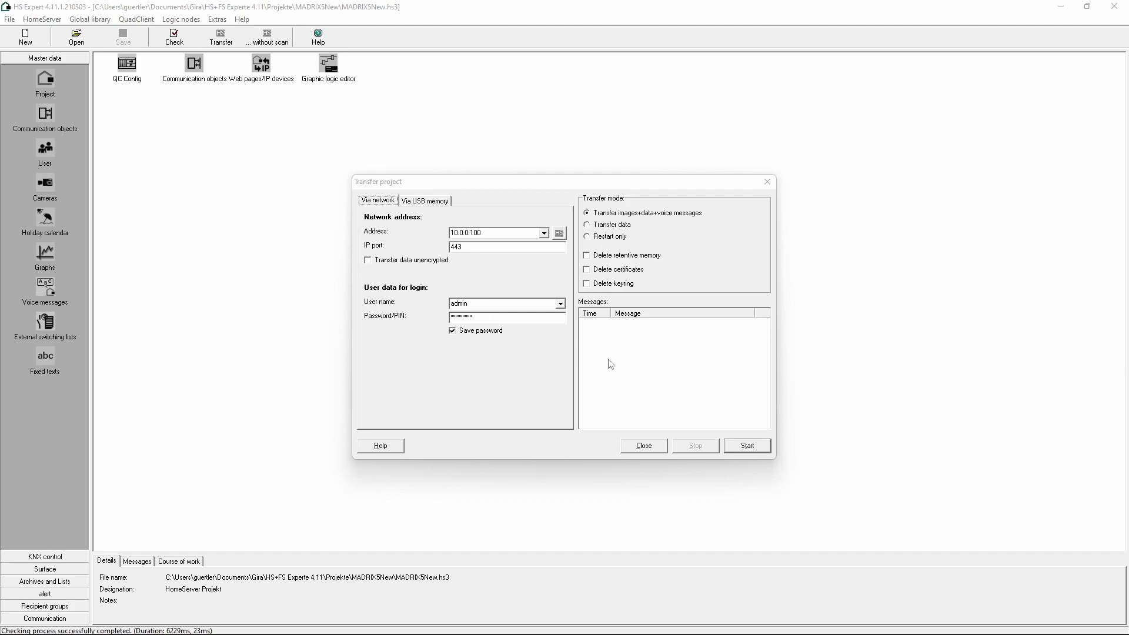
click(750, 446)
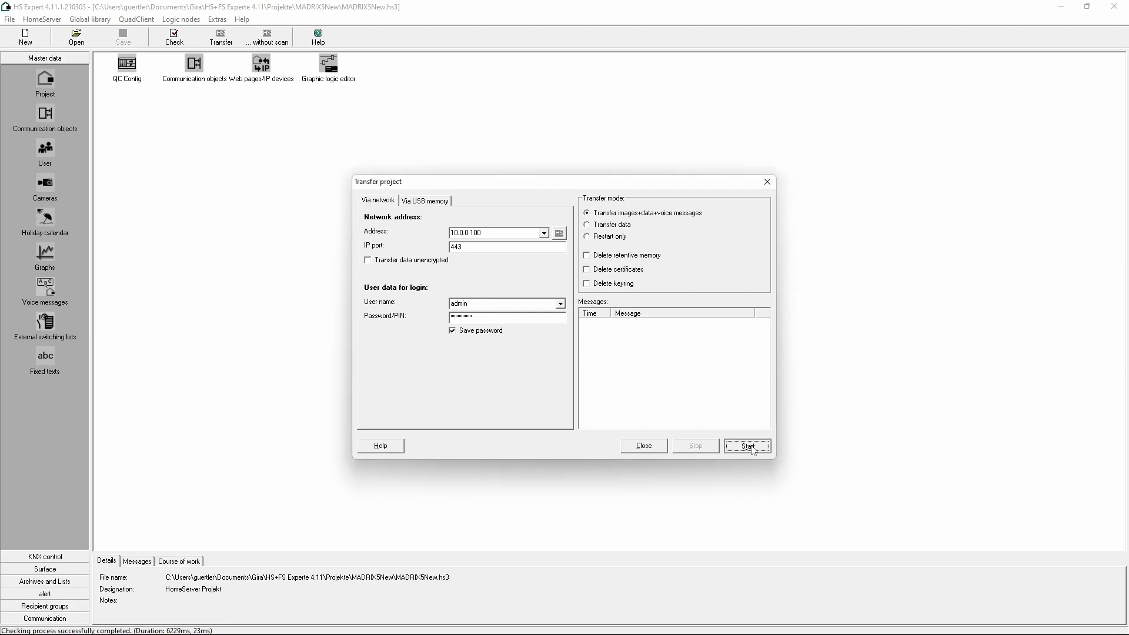